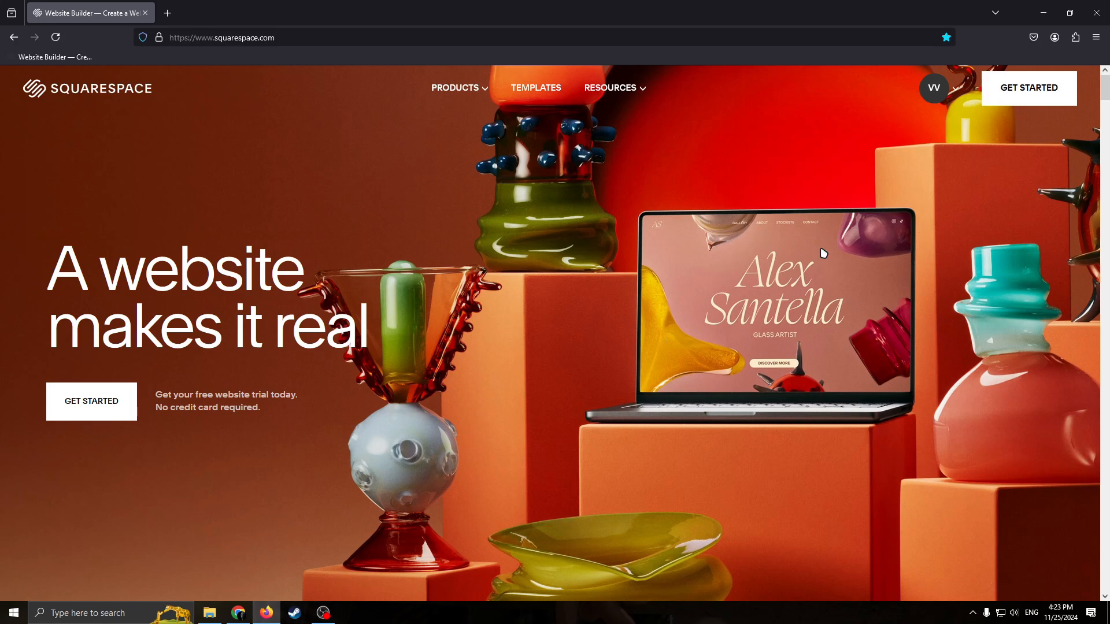
- Start creating a new website and set its topic to Membership
click(955, 94)
click(1038, 93)
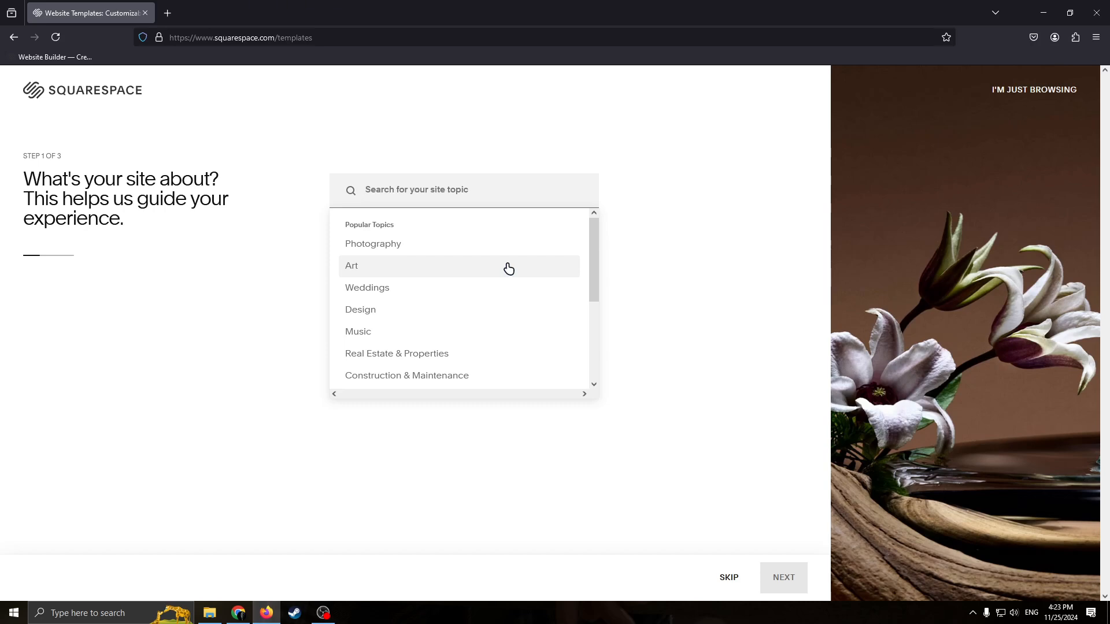
text(Mem)
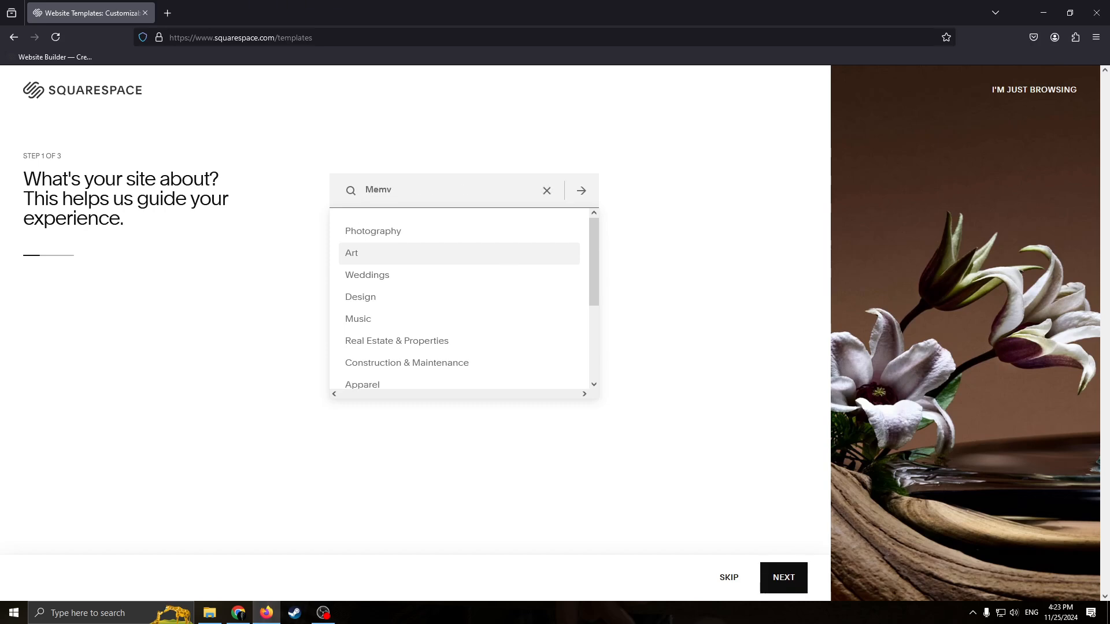
text(bership)
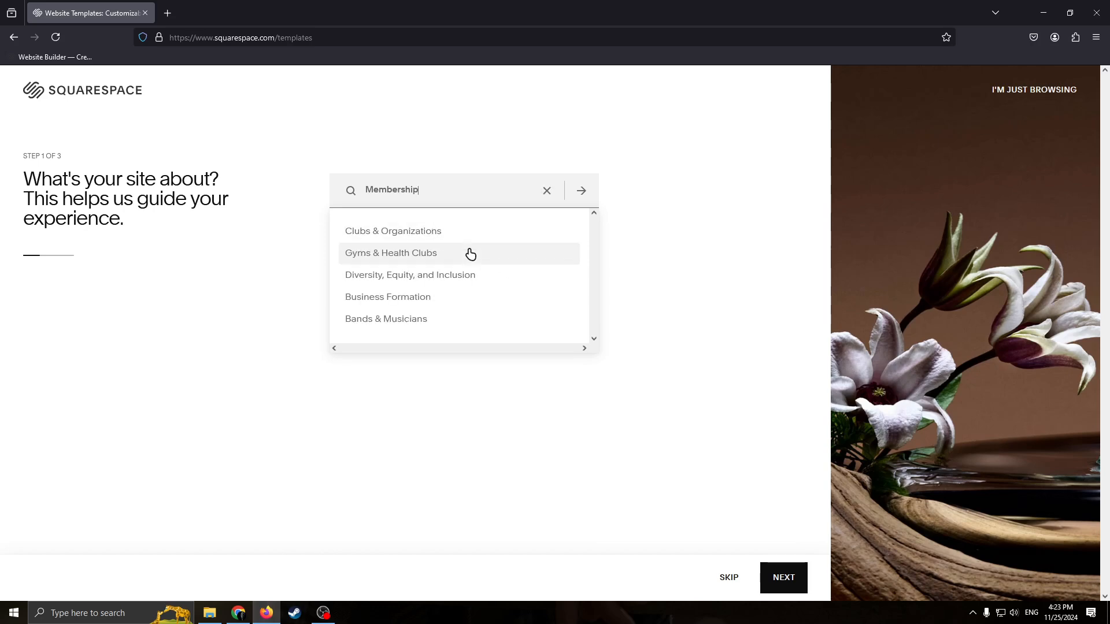
click(671, 305)
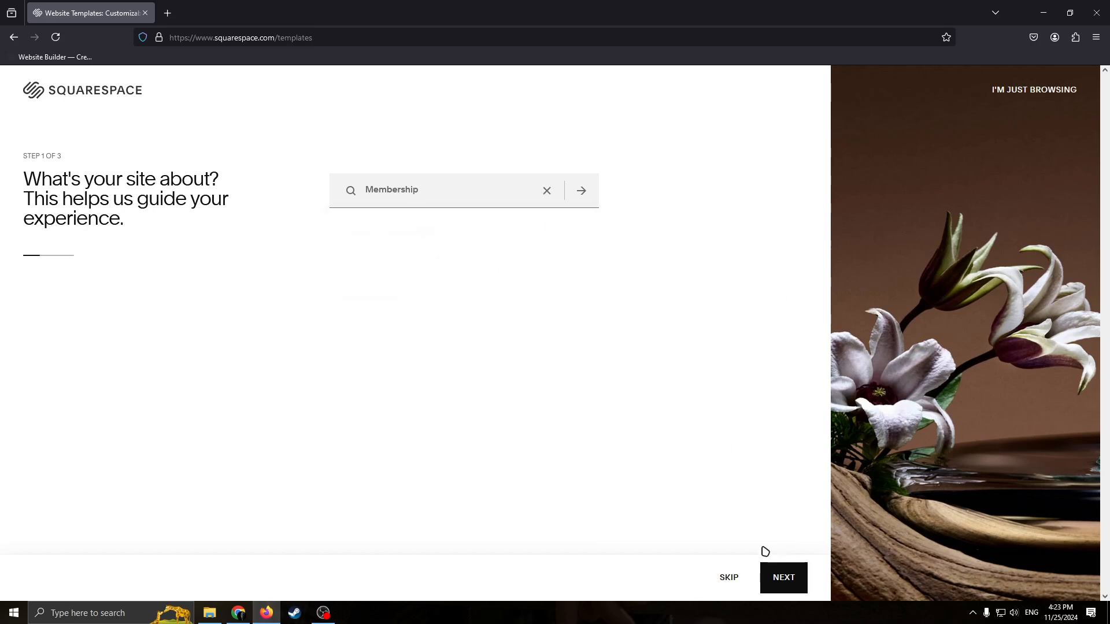
click(786, 581)
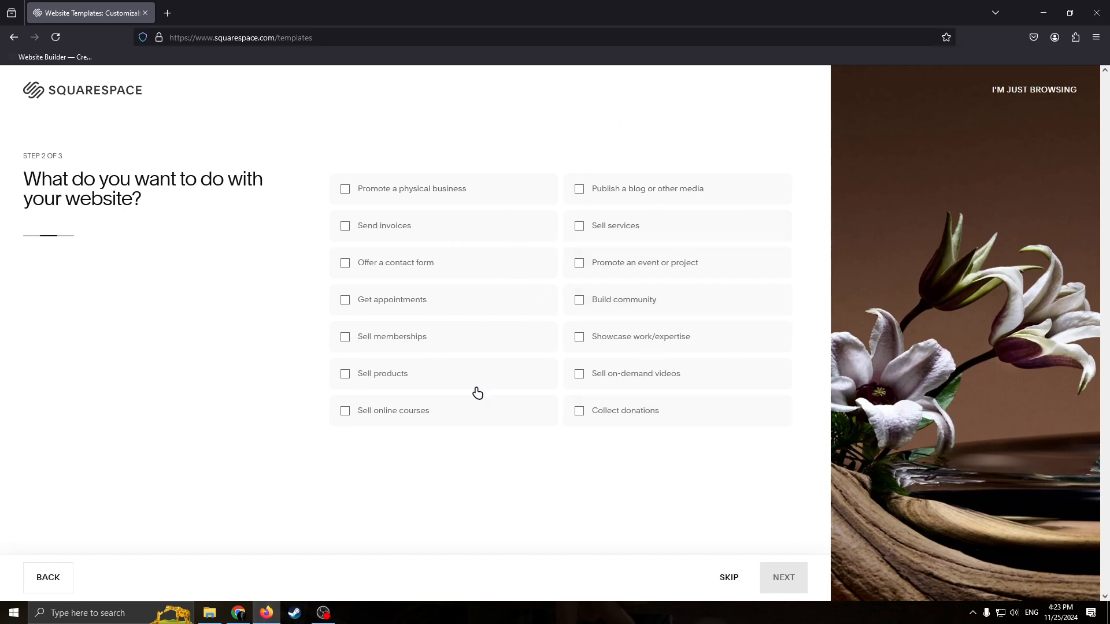
- Choose Build community, Sell memberships, Sell products and Offer a contact form as the website's goals and continue
click(580, 299)
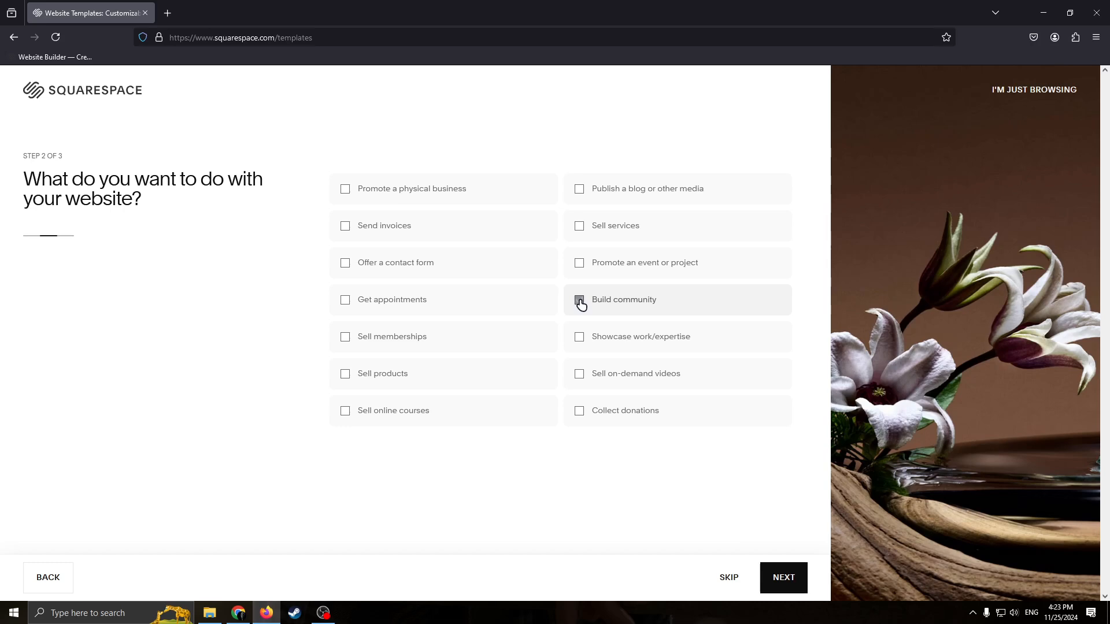
click(347, 342)
click(344, 376)
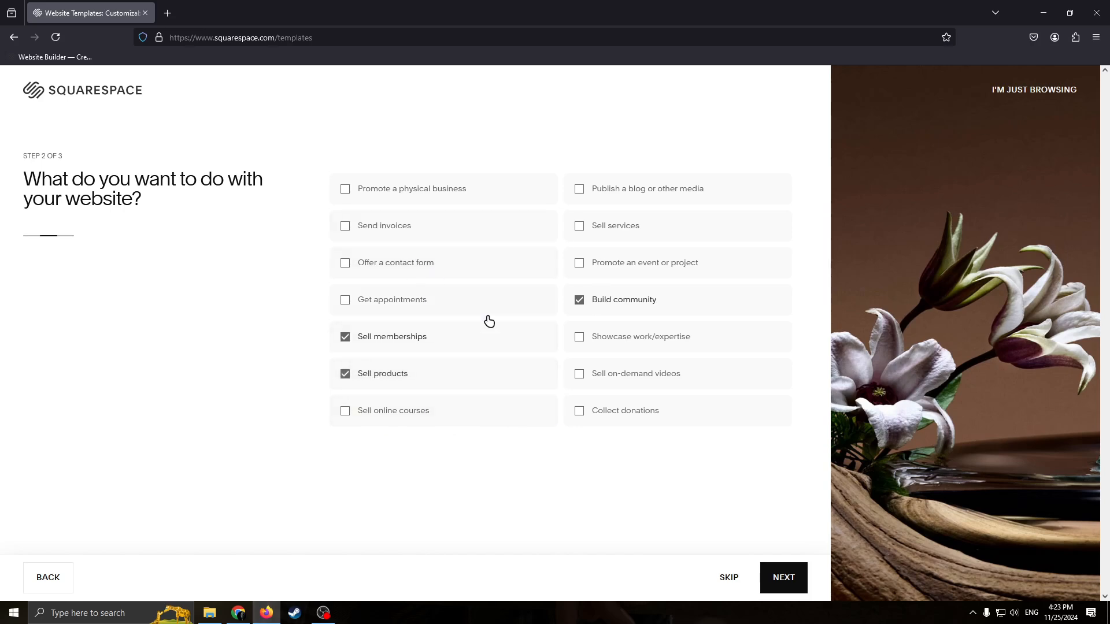
click(349, 265)
click(582, 229)
click(582, 229)
click(583, 195)
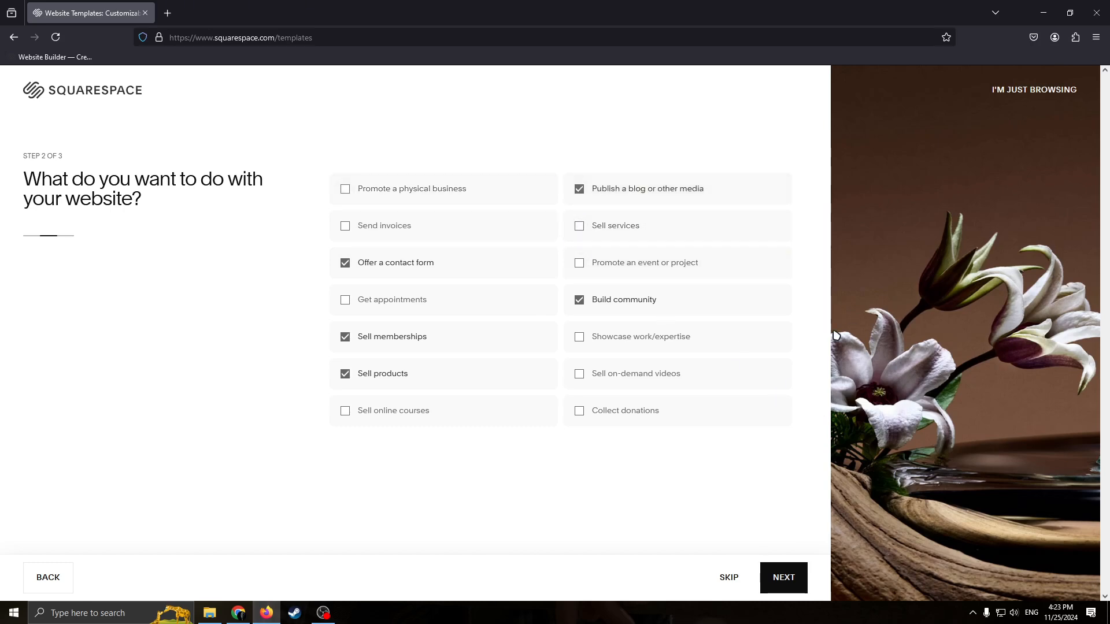
click(578, 191)
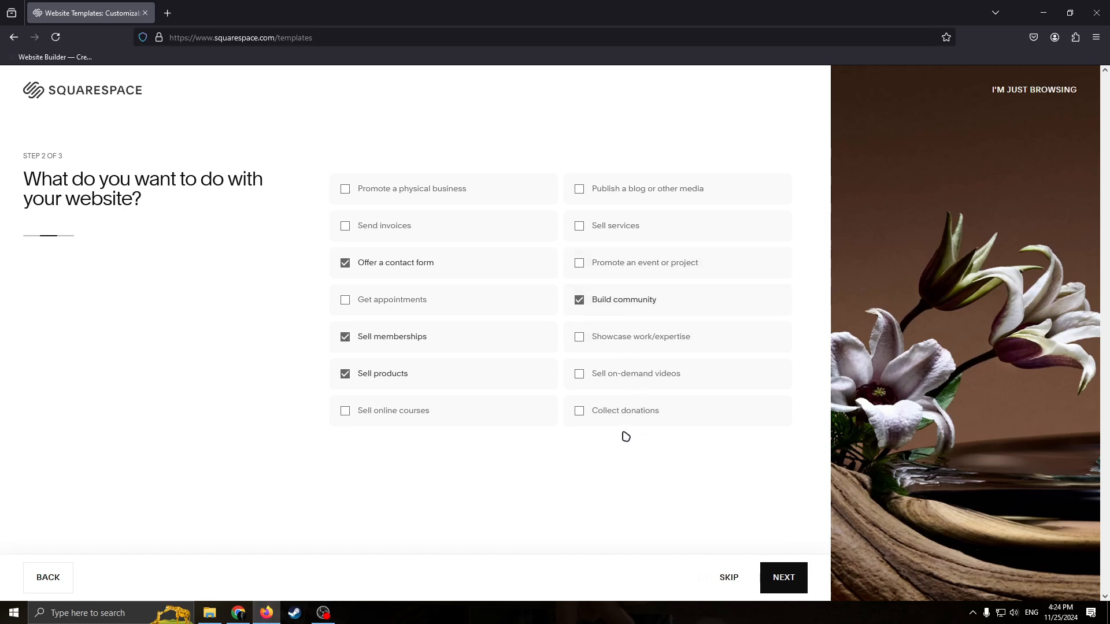
click(792, 575)
- Choose to build the website from the designer templates
right_click(783, 570)
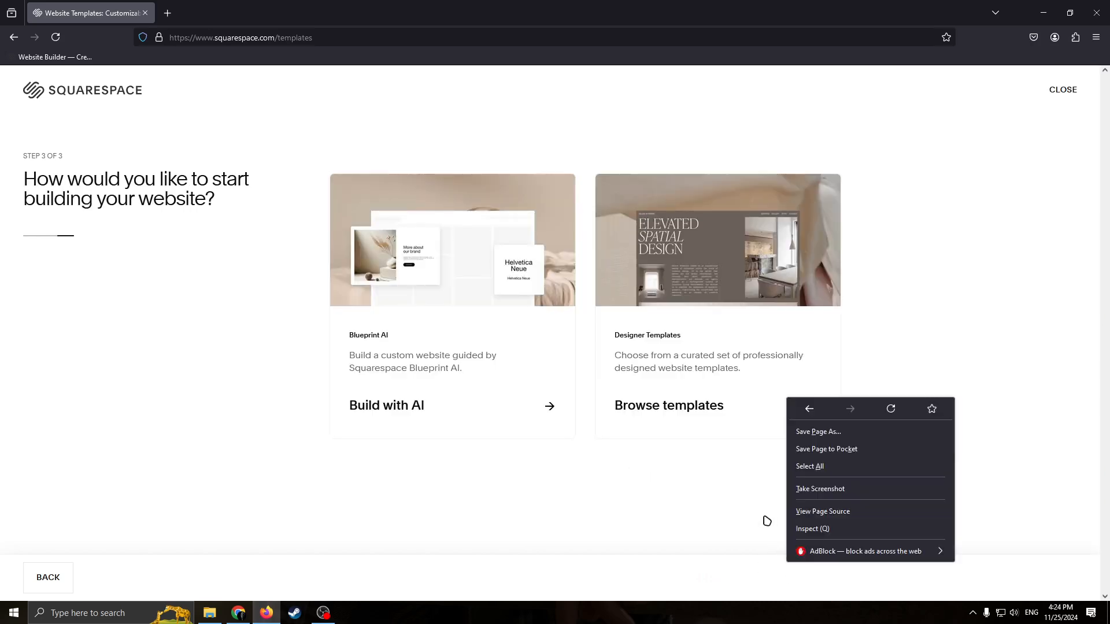
click(646, 503)
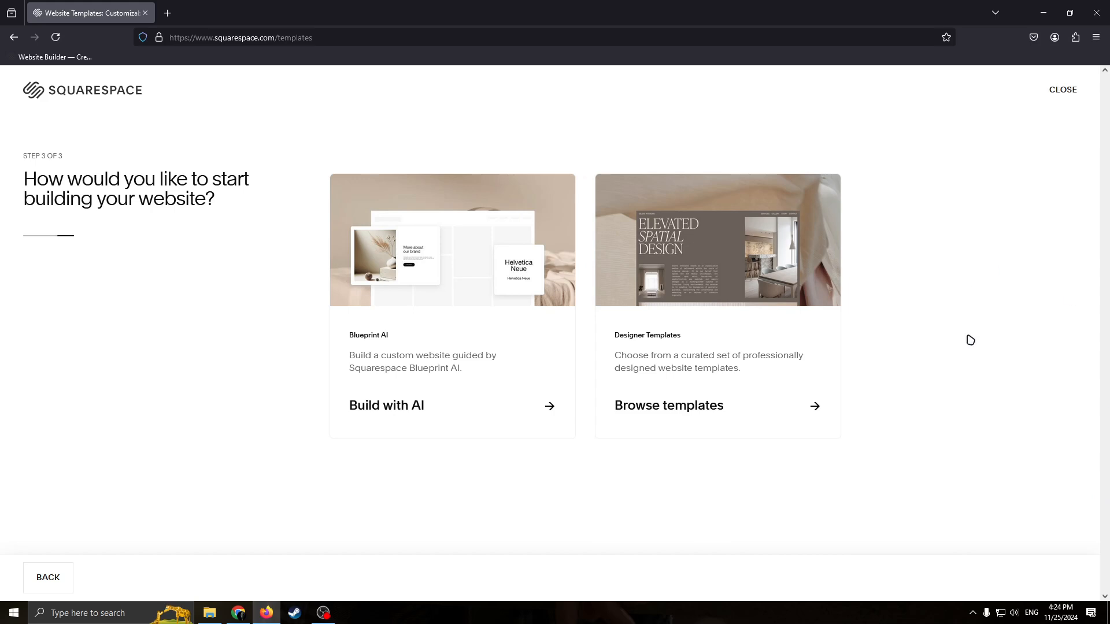
click(835, 332)
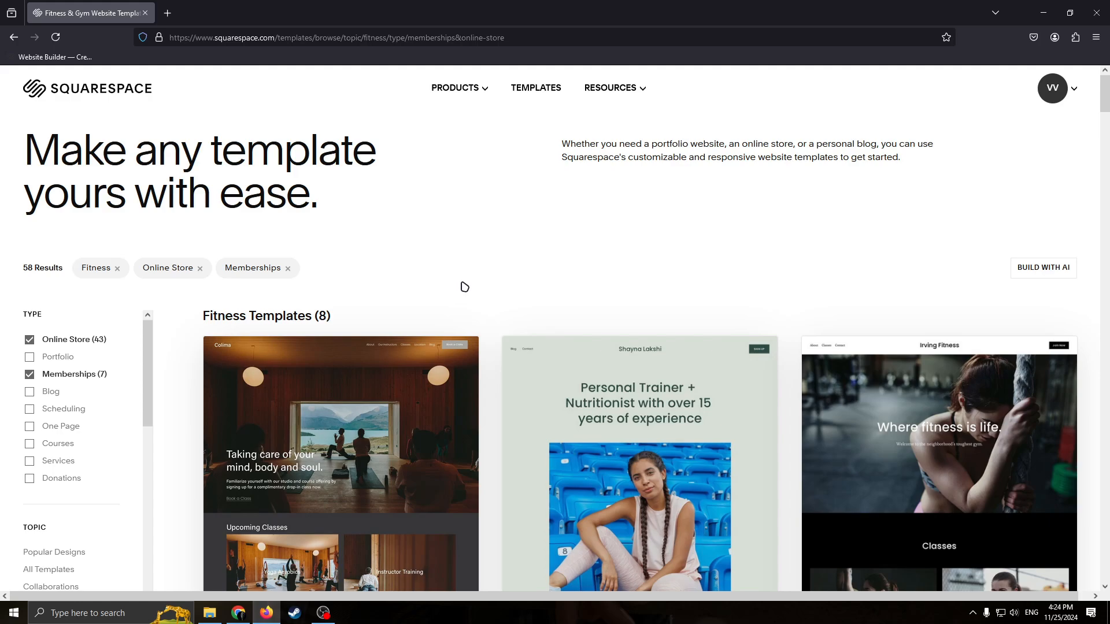
- Look through the fitness and online store template designs in the gallery
scroll(614, 308, down, 3)
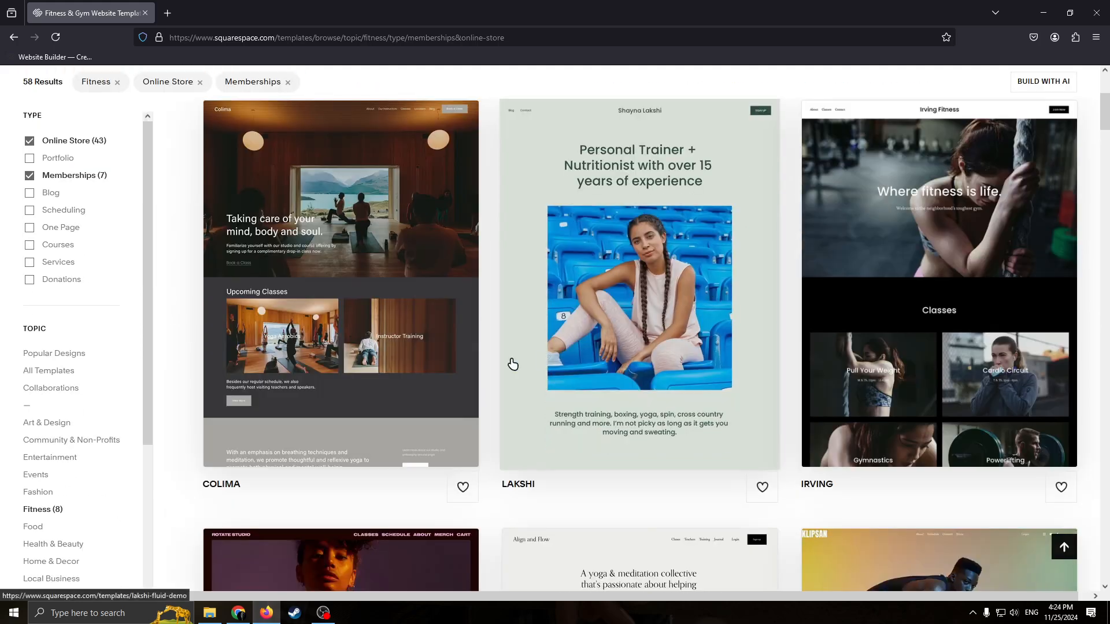
scroll(750, 354, up, 2)
scroll(706, 298, down, 4)
scroll(707, 298, down, 5)
scroll(775, 324, up, 3)
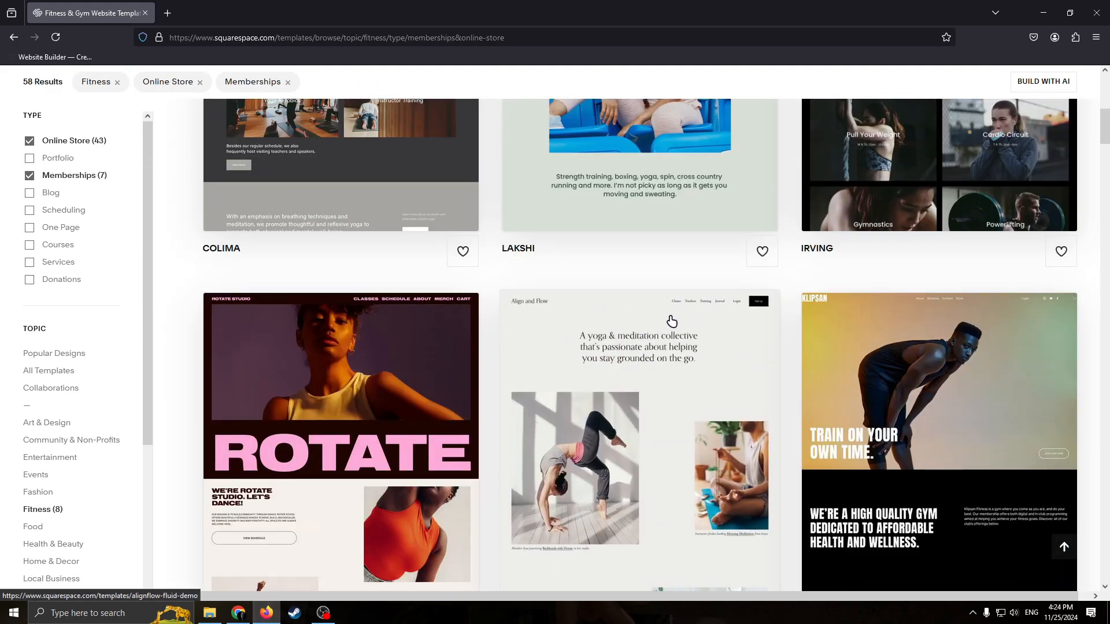
scroll(540, 291, down, 3)
scroll(539, 291, up, 5)
scroll(674, 380, down, 6)
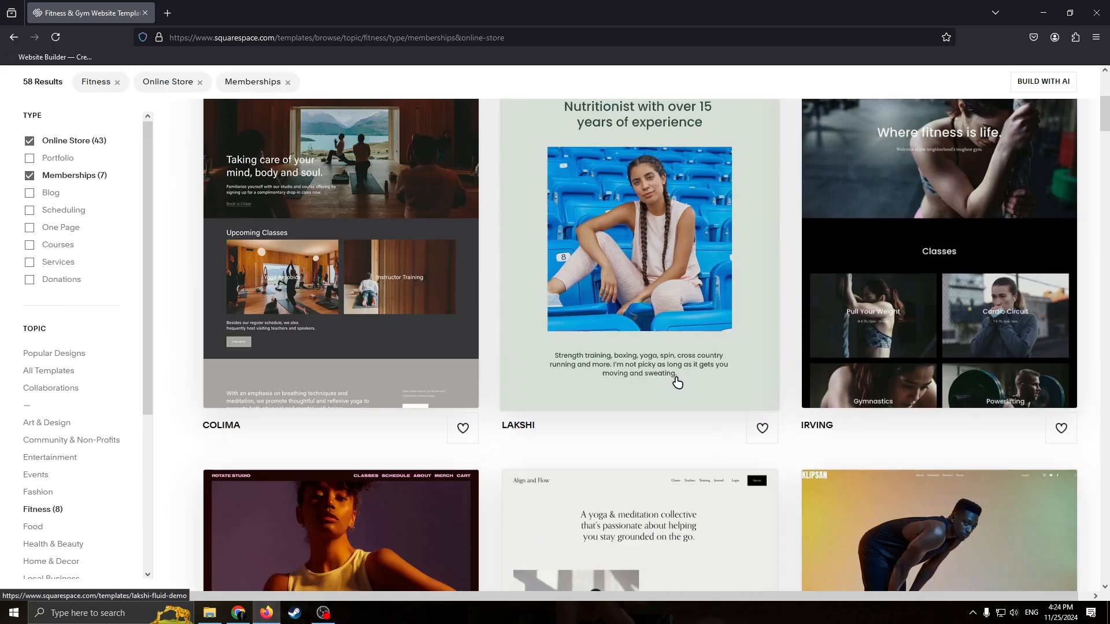
scroll(716, 381, up, 6)
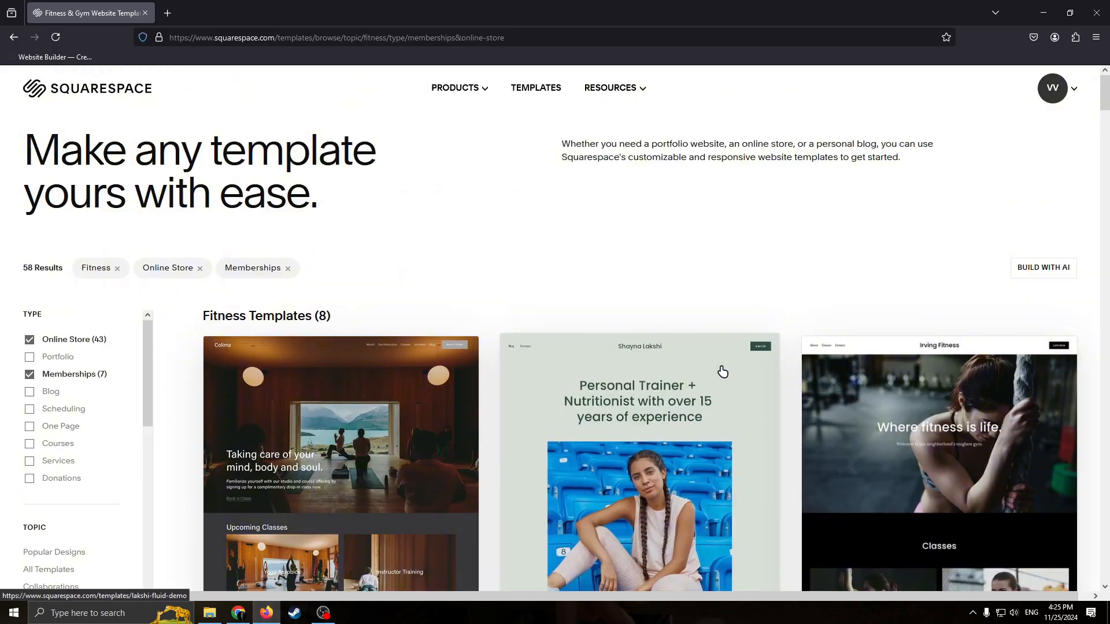
scroll(717, 370, down, 3)
scroll(591, 341, up, 1)
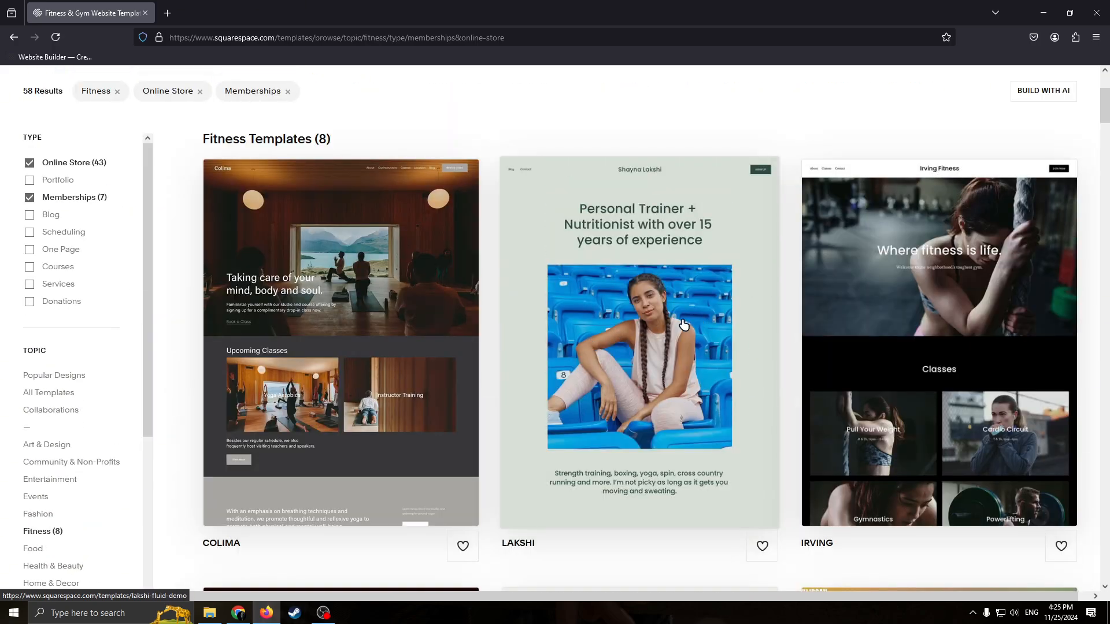
scroll(636, 313, down, 7)
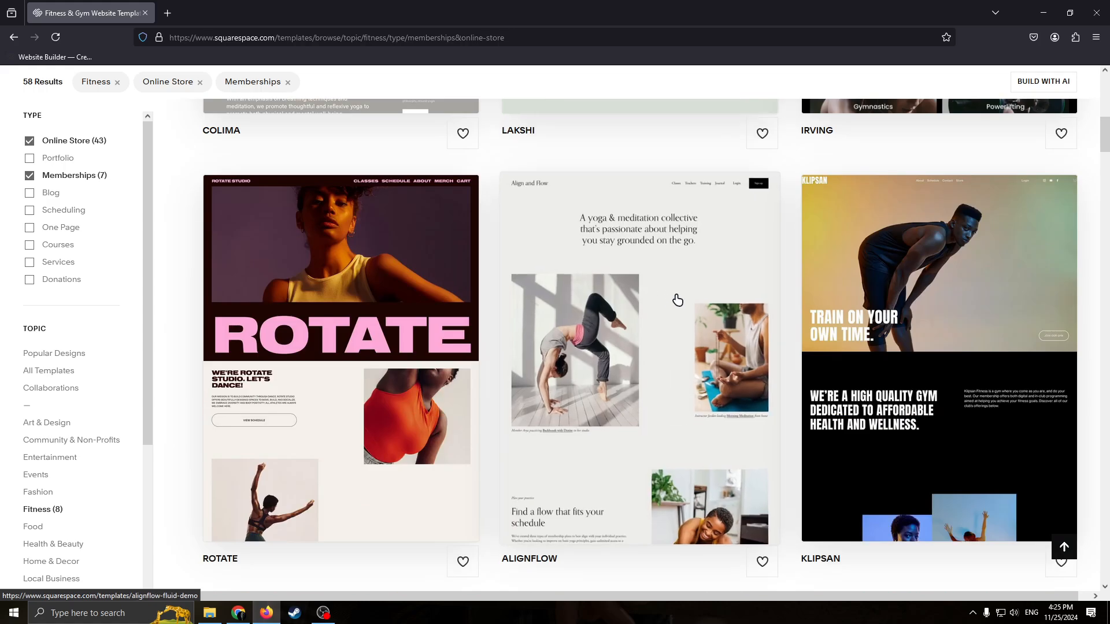
scroll(677, 300, down, 3)
scroll(688, 339, down, 6)
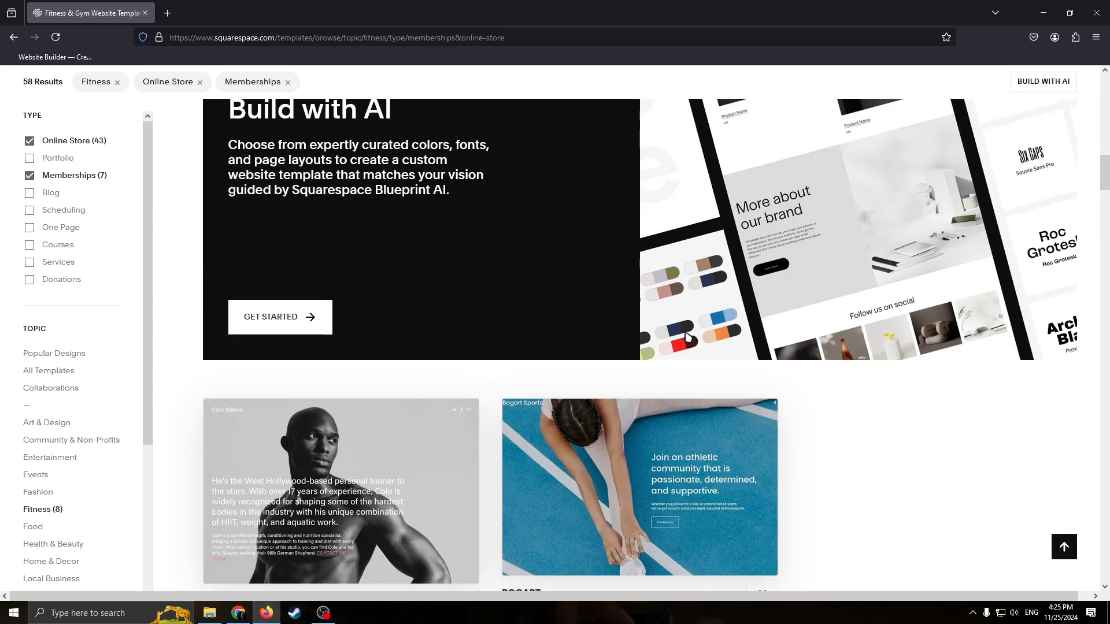
scroll(688, 338, down, 8)
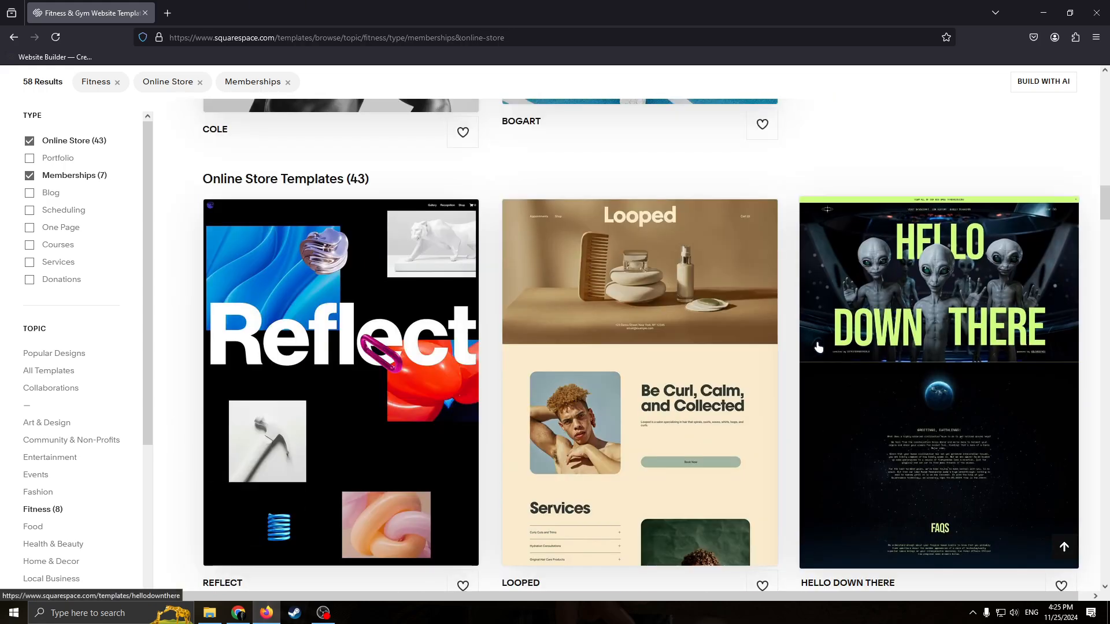
scroll(693, 364, up, 15)
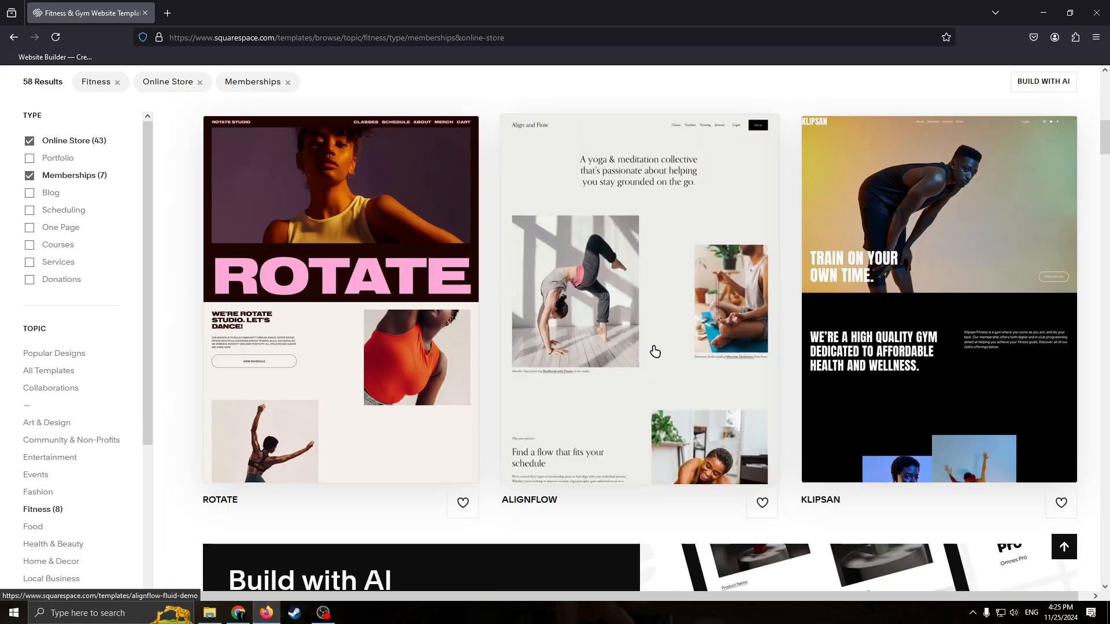
scroll(655, 351, up, 5)
scroll(694, 350, down, 4)
scroll(717, 349, up, 1)
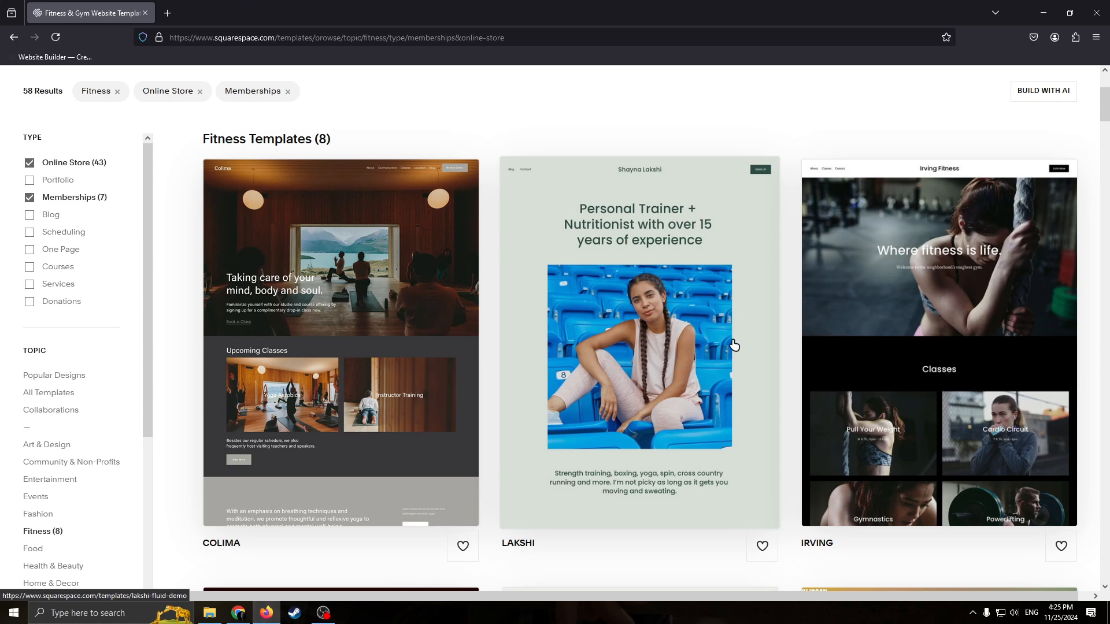
- Examine the type and topic filters available for narrowing down the templates
scroll(89, 384, up, 4)
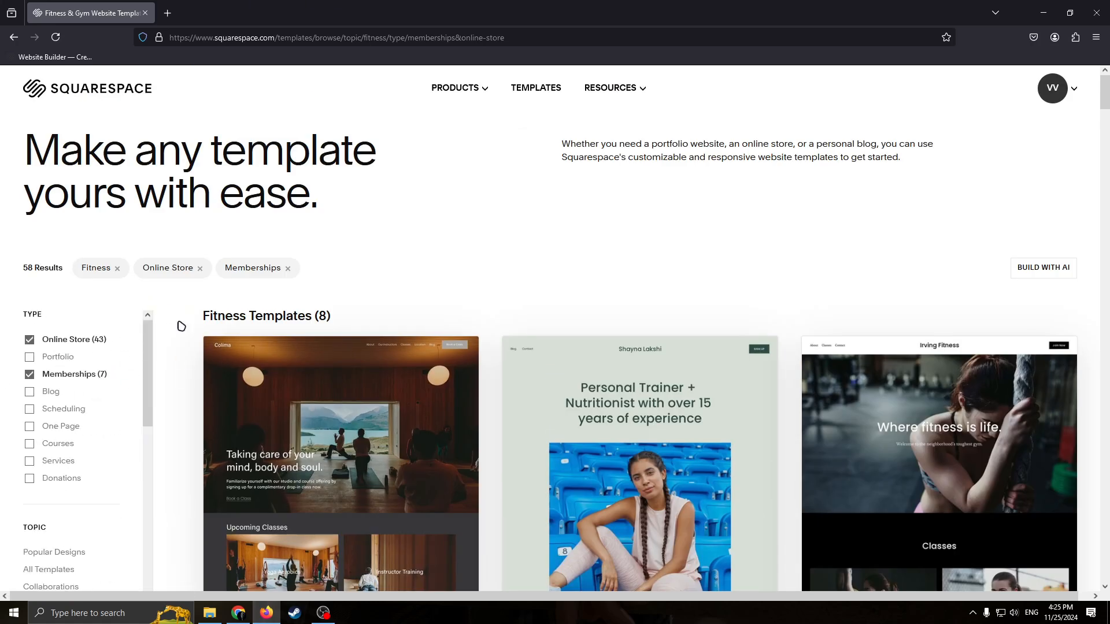
scroll(119, 353, down, 2)
scroll(119, 353, up, 2)
scroll(176, 328, down, 1)
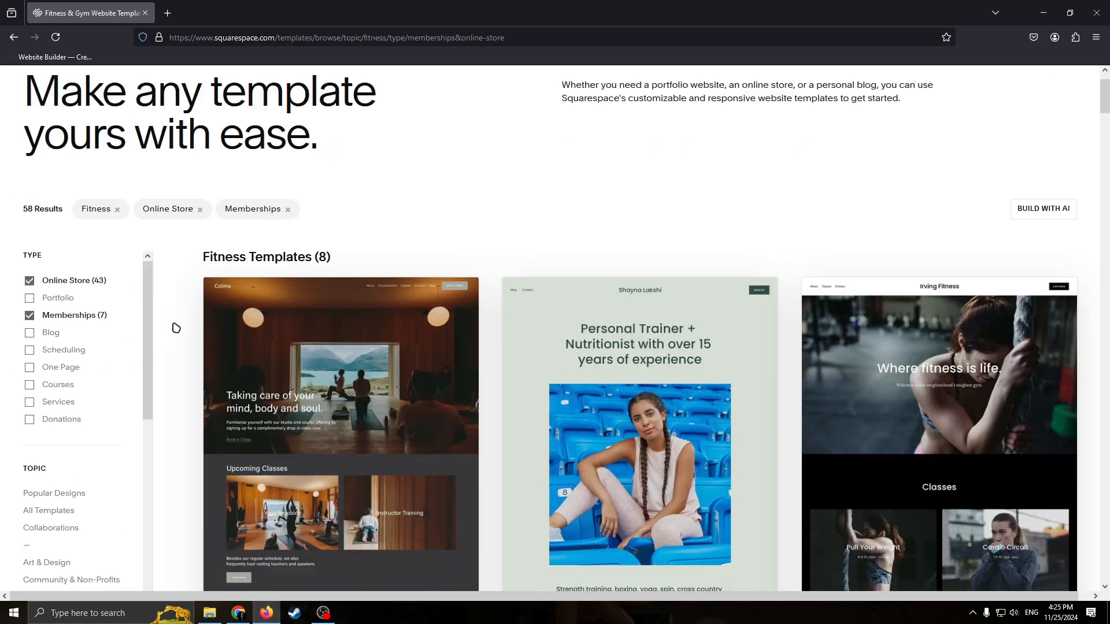
scroll(176, 328, down, 3)
scroll(84, 243, down, 5)
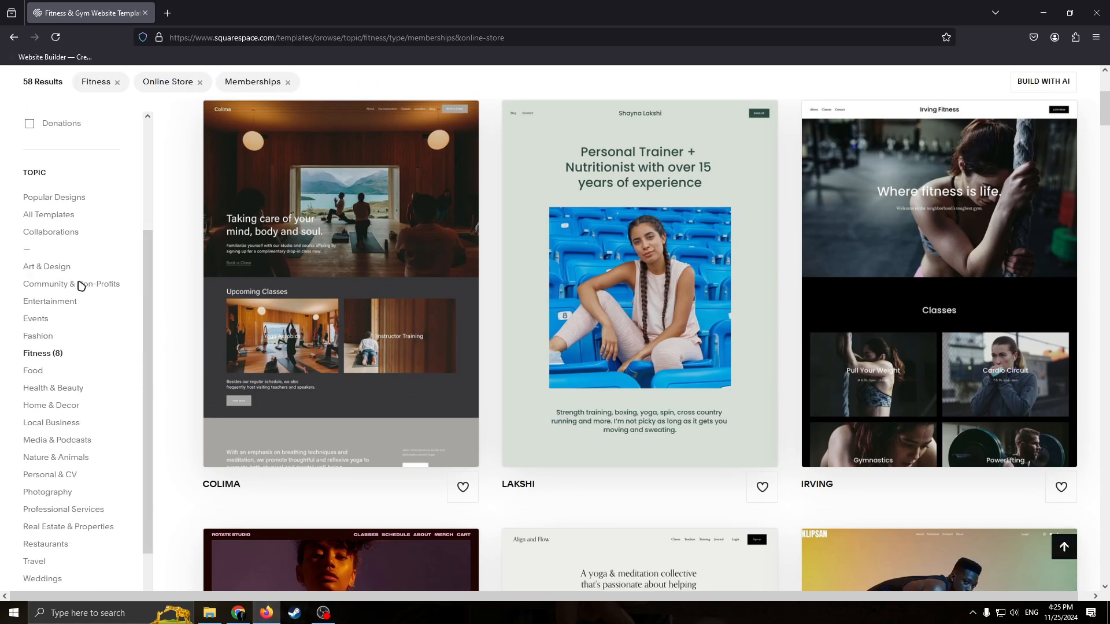
scroll(84, 291, down, 4)
scroll(102, 307, up, 5)
scroll(173, 314, up, 1)
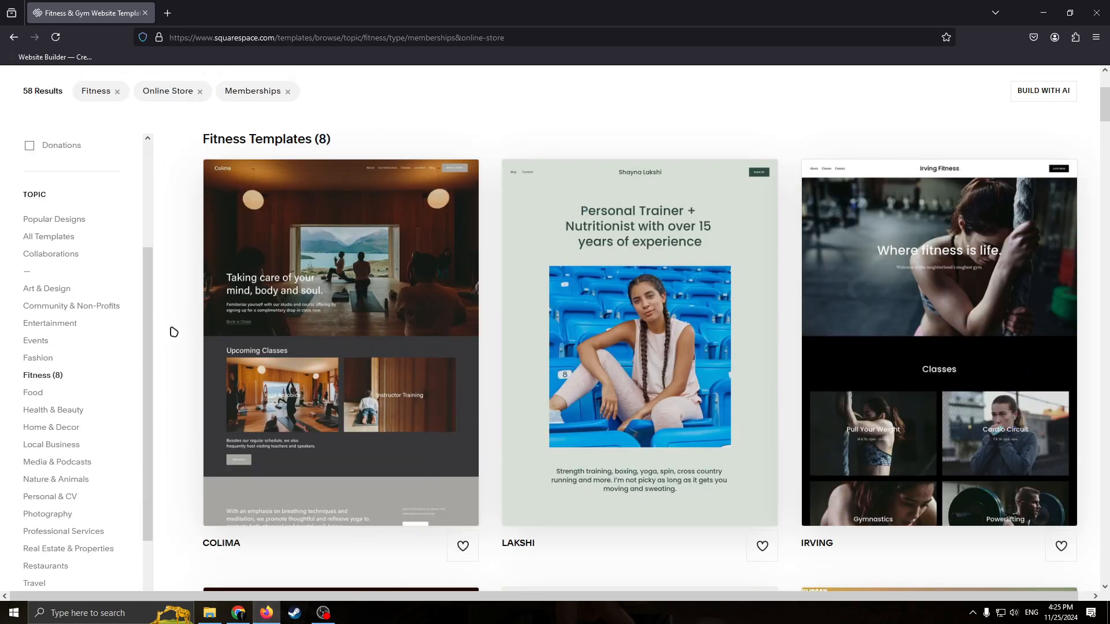
scroll(173, 332, down, 2)
scroll(57, 349, down, 2)
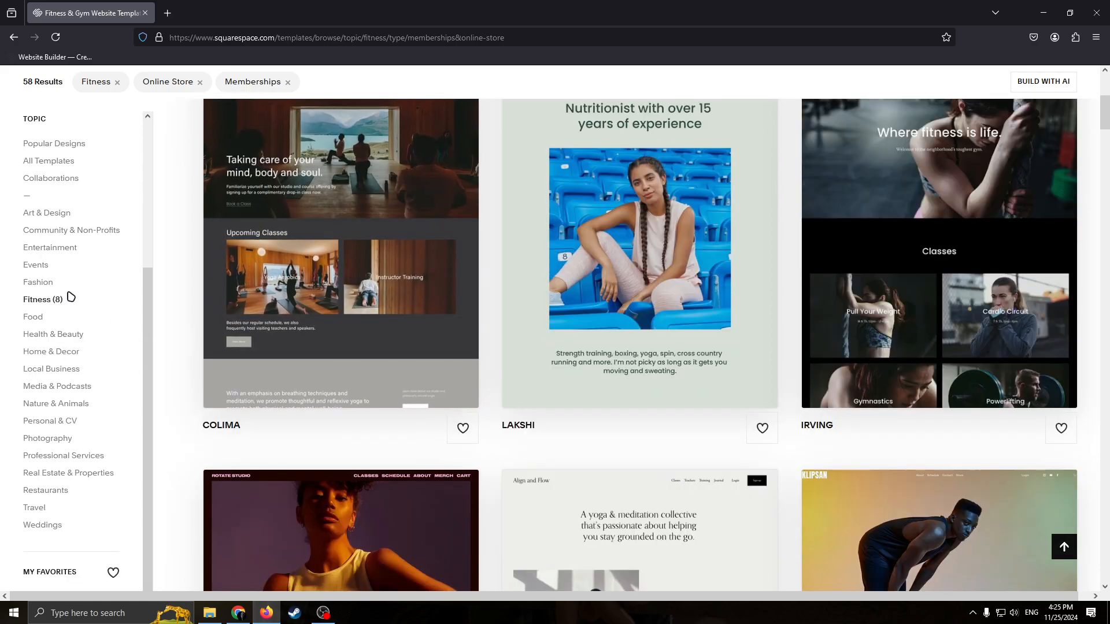
scroll(58, 324, up, 1)
scroll(231, 312, up, 4)
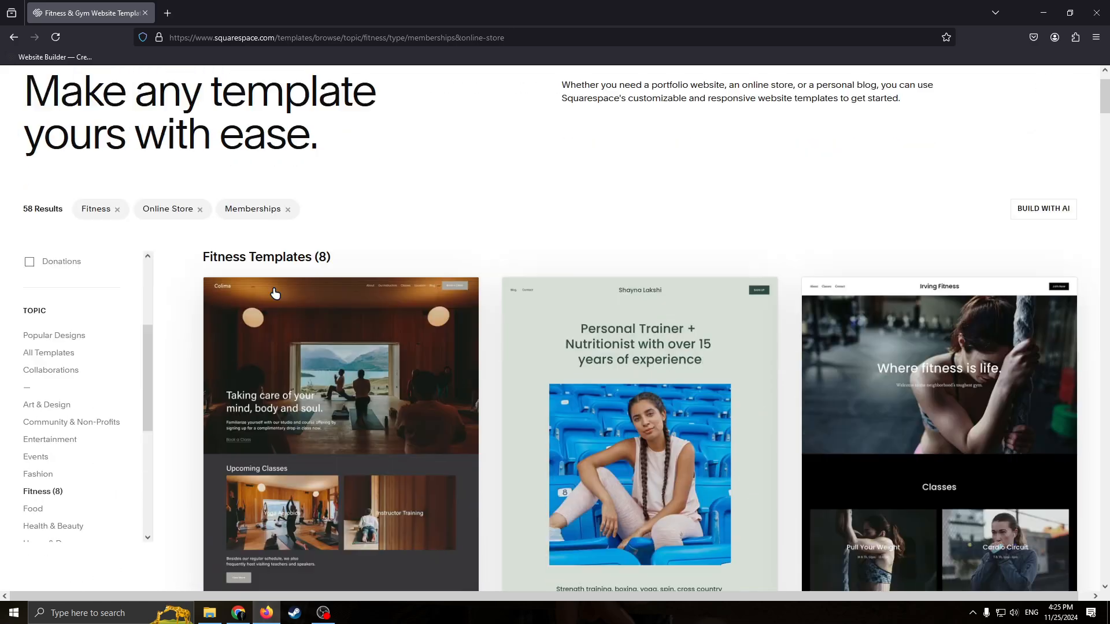
scroll(275, 293, down, 6)
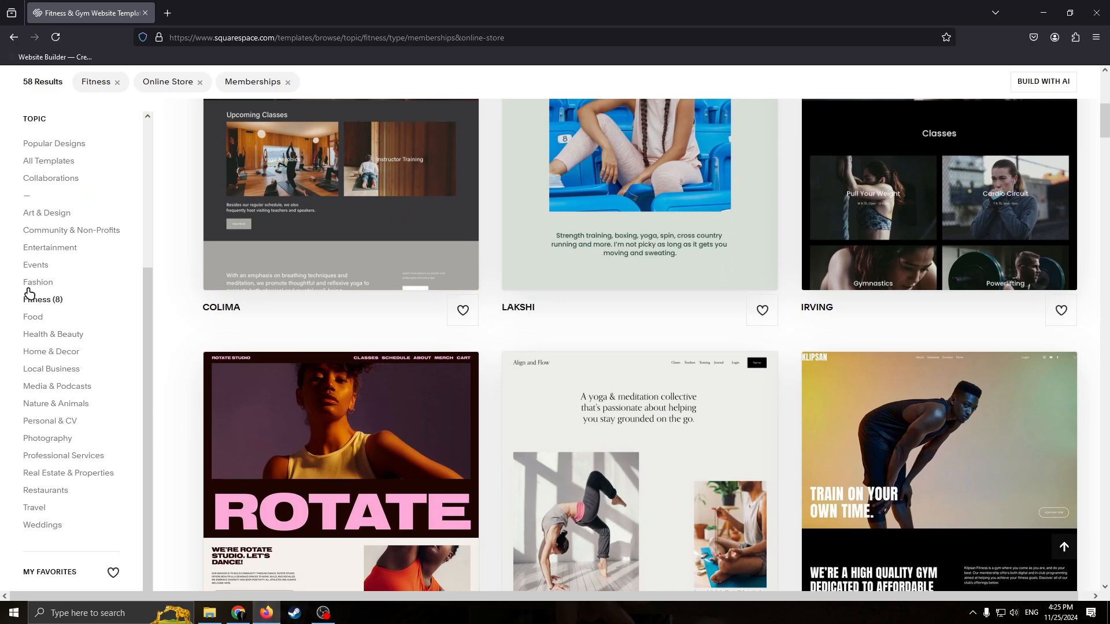
scroll(78, 315, up, 2)
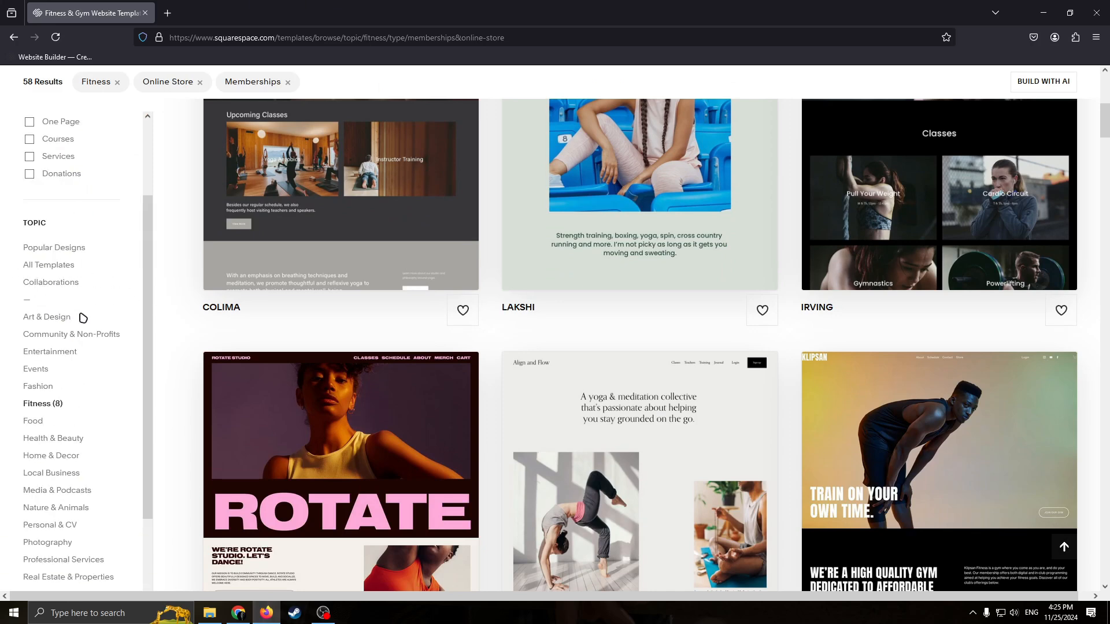
scroll(93, 335, down, 1)
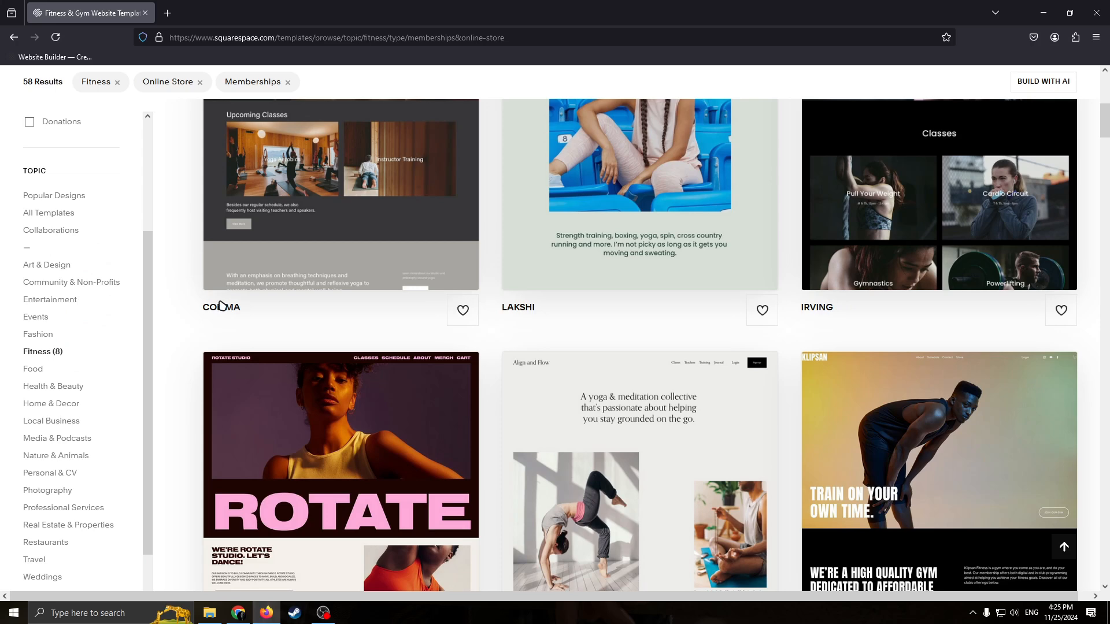
scroll(234, 309, down, 2)
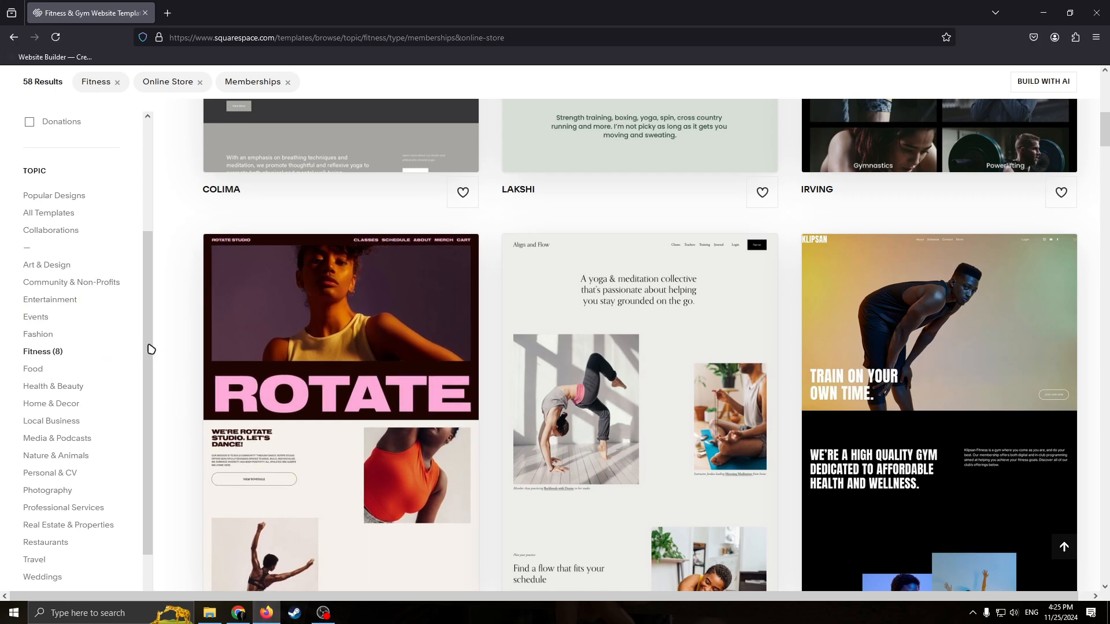
scroll(111, 367, down, 2)
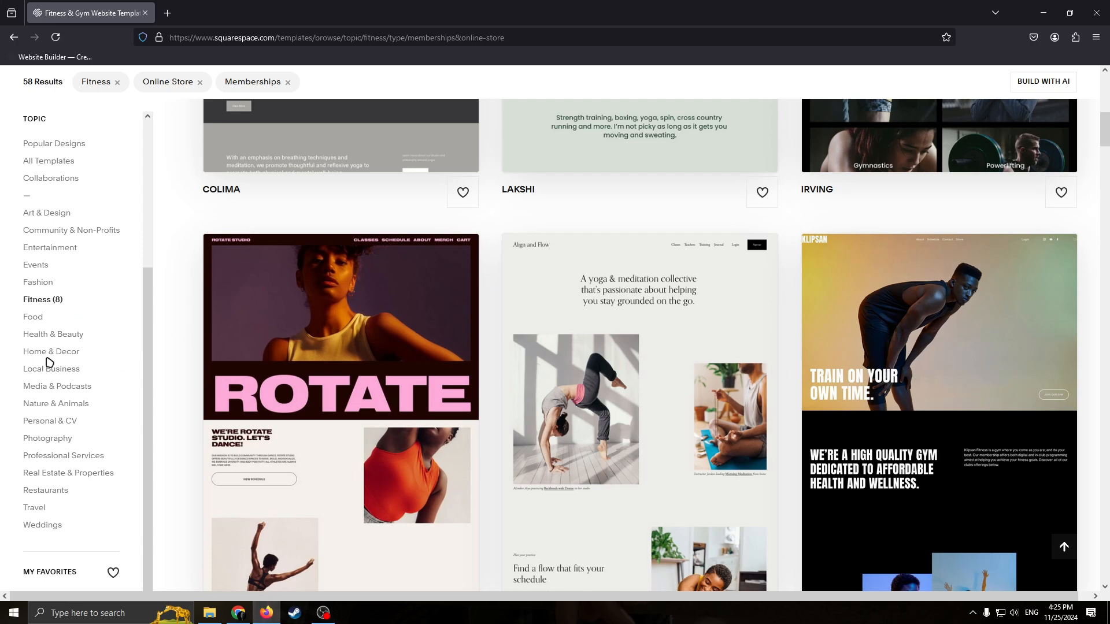
scroll(113, 370, up, 4)
scroll(198, 218, up, 4)
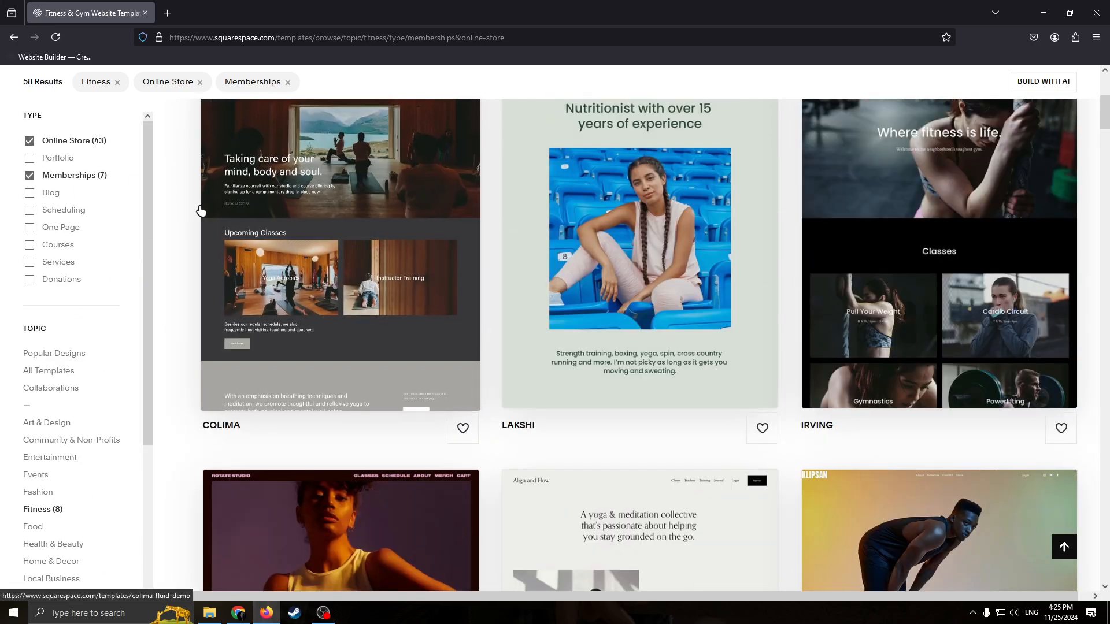
scroll(582, 255, up, 5)
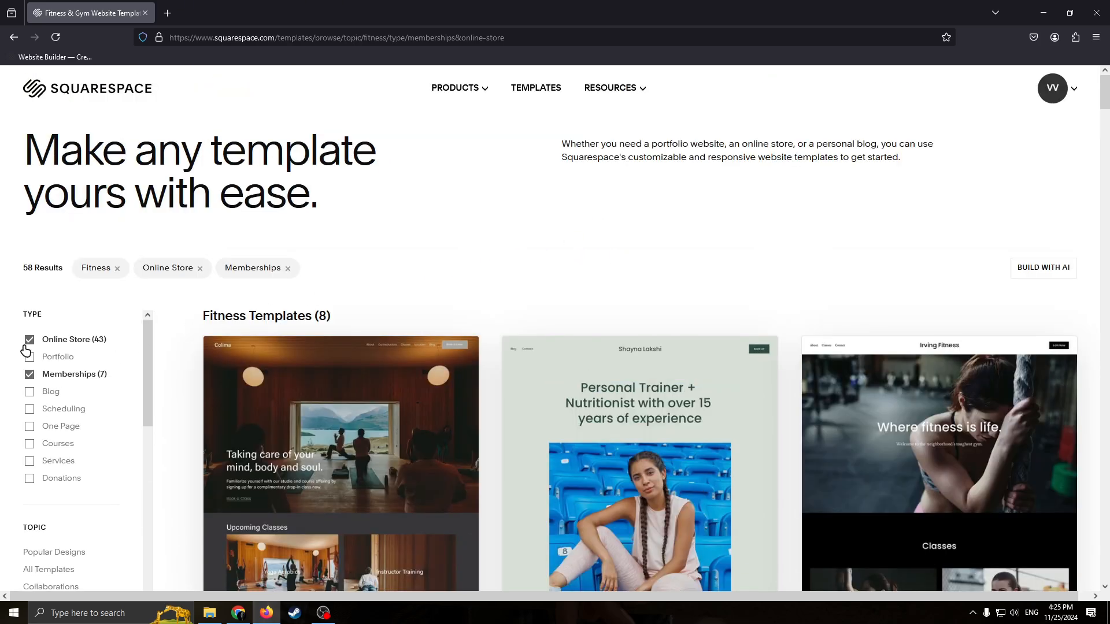
- Remove the Online Store type filter from the fitness templates and open the Alignflow template
click(31, 342)
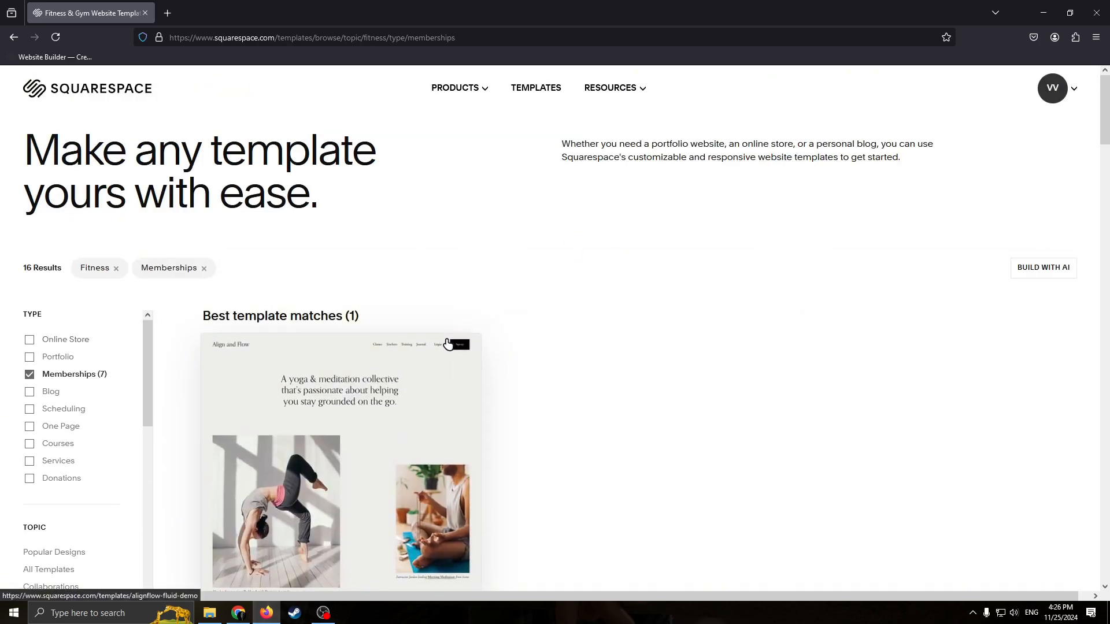
scroll(346, 347, down, 4)
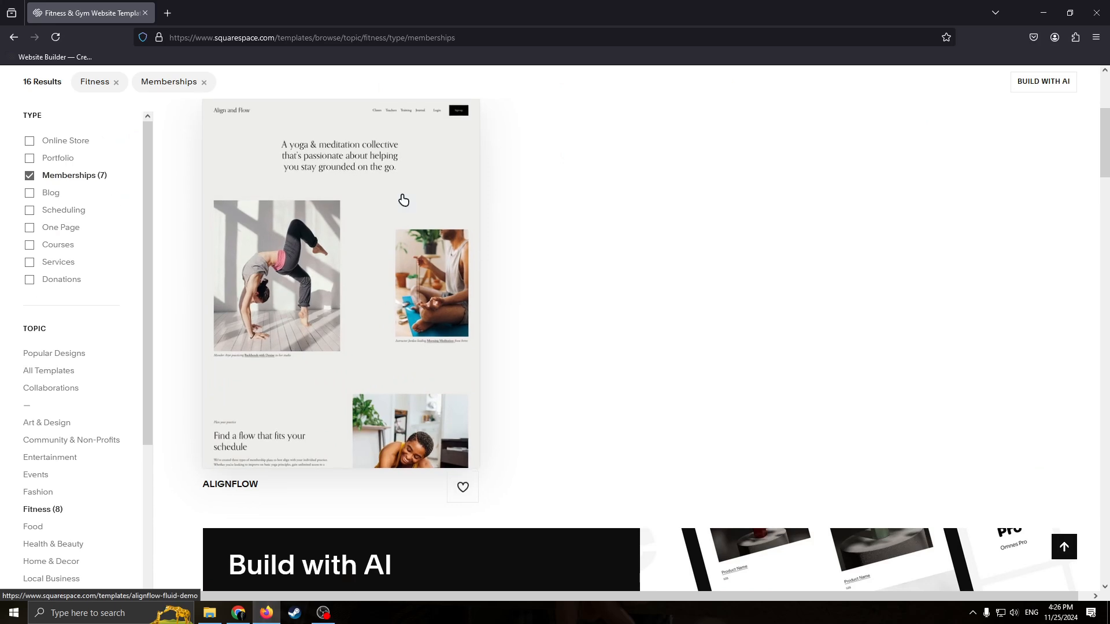
click(412, 280)
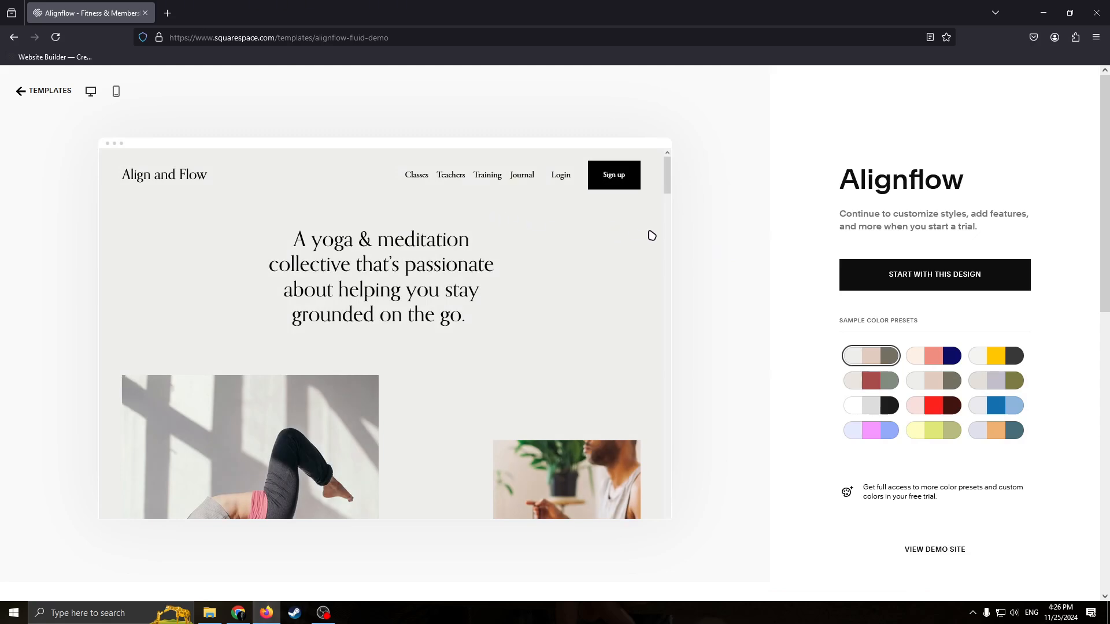
- Examine the Alignflow template preview, including its schedule, teachers, practice plan and virtual class sections
scroll(562, 282, down, 10)
scroll(547, 324, up, 3)
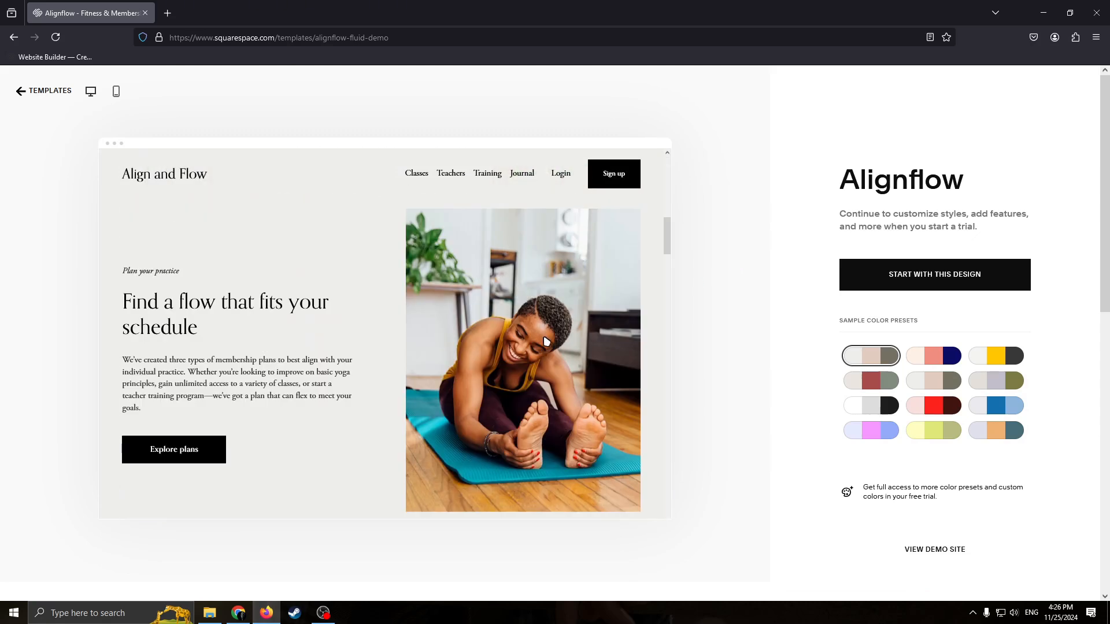
scroll(503, 312, up, 5)
scroll(550, 312, down, 12)
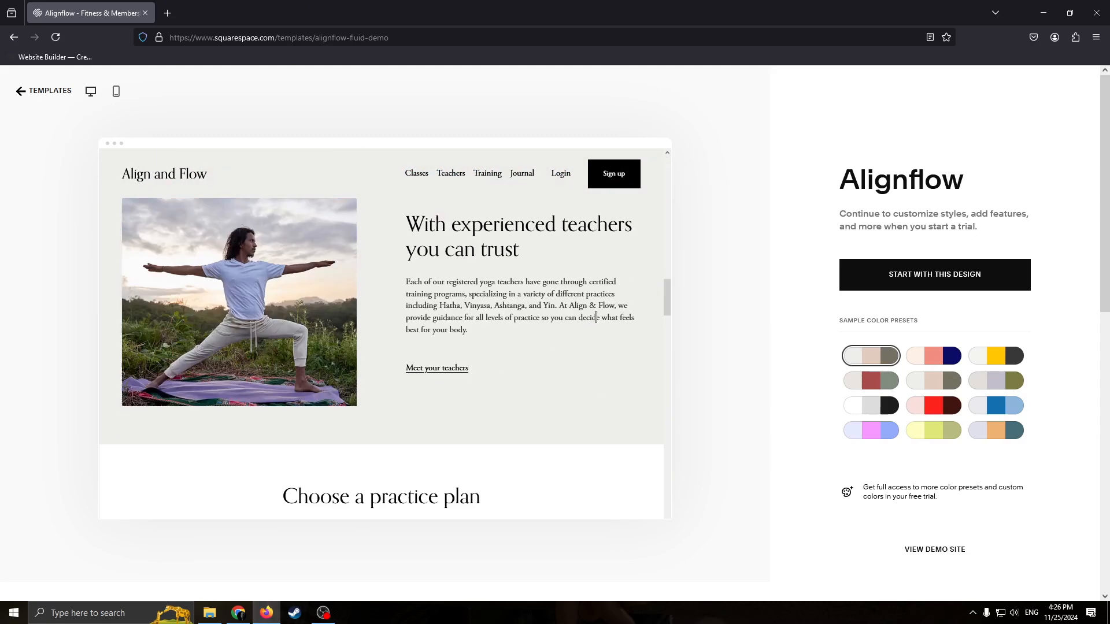
scroll(619, 324, down, 10)
scroll(505, 335, up, 3)
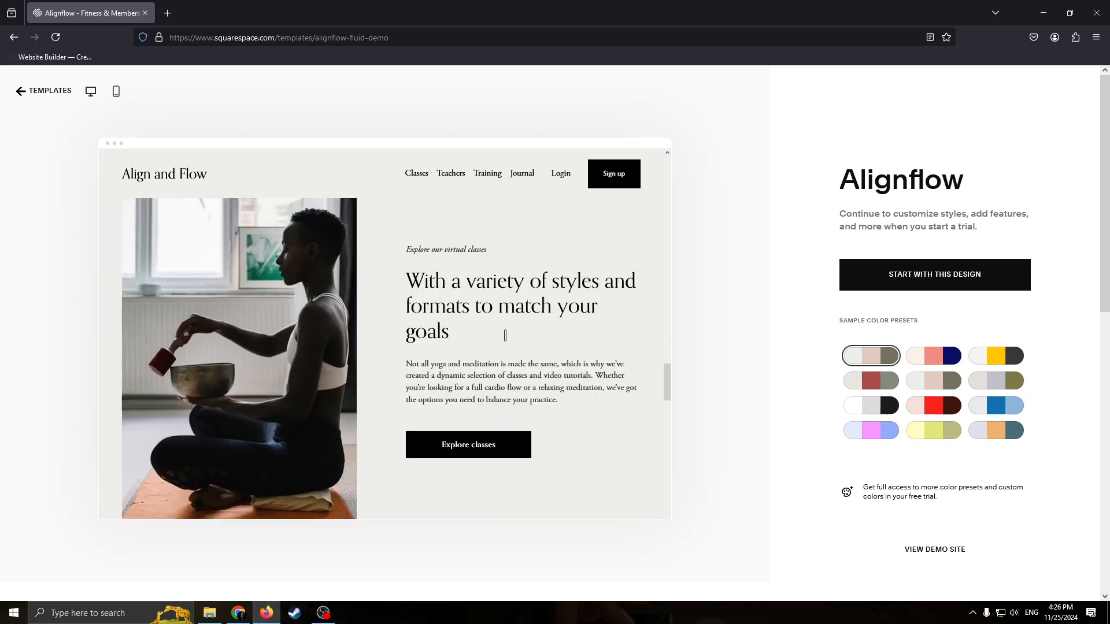
scroll(505, 336, up, 4)
scroll(572, 324, up, 10)
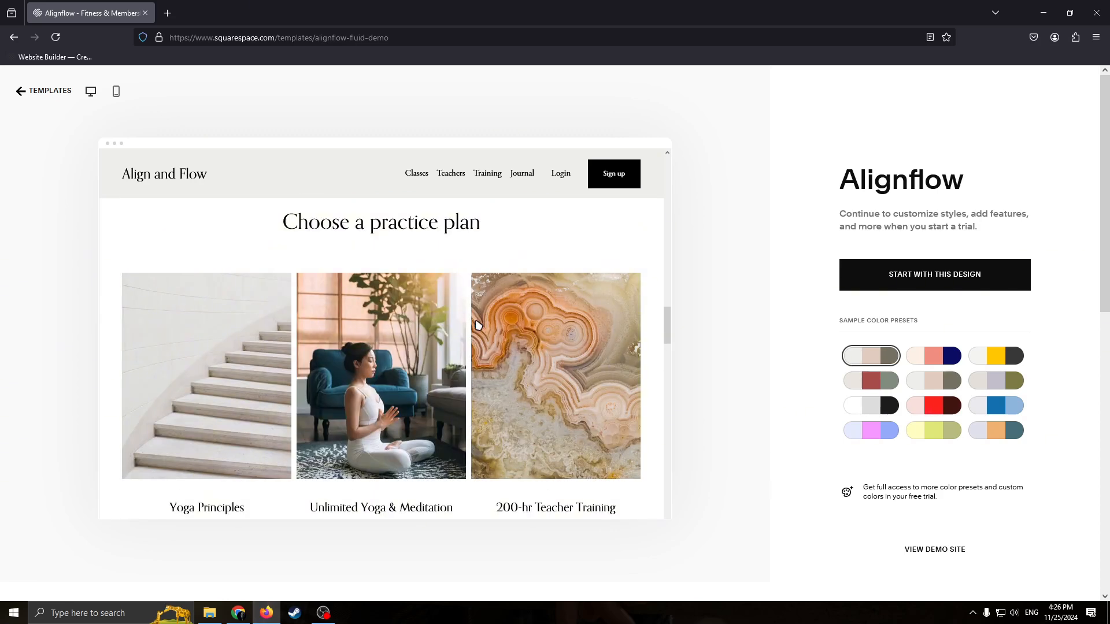
scroll(524, 363, down, 3)
scroll(524, 363, up, 5)
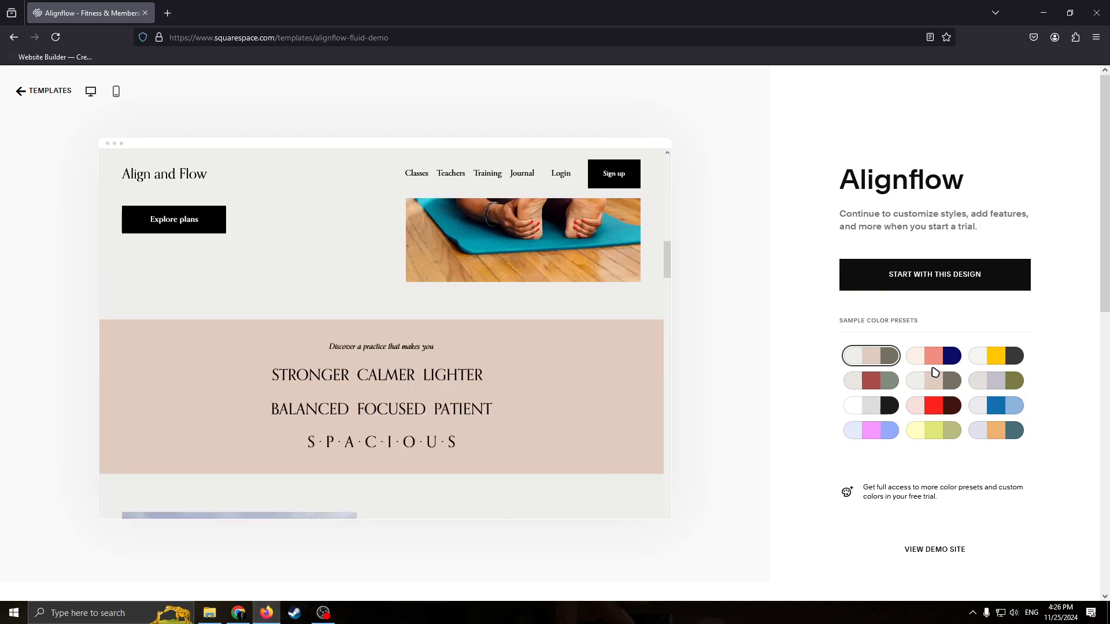
- Try out various sample color presets on the Alignflow preview, including red, blue, coral, muted red and black-and-white
click(932, 405)
scroll(529, 348, down, 5)
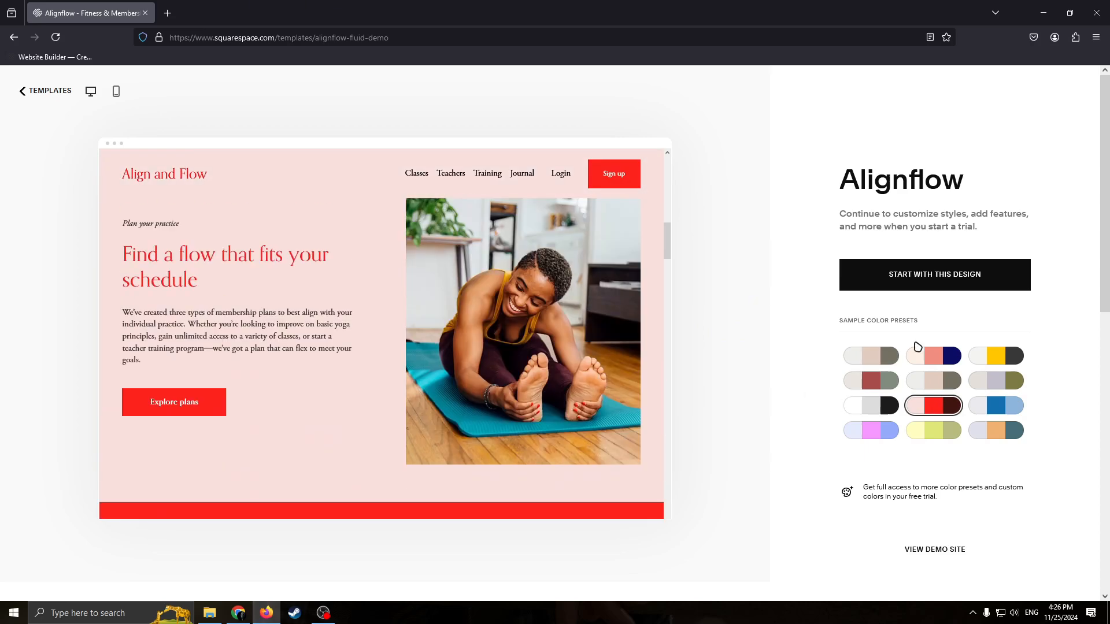
click(933, 430)
click(1002, 411)
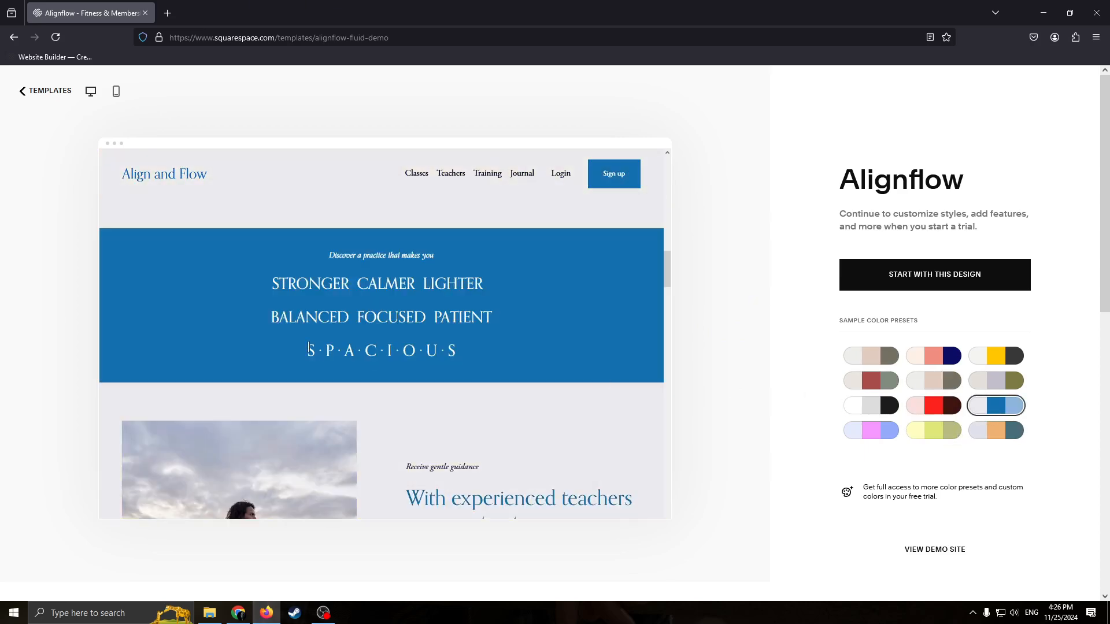
scroll(518, 314, up, 6)
scroll(587, 354, down, 1)
click(933, 356)
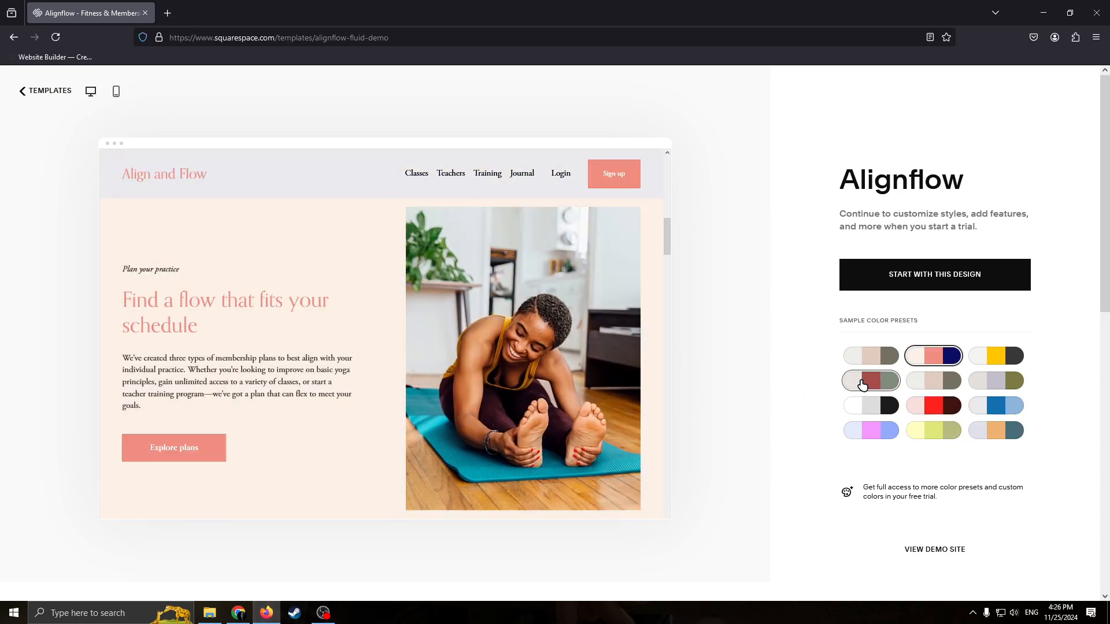
click(871, 356)
click(871, 380)
click(913, 403)
click(871, 381)
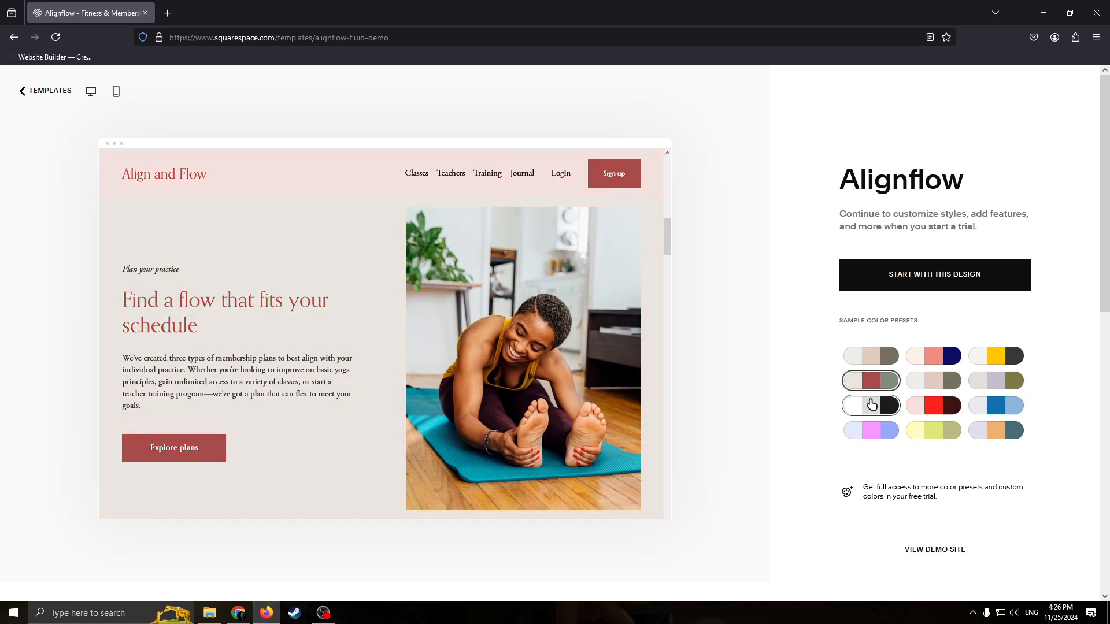
click(850, 353)
click(856, 405)
scroll(629, 327, down, 2)
scroll(628, 328, up, 6)
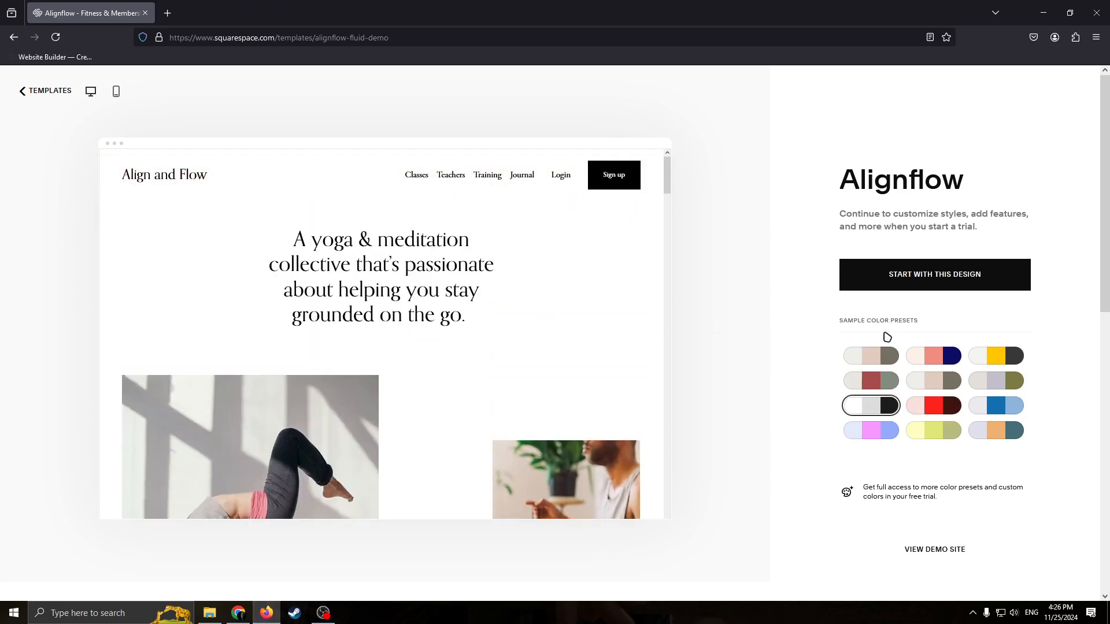
- Apply the pink, bright red and dark brown color preset and start a site with the Alignflow design
click(948, 405)
scroll(449, 355, down, 5)
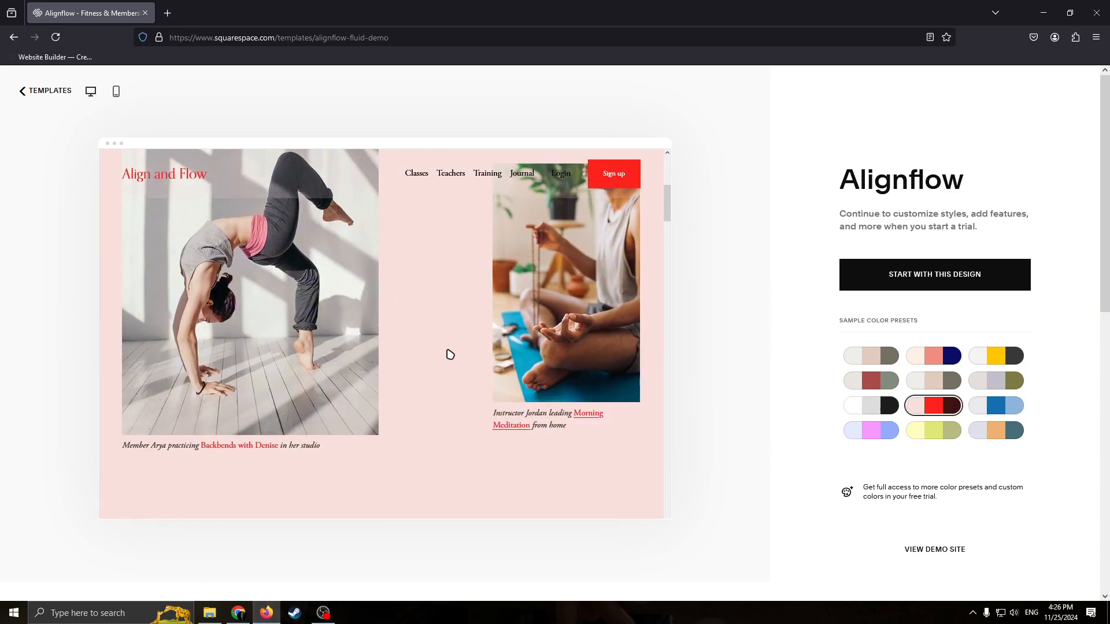
scroll(554, 225, up, 2)
click(935, 271)
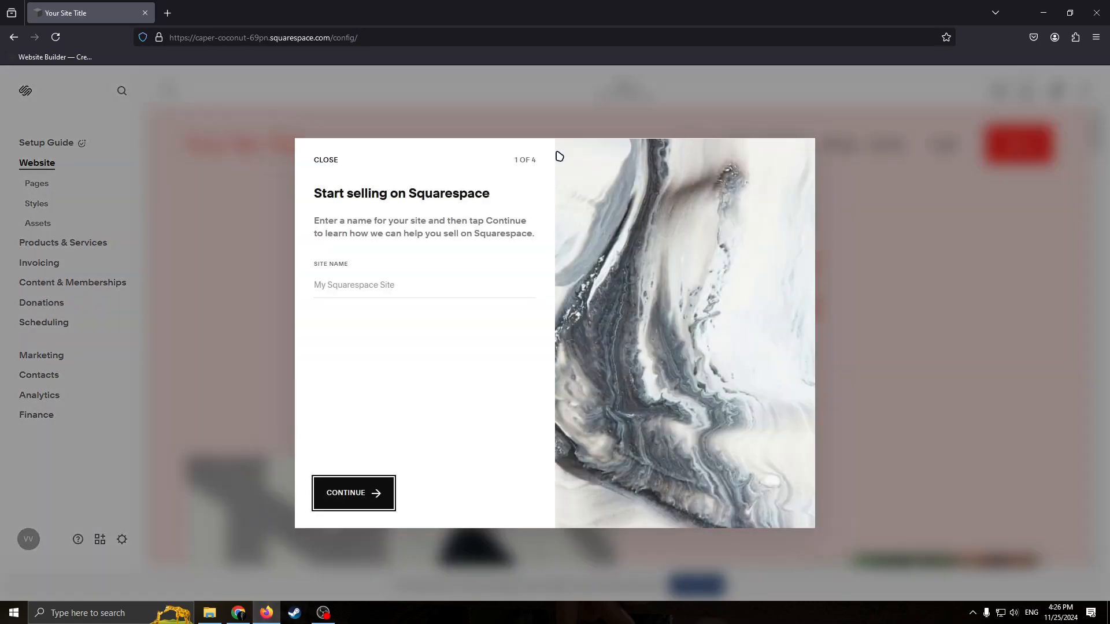
- Name the site Example and continue through the remaining screens of the selling introduction
click(451, 292)
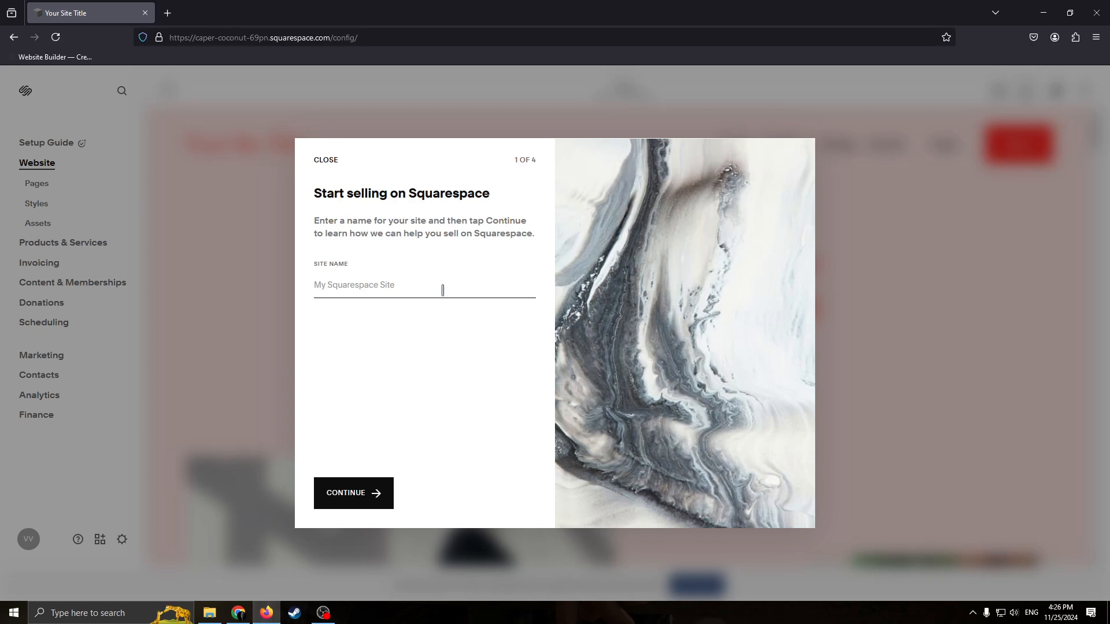
text(Example)
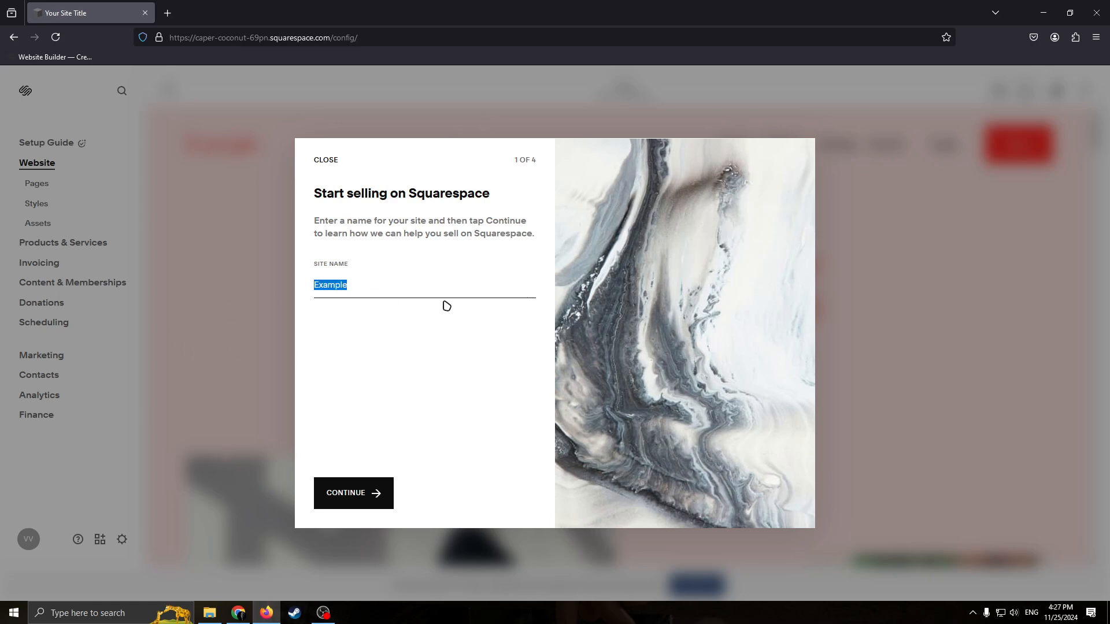
drag(368, 289, 275, 301)
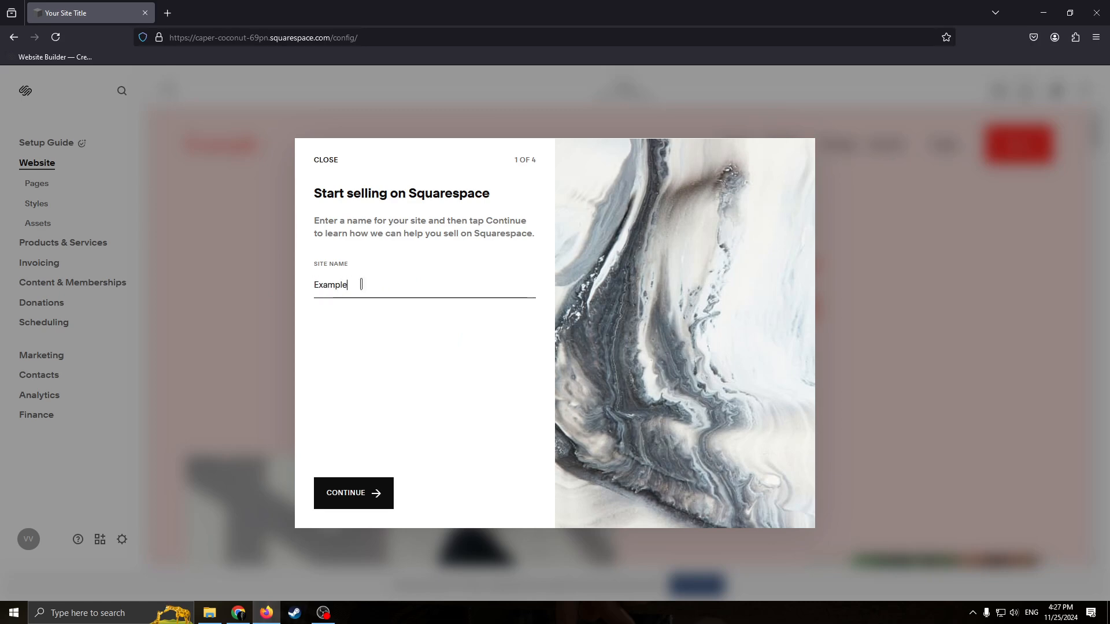
click(391, 281)
click(390, 484)
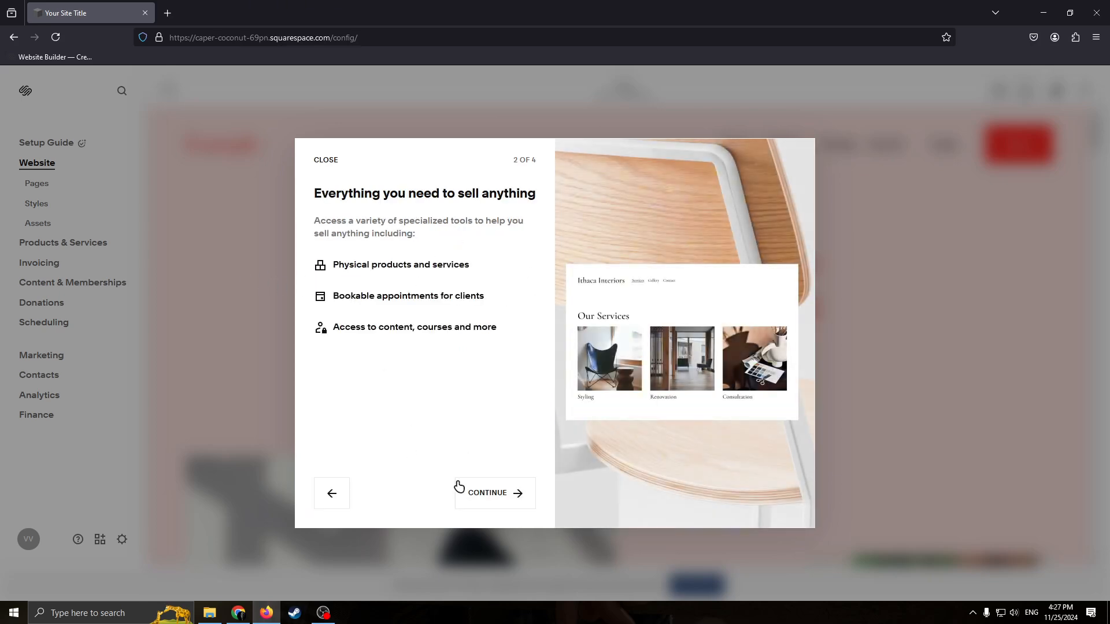
click(490, 495)
click(496, 495)
click(501, 495)
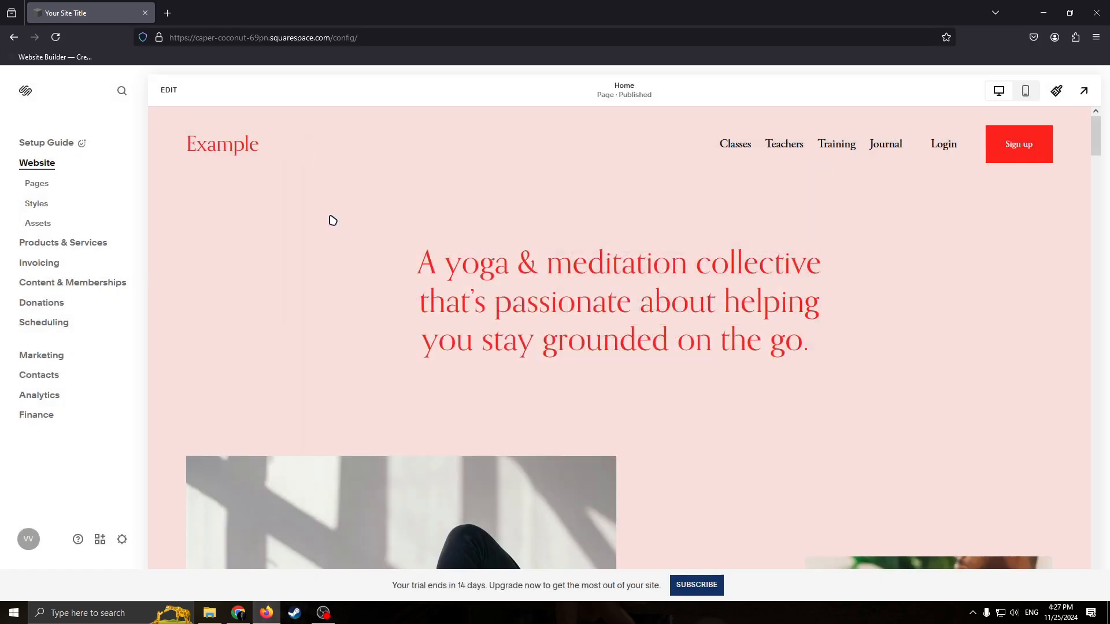
click(285, 181)
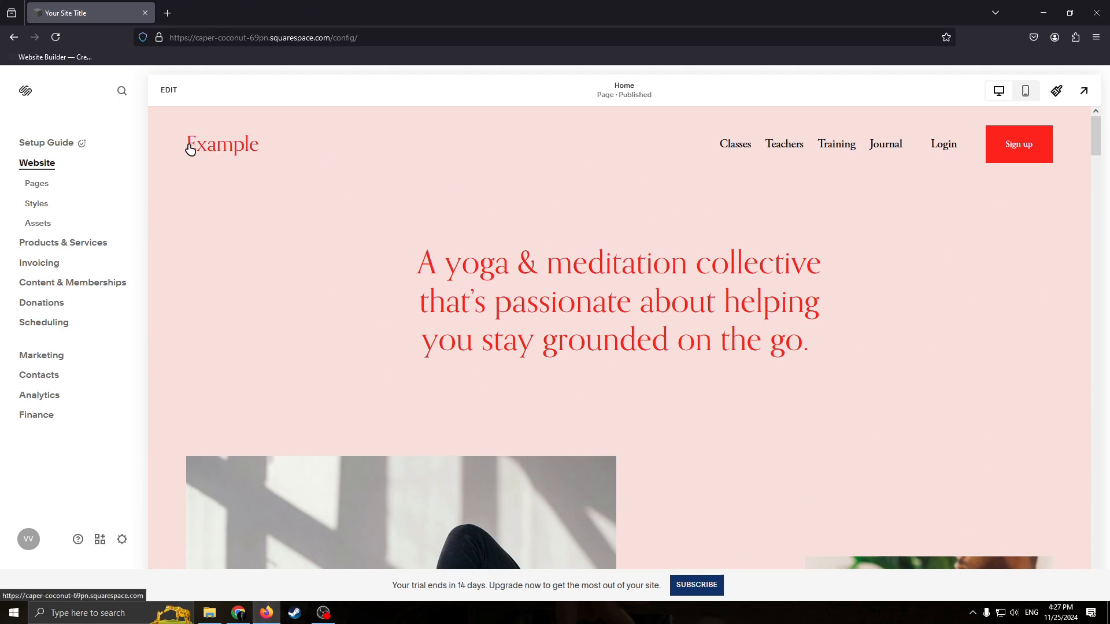
drag(188, 150, 334, 161)
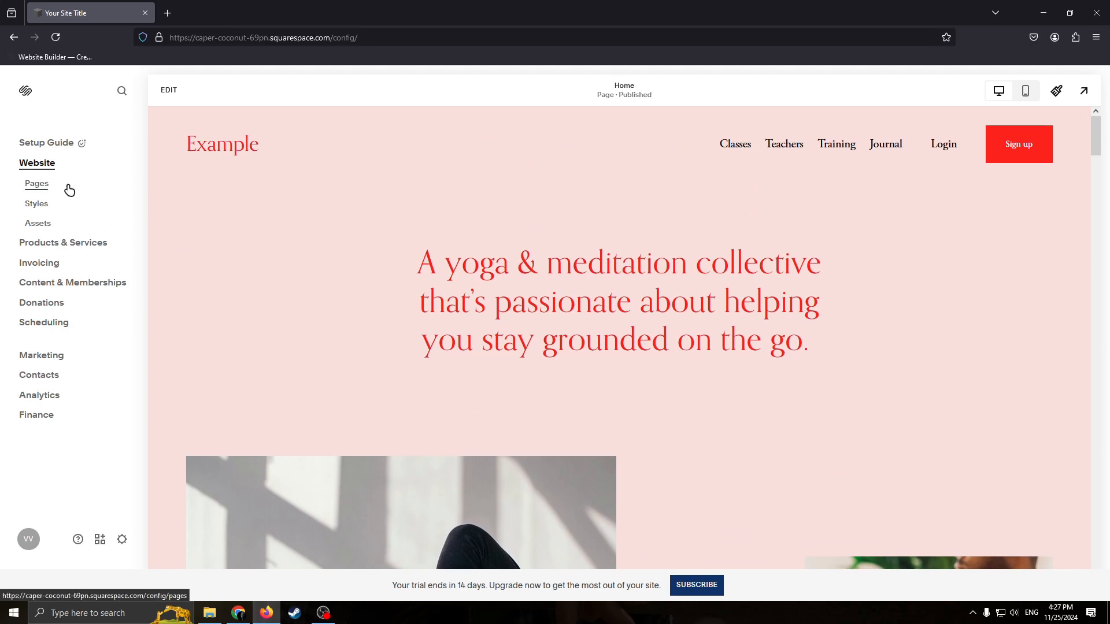
- Open the site's pages, review the page list and delete the Training page from the main navigation
click(40, 192)
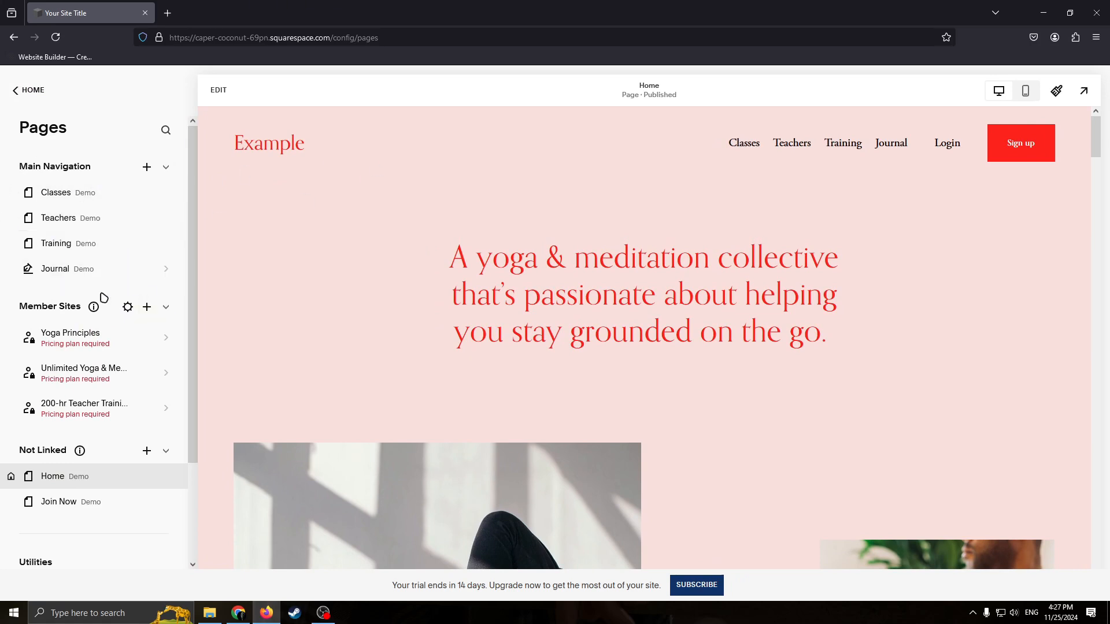
scroll(104, 295, down, 3)
scroll(129, 364, down, 1)
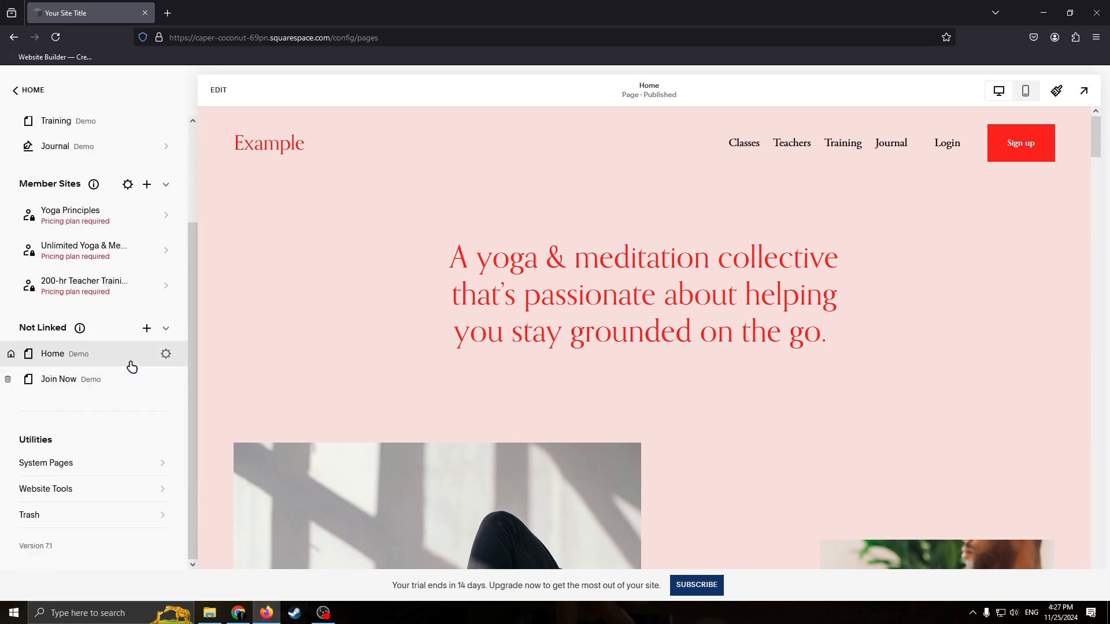
scroll(174, 367, up, 3)
scroll(114, 439, down, 3)
scroll(135, 351, up, 3)
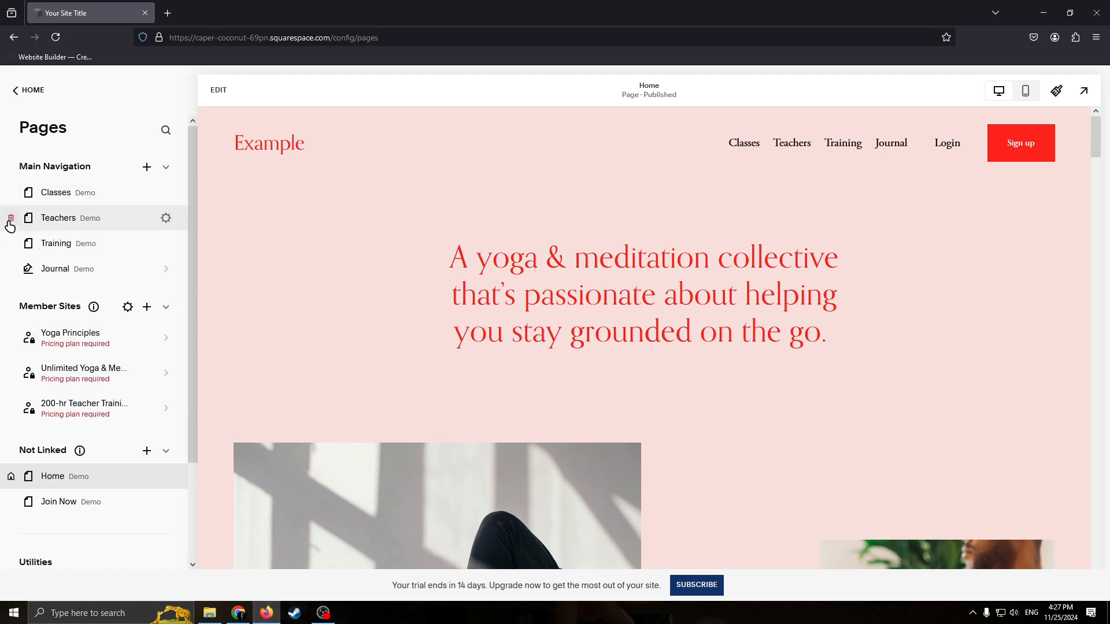
click(10, 245)
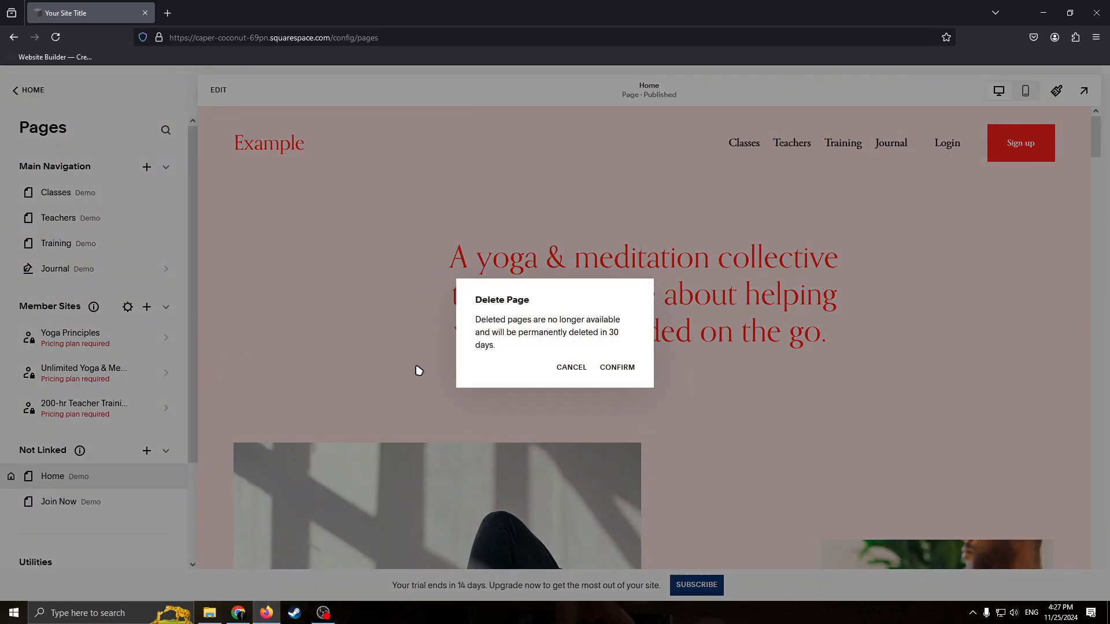
click(633, 378)
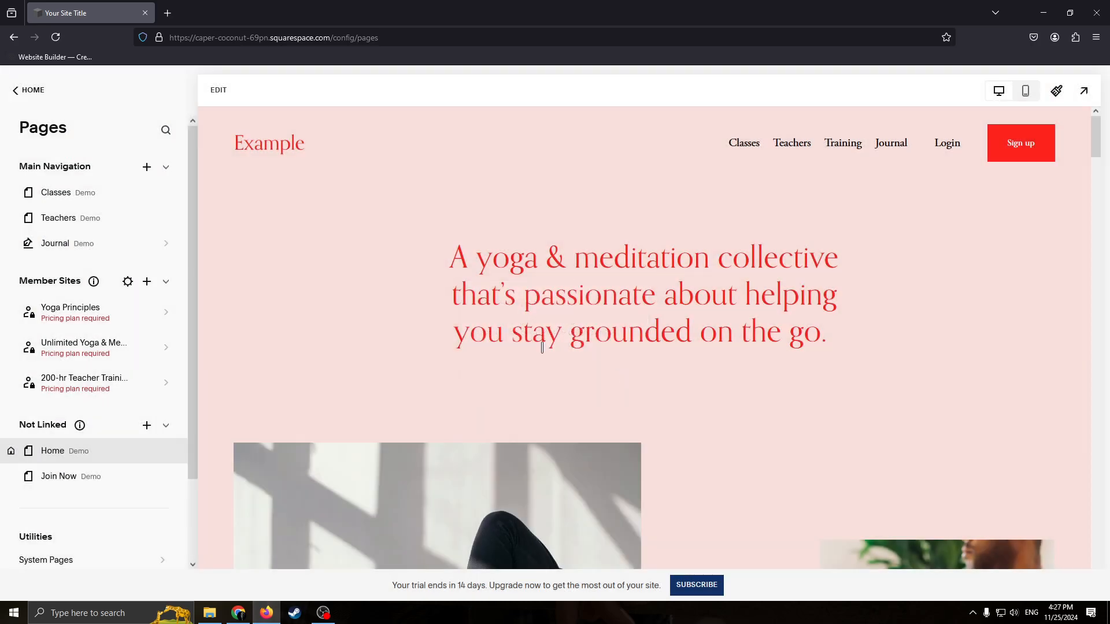
- Look through the page types for the main navigation and the available Portfolio layouts without adding a page
click(147, 167)
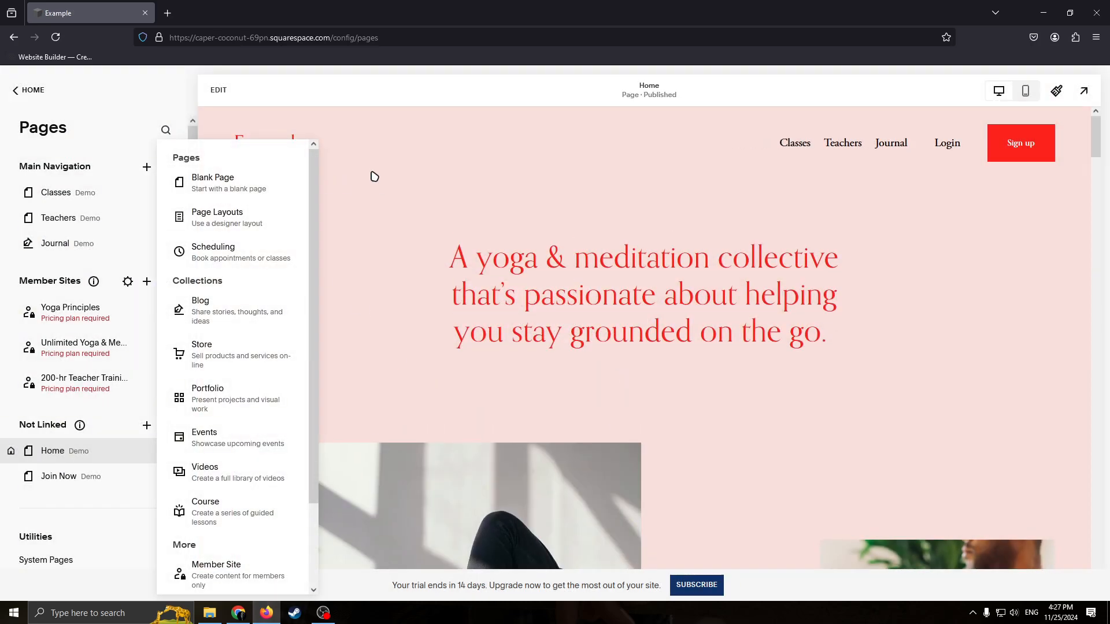
scroll(232, 370, down, 2)
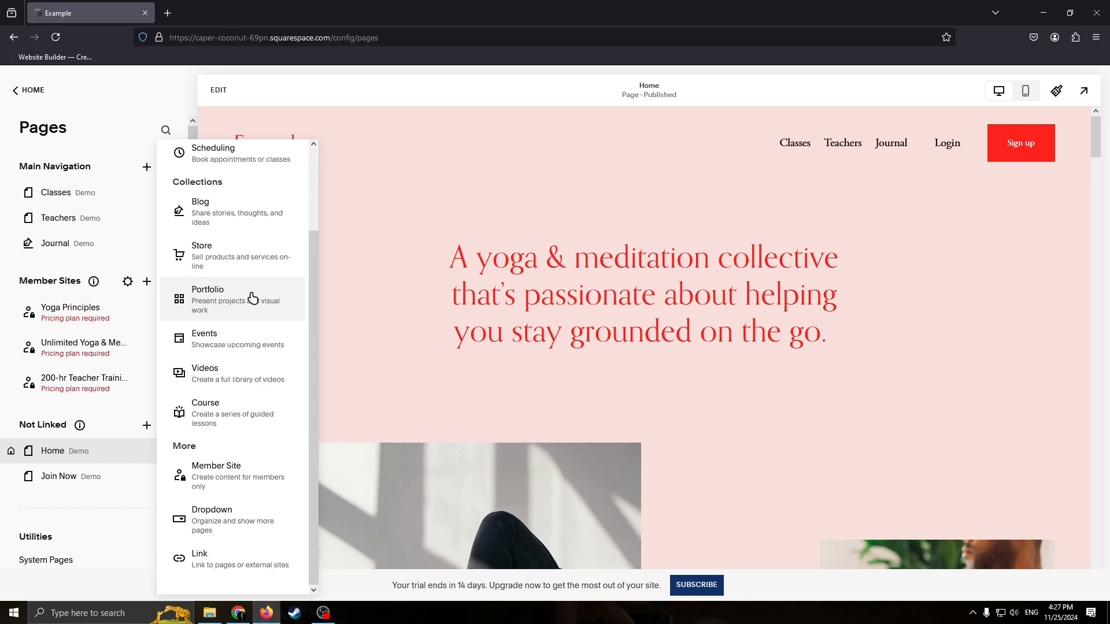
click(215, 301)
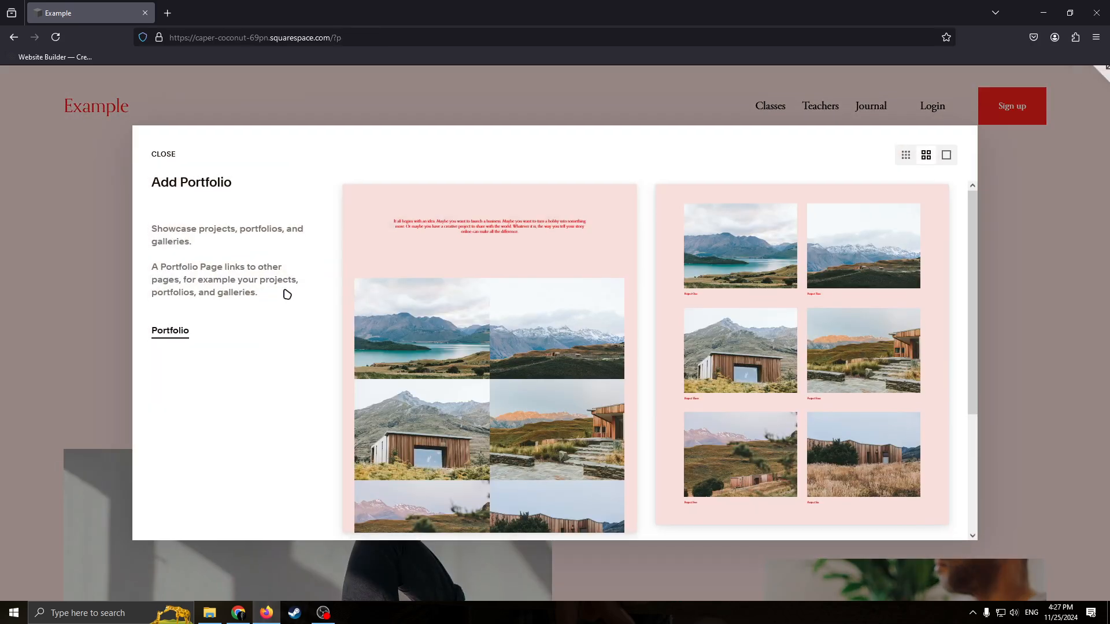
scroll(637, 369, down, 5)
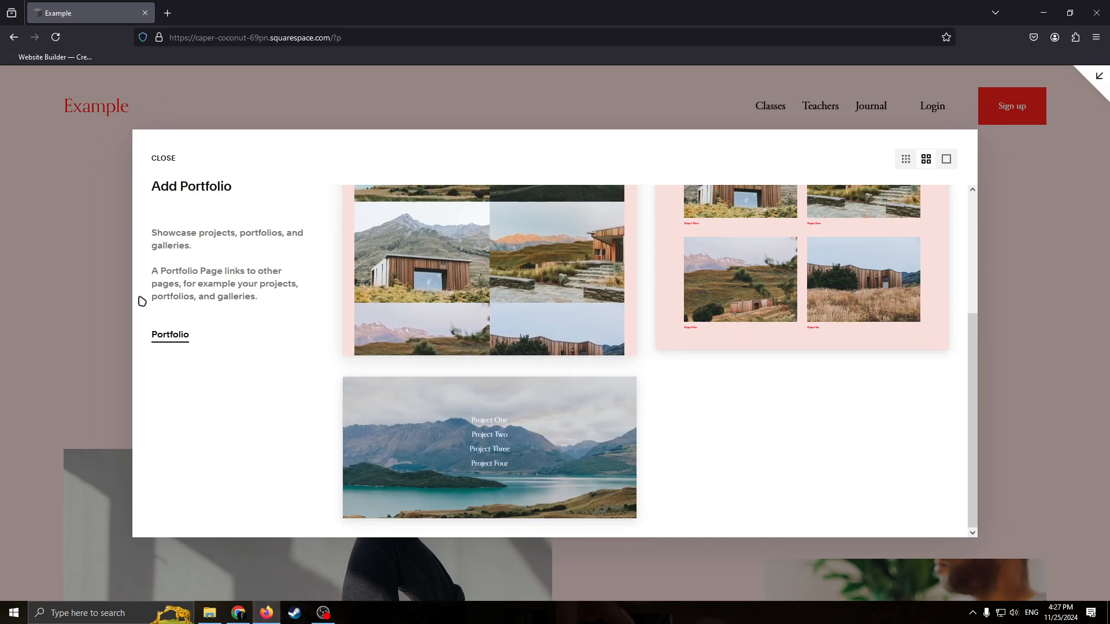
scroll(315, 280, up, 3)
scroll(364, 307, down, 5)
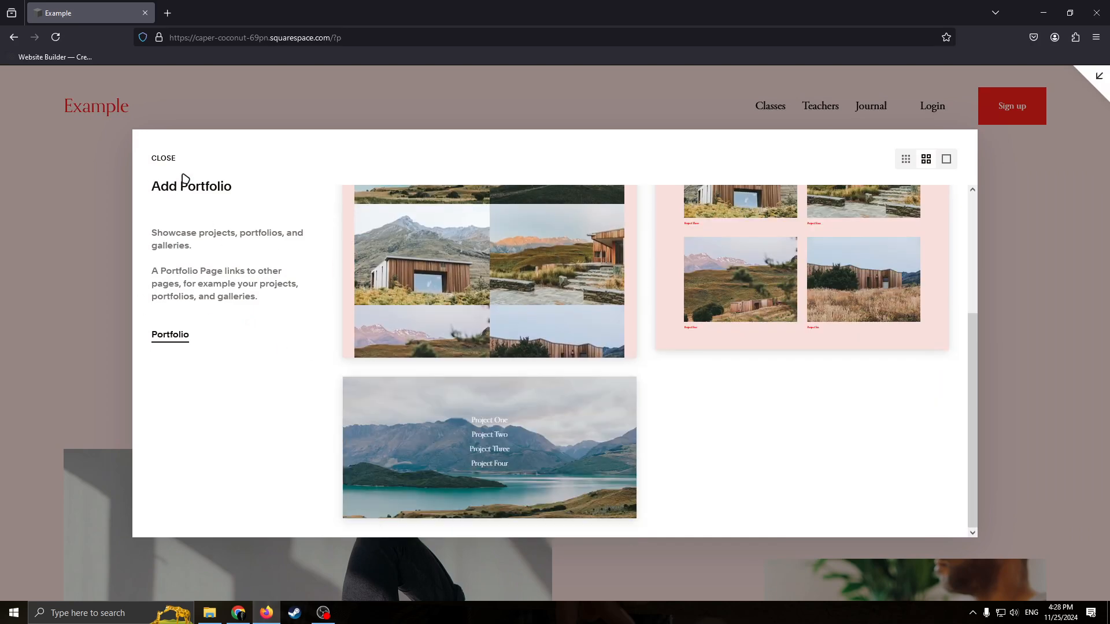
click(165, 159)
- Return to the website overview and open the site styles for fonts, colors, buttons and forms
click(29, 92)
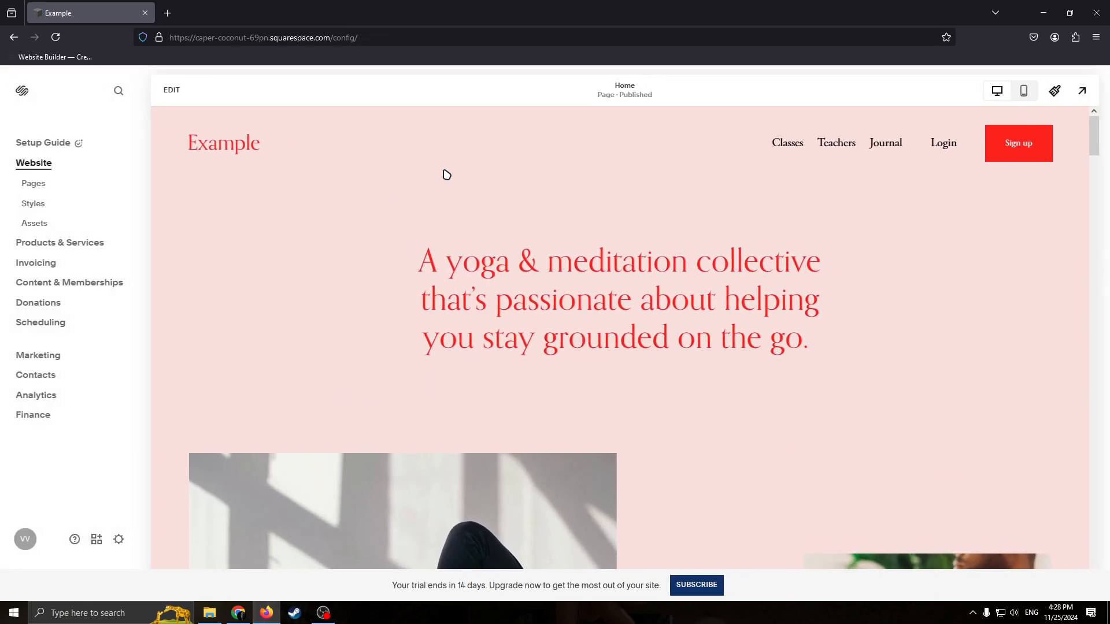
click(36, 204)
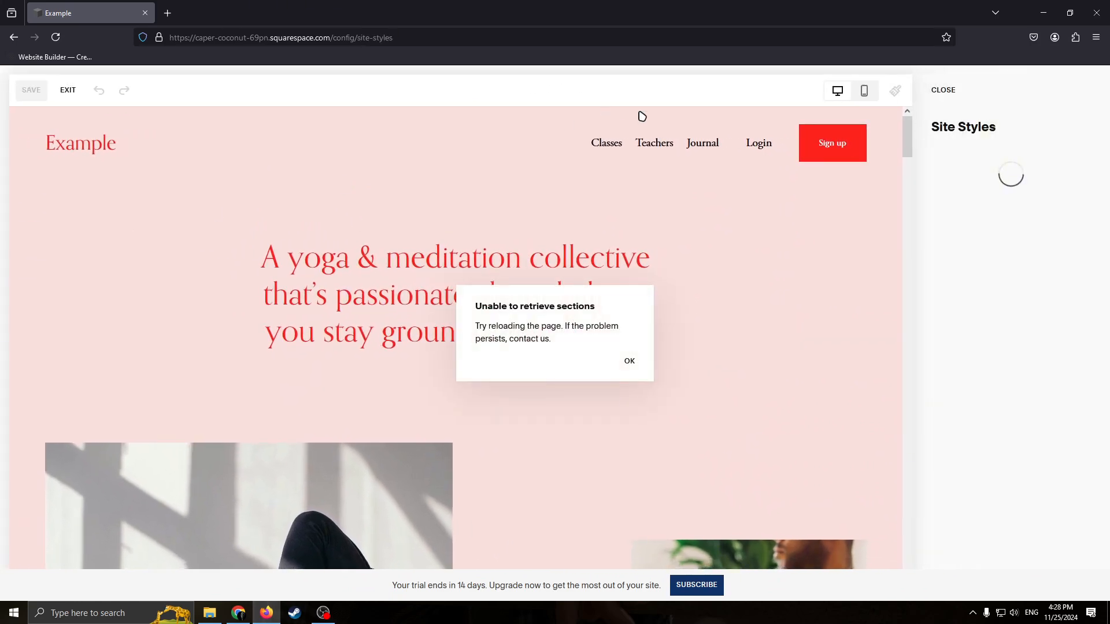
click(1008, 235)
scroll(1017, 306, down, 2)
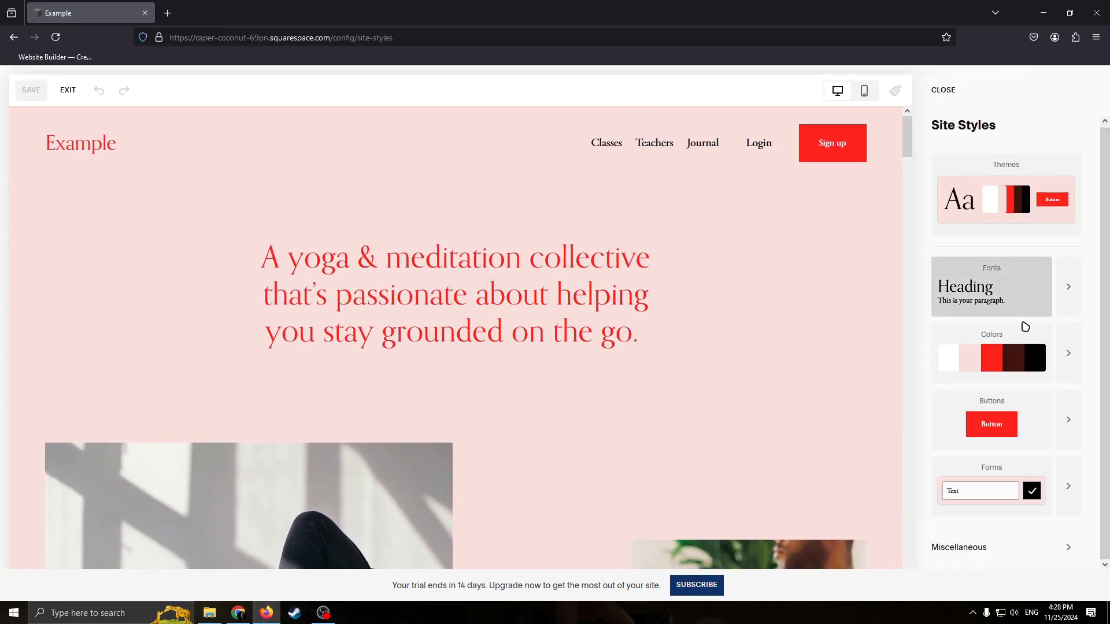
- Open the site's color palette for editing and change the white swatch to a dark red, HSL 0, 58, 45
click(1069, 338)
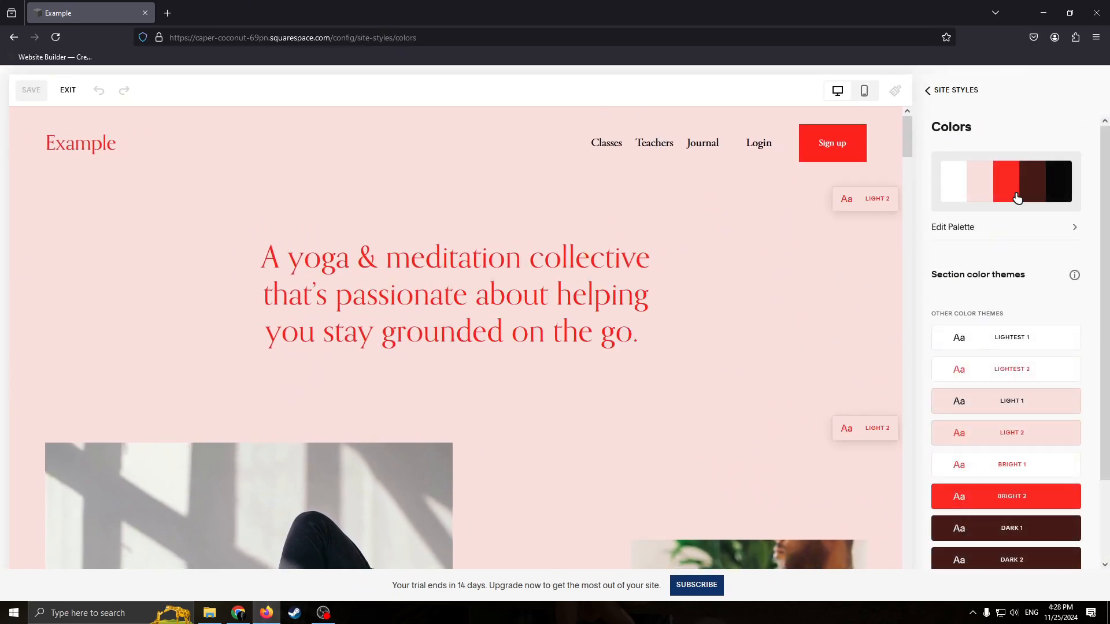
scroll(1006, 359, down, 2)
scroll(994, 237, up, 3)
click(1004, 228)
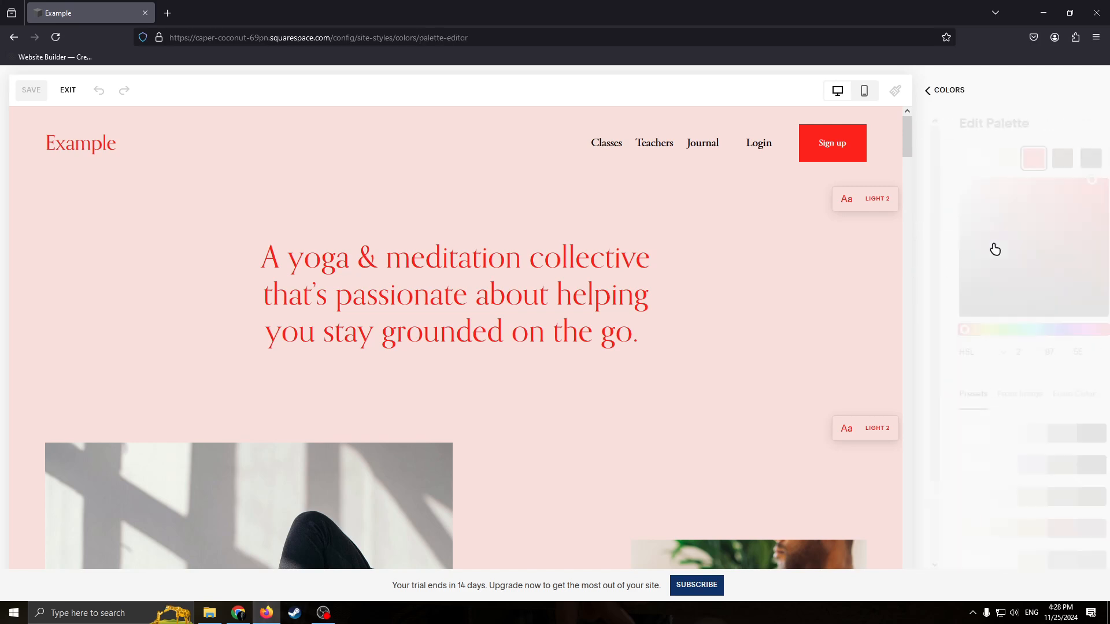
click(944, 161)
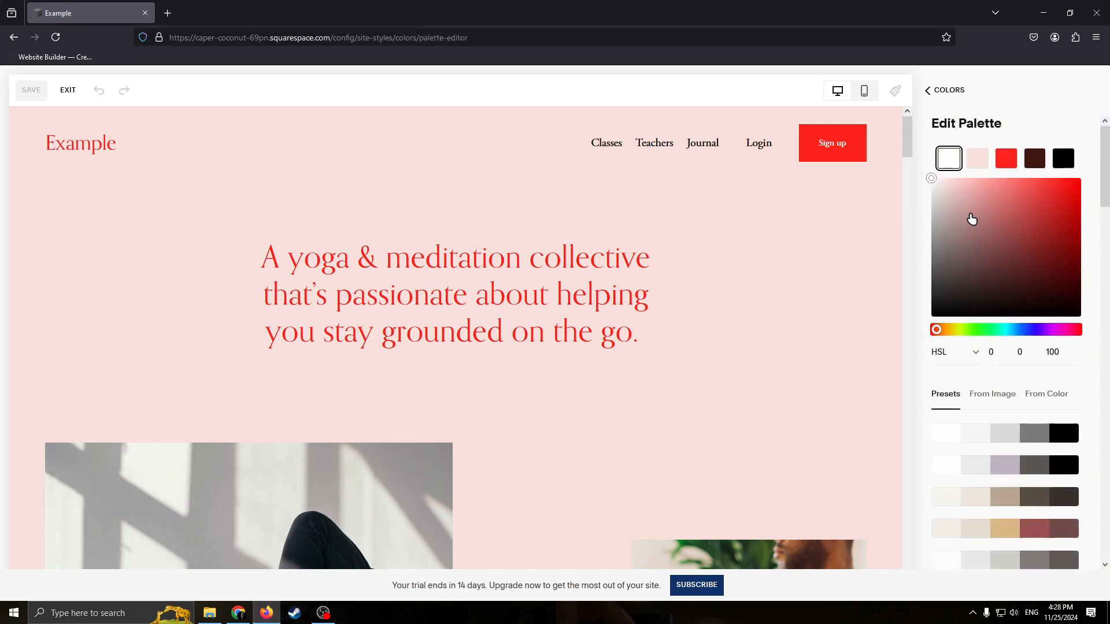
drag(971, 219, 1044, 222)
- Change the pale pink palette swatch to a bright red and save the site styles
click(982, 161)
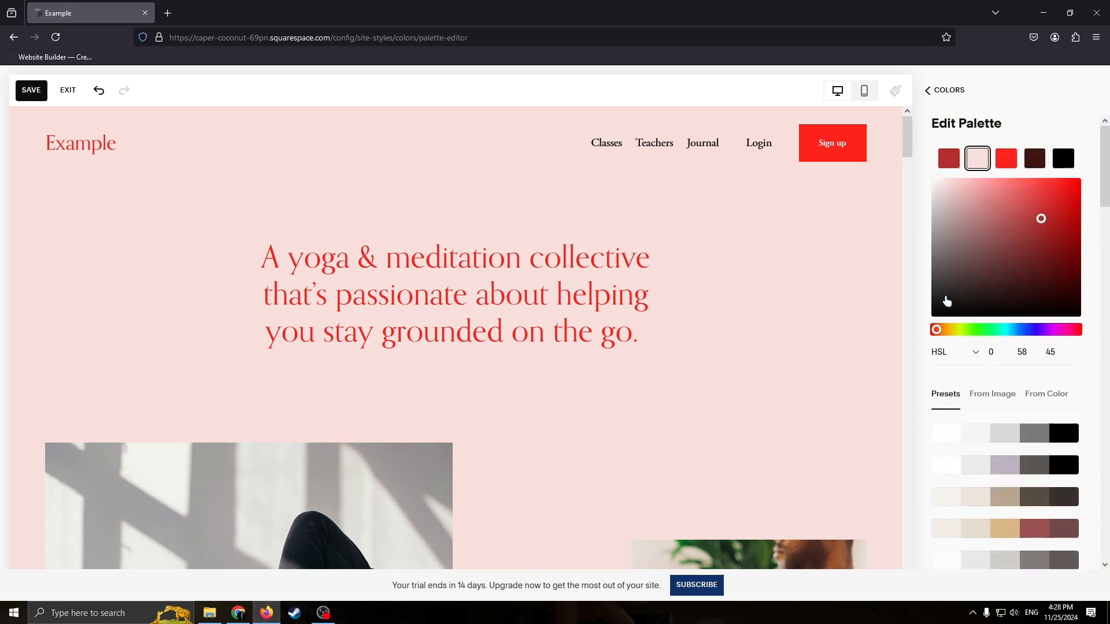
drag(1003, 250, 984, 302)
drag(1089, 243, 1055, 177)
click(954, 91)
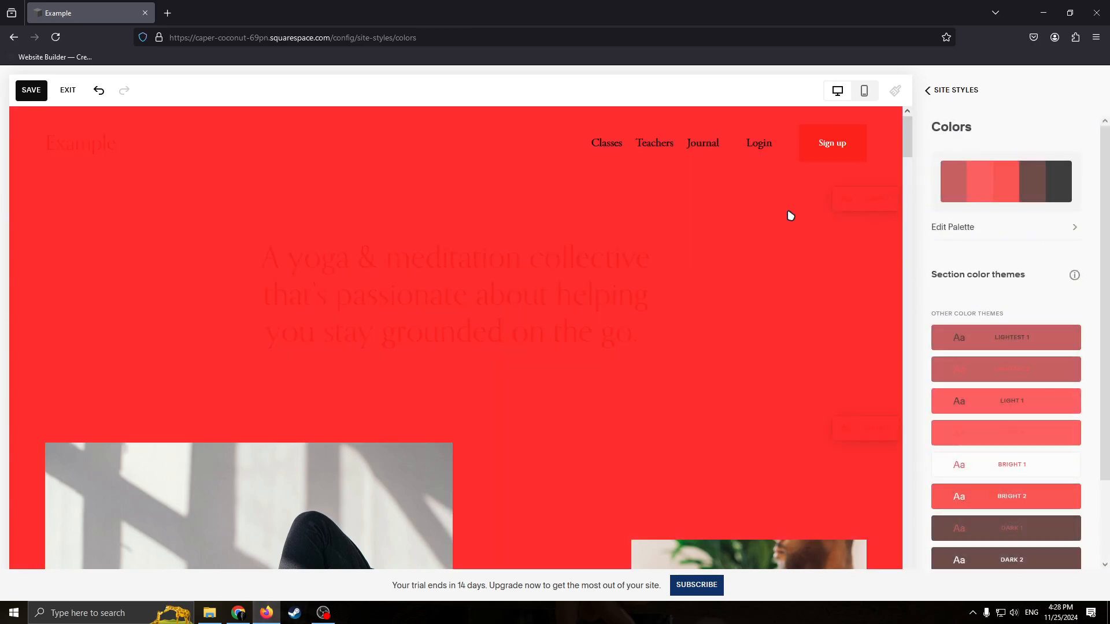
click(928, 92)
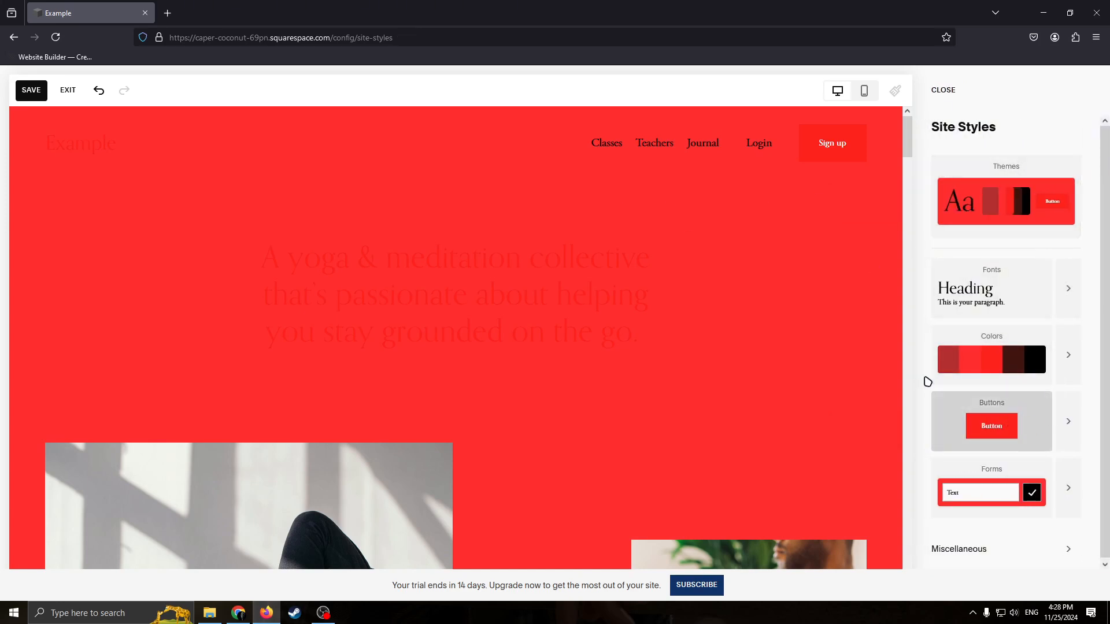
click(35, 92)
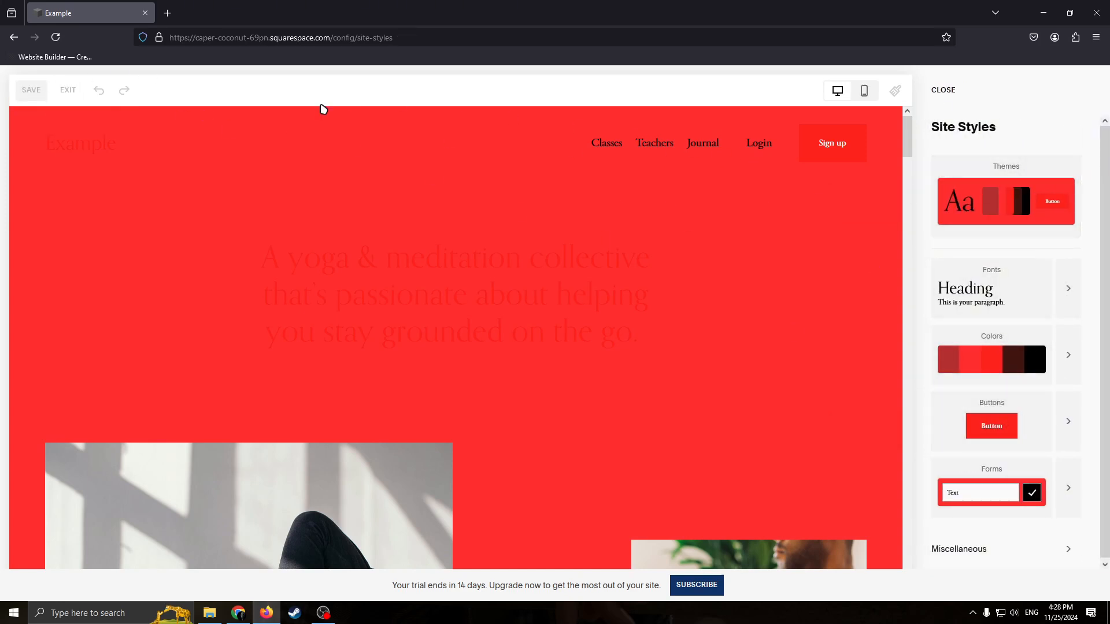
- Undo the last palette color change and reload the page without saving
click(99, 90)
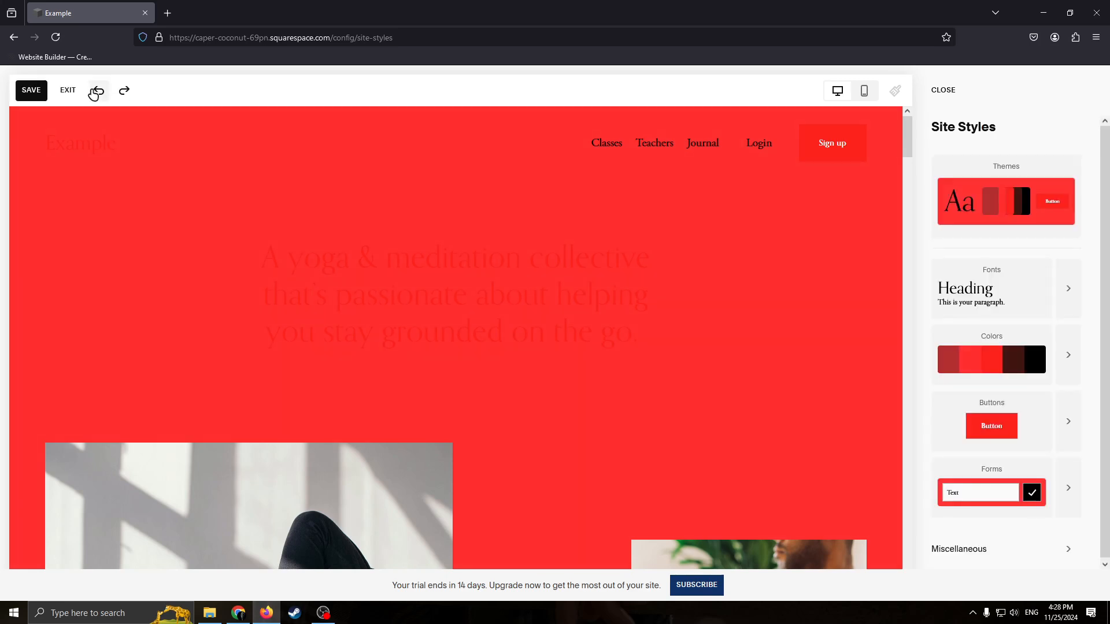
click(942, 93)
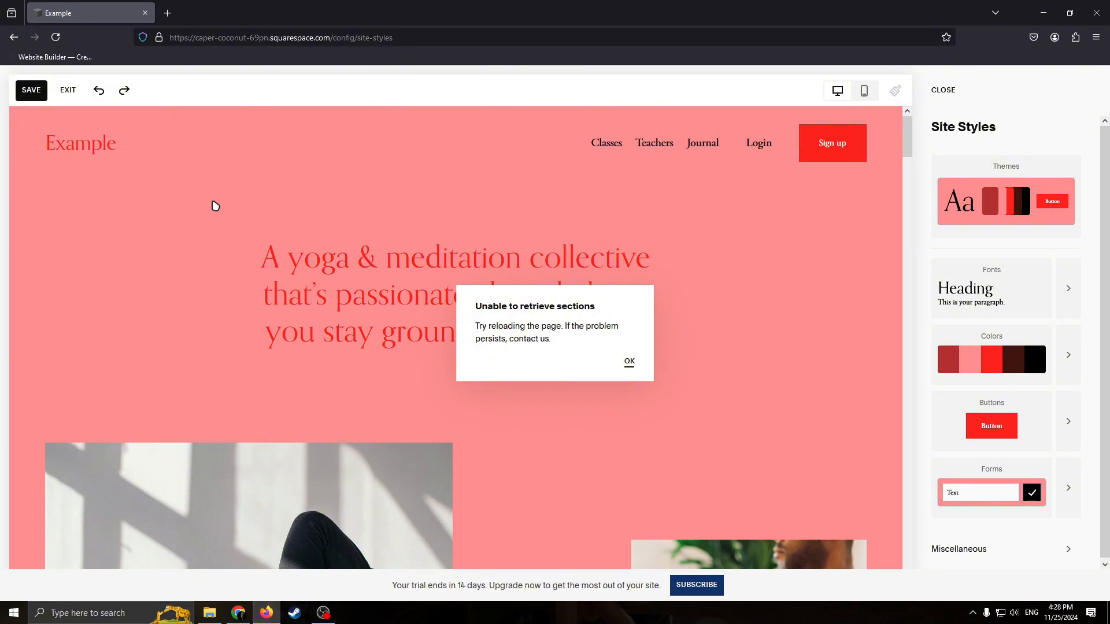
click(56, 37)
click(581, 356)
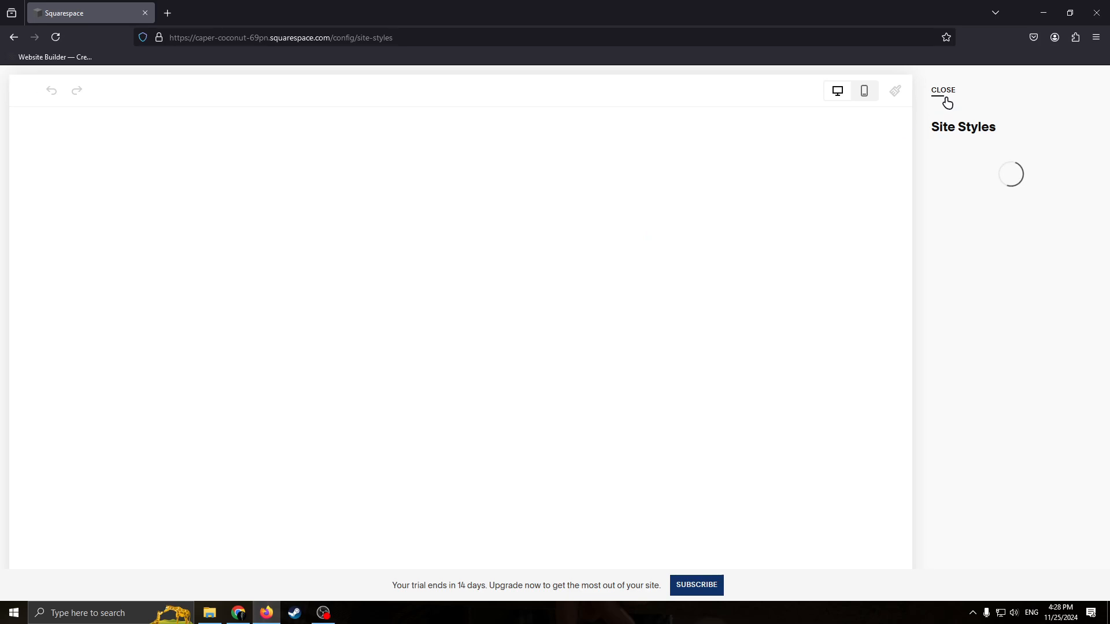
- Close the site styles, exit the editor and look over the recolored home page
click(944, 93)
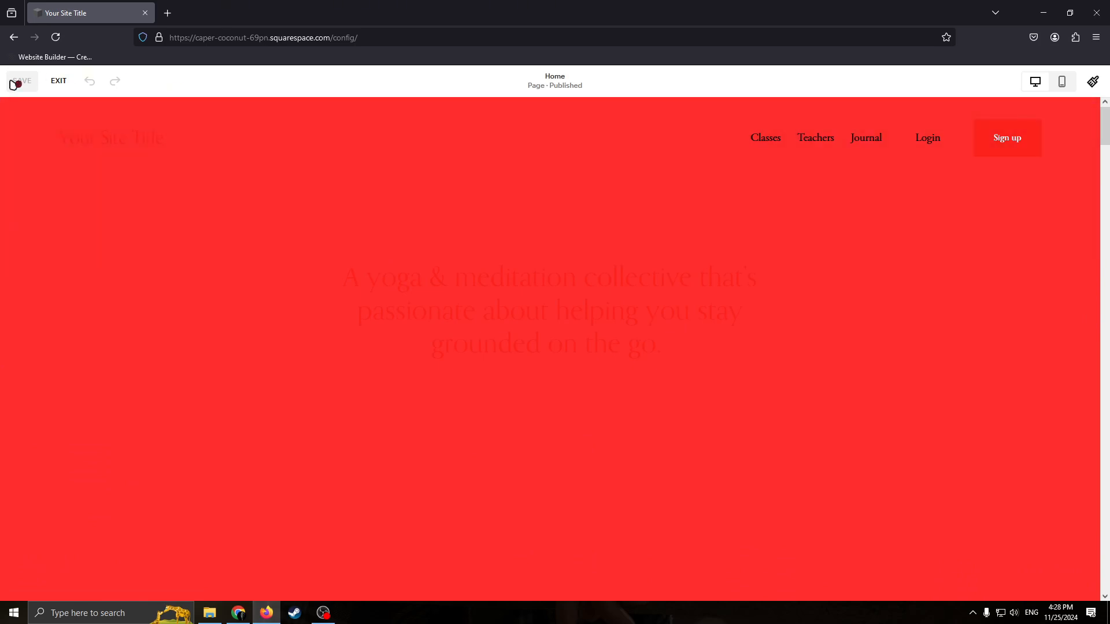
click(58, 81)
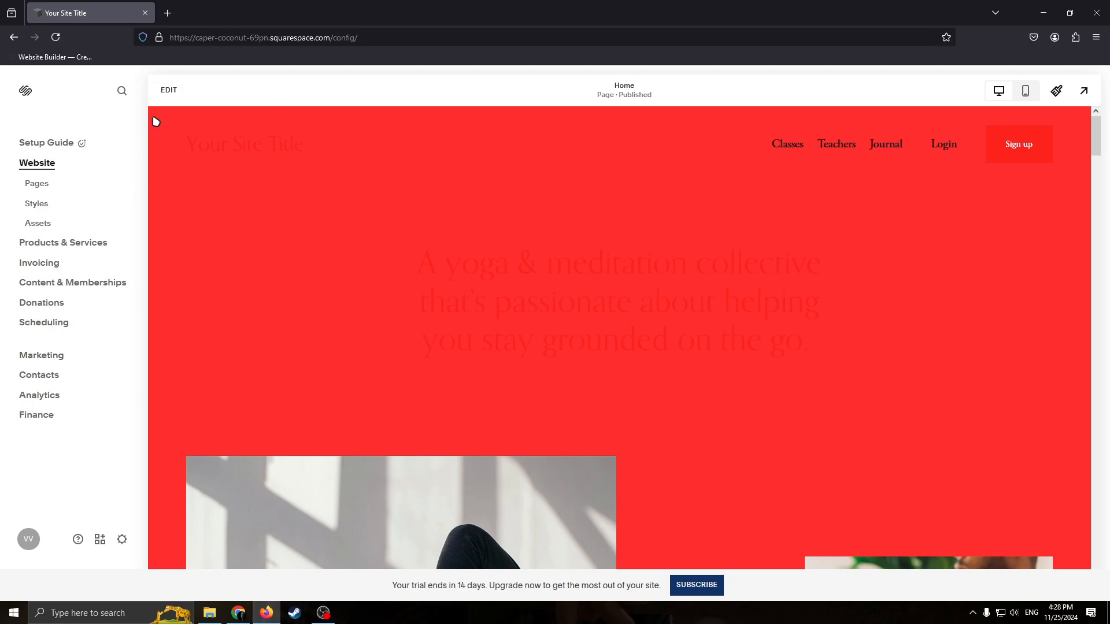
scroll(463, 254, down, 3)
scroll(176, 193, up, 3)
scroll(502, 232, down, 5)
scroll(502, 232, up, 5)
- Edit the home page's site styles and change the third palette color to near-black, HSL 2, 5, 8
click(166, 91)
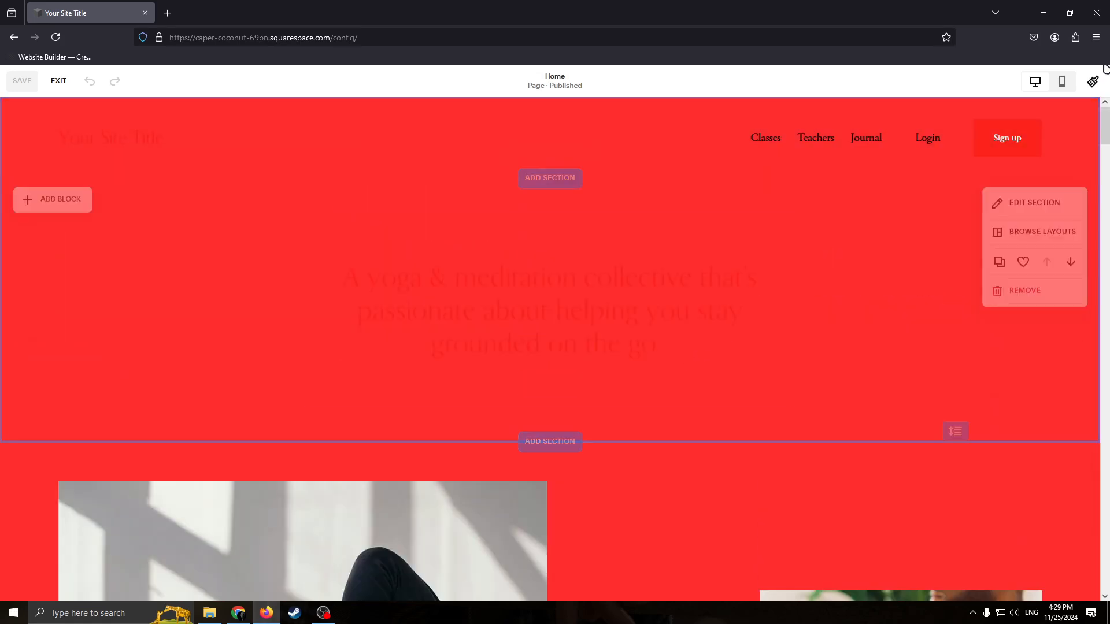
click(1092, 81)
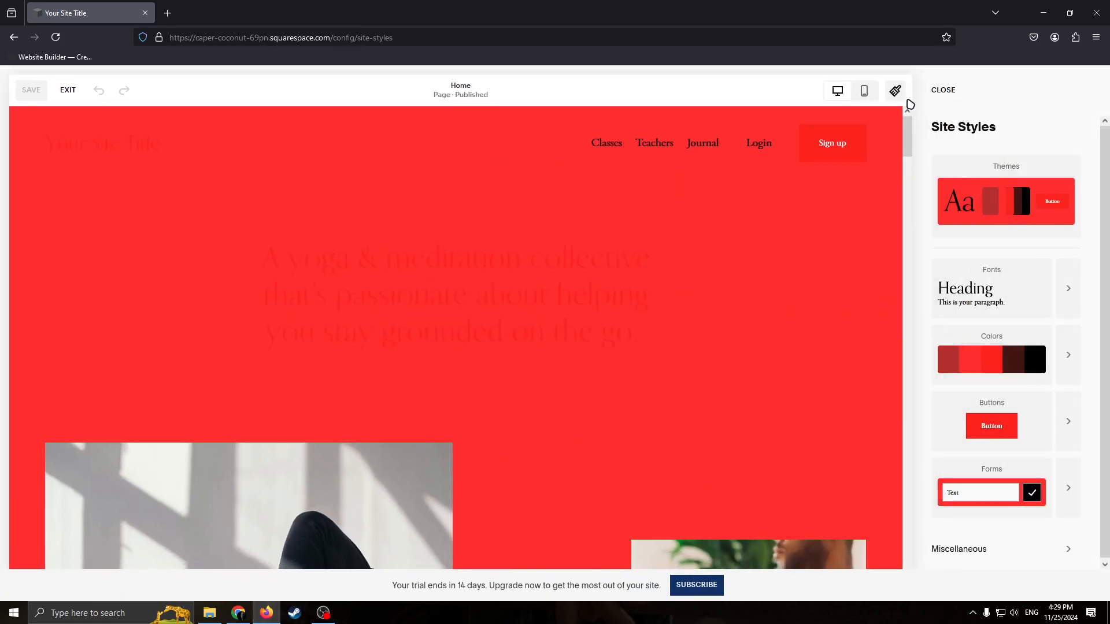
click(892, 93)
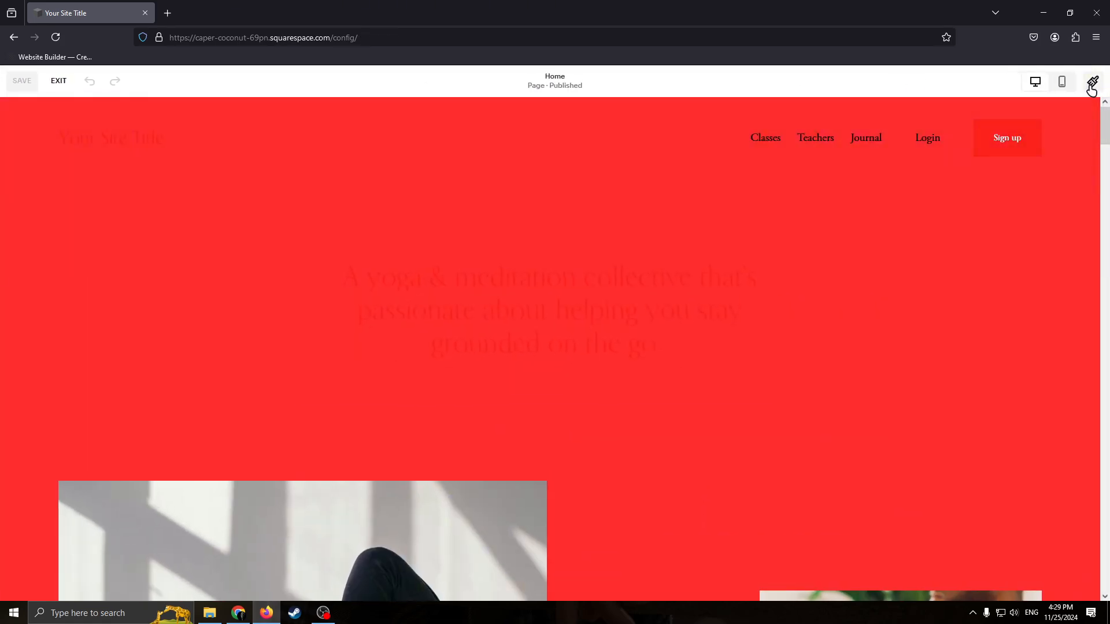
click(1091, 85)
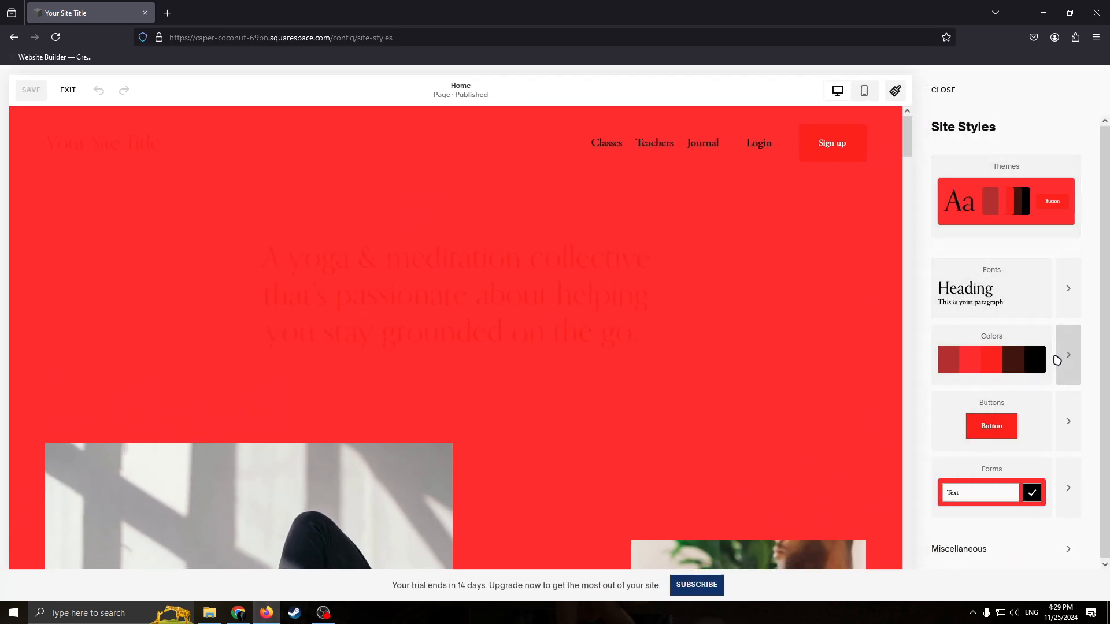
click(1066, 357)
click(983, 198)
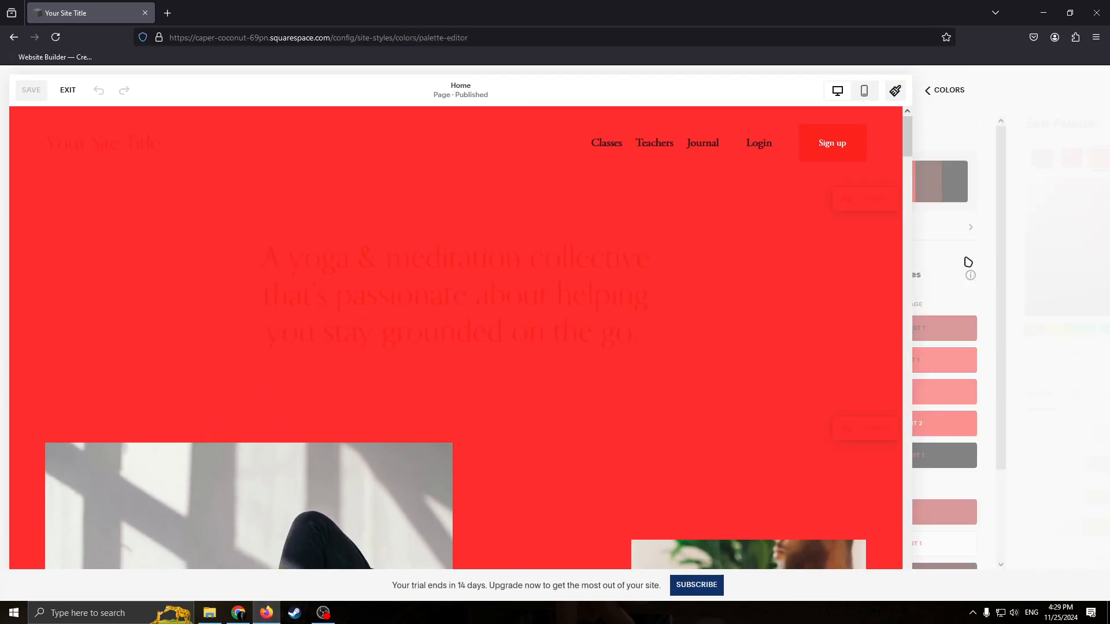
drag(1033, 237, 948, 310)
- Check the new palette on the home page, save the changes and close the site styles
scroll(501, 272, down, 5)
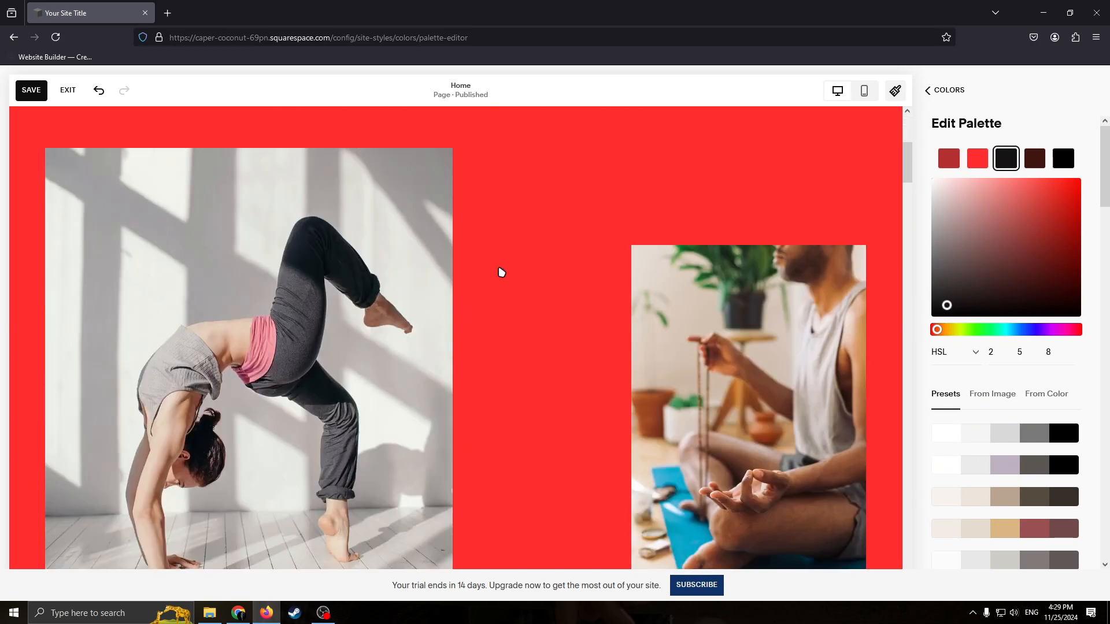
scroll(519, 260, up, 5)
scroll(441, 276, down, 3)
scroll(682, 302, up, 1)
scroll(574, 300, down, 1)
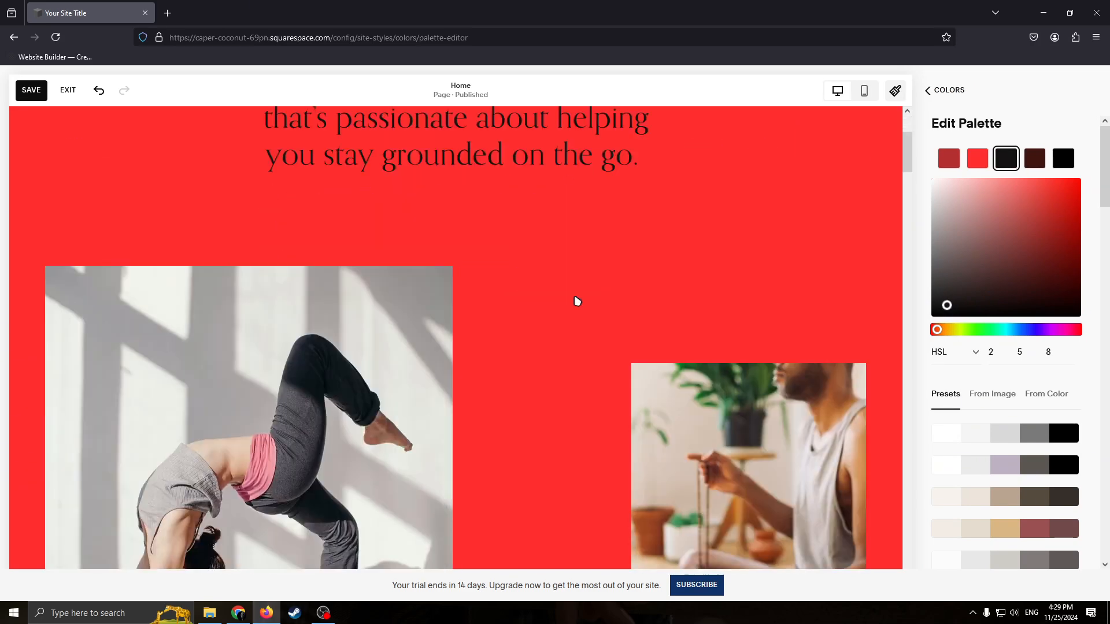
scroll(694, 277, up, 1)
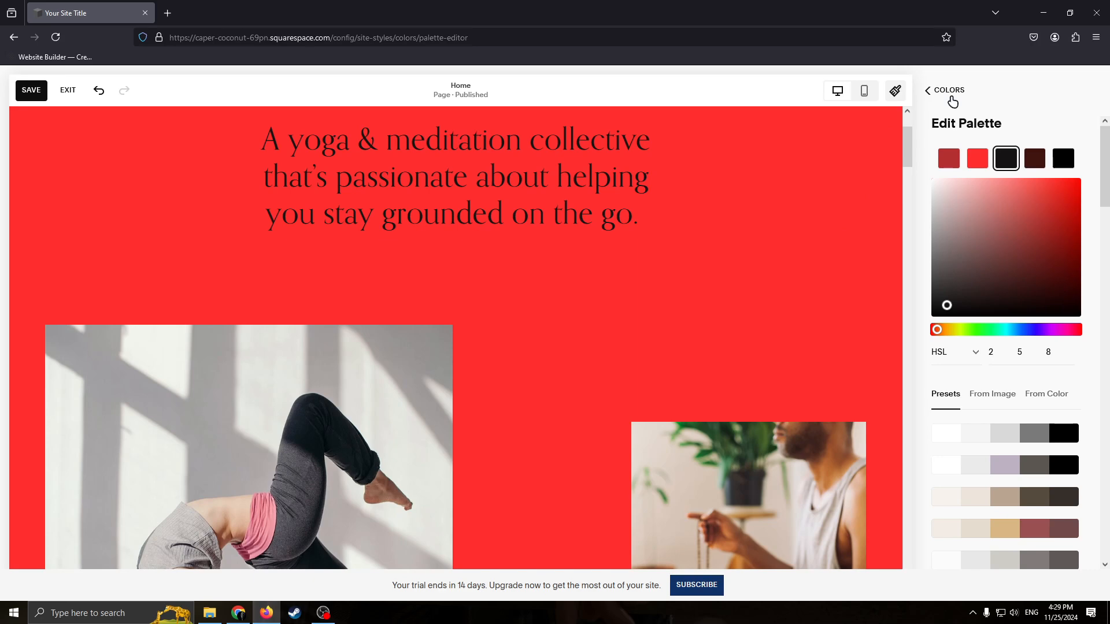
click(950, 97)
click(30, 90)
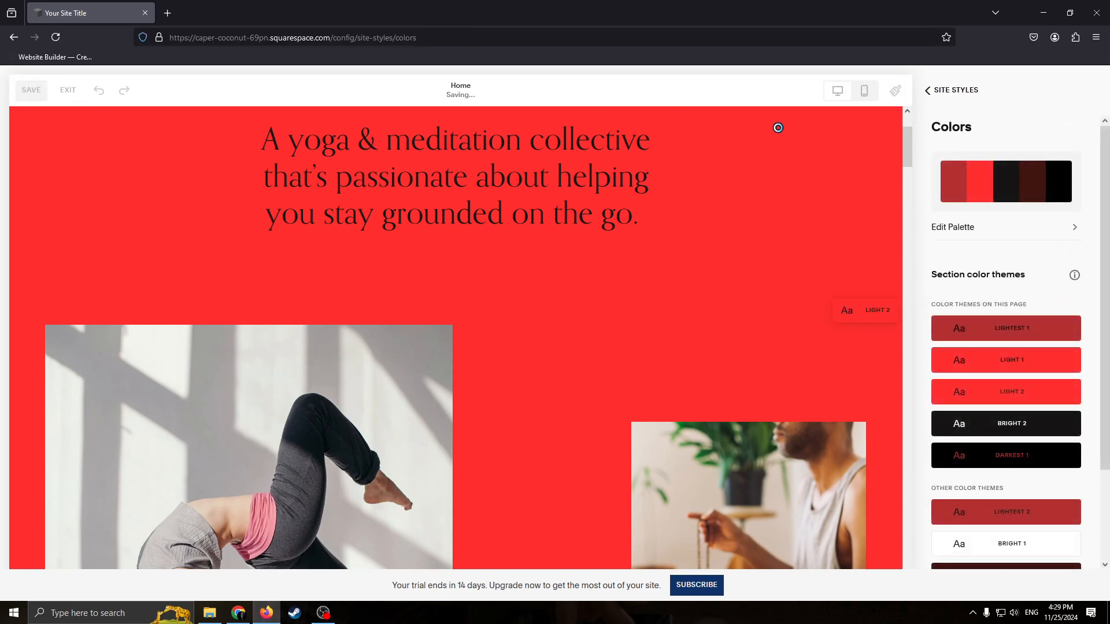
click(959, 97)
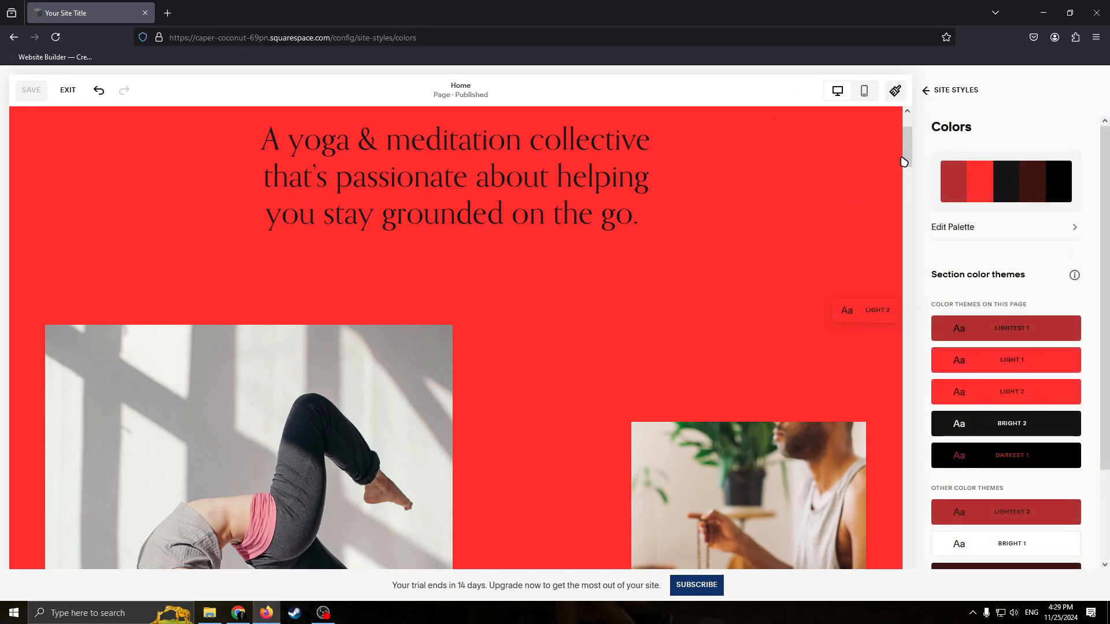
click(933, 92)
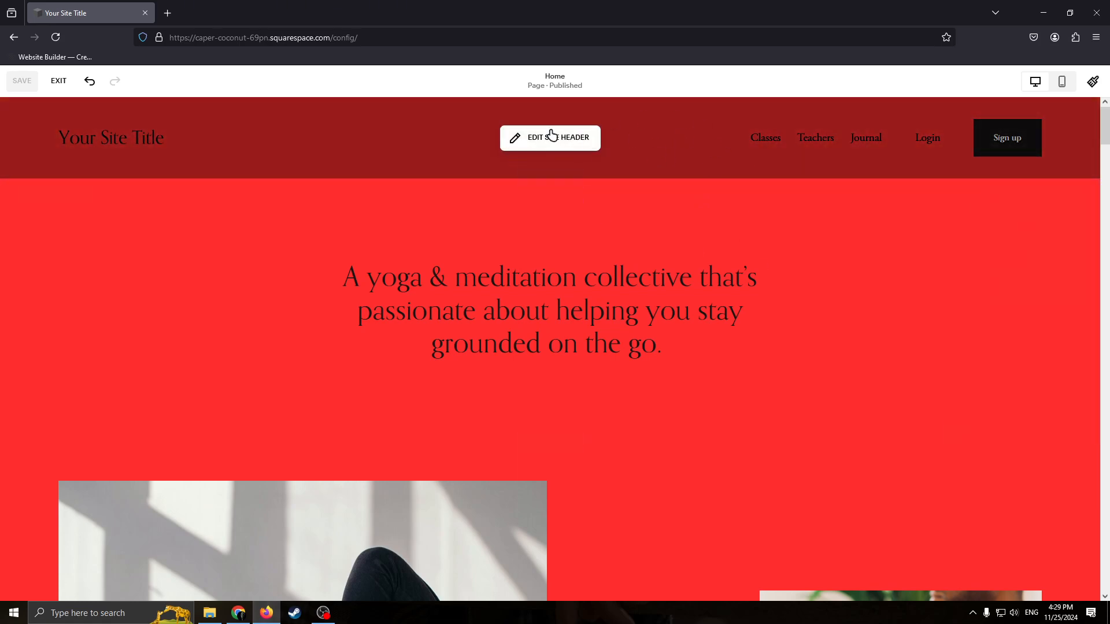
- Examine all sections of the home page in the editor, from the header down to the footer
scroll(665, 162, down, 6)
scroll(843, 243, up, 5)
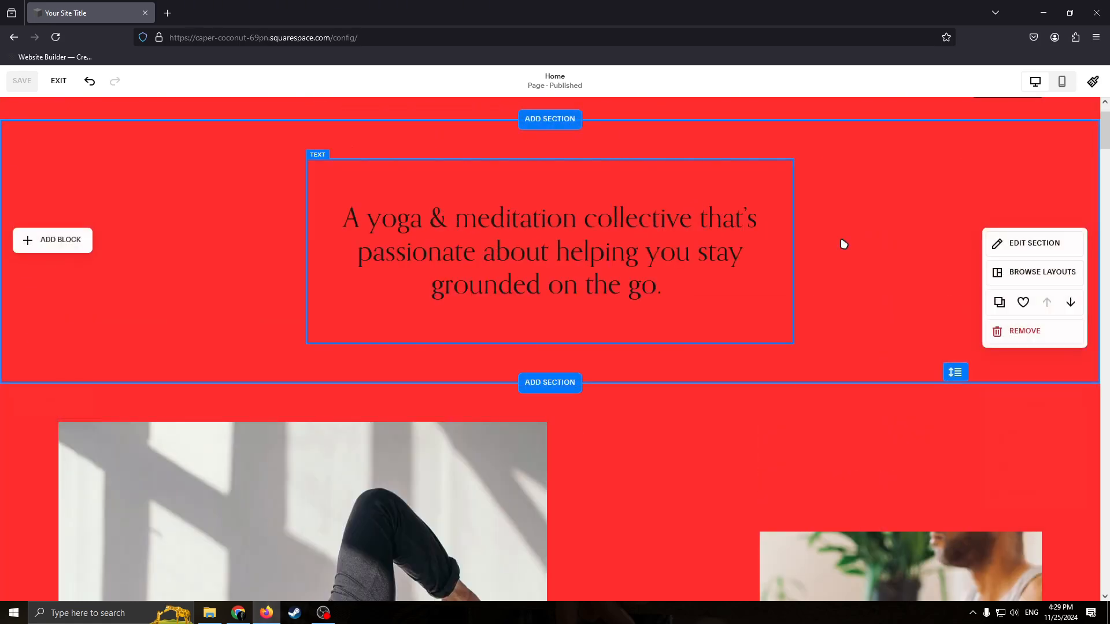
scroll(721, 247, up, 1)
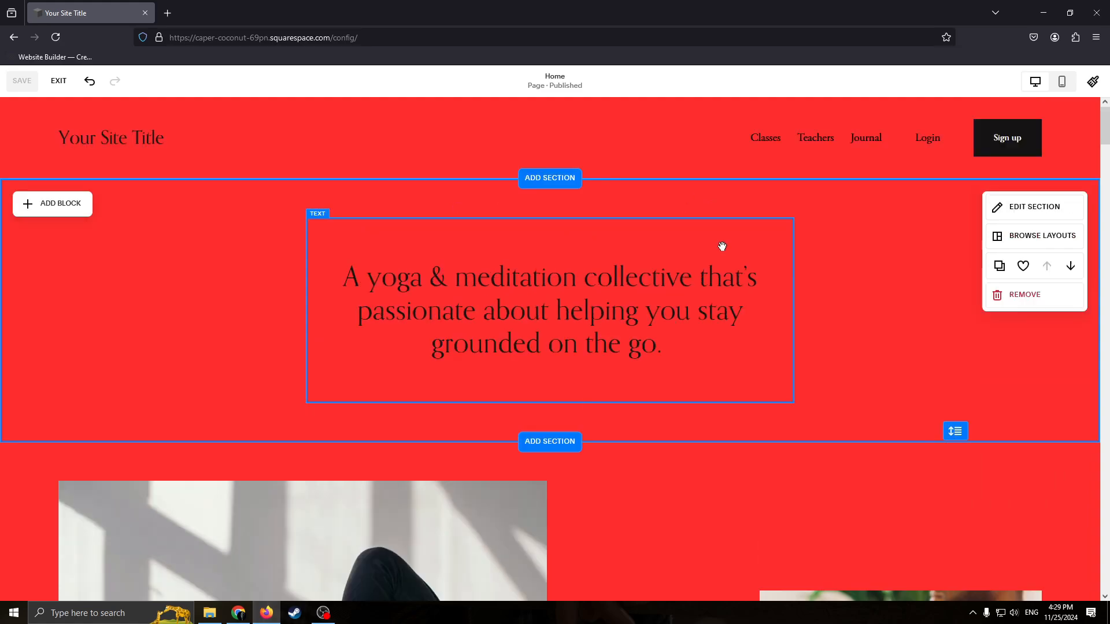
scroll(769, 281, down, 1)
scroll(751, 362, down, 5)
scroll(748, 271, down, 20)
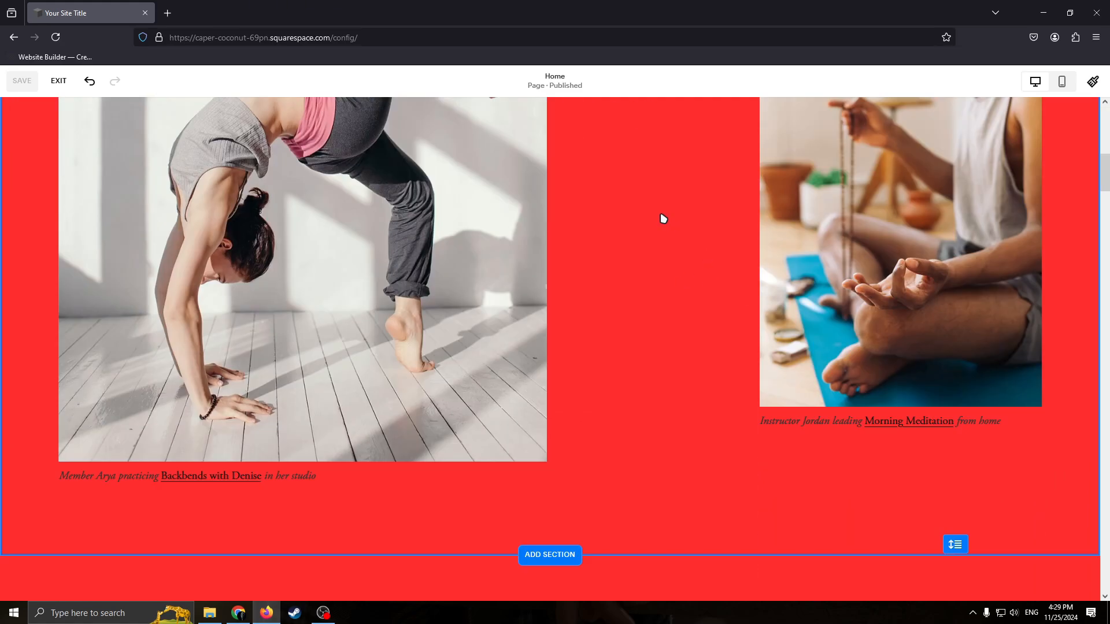
scroll(699, 322, down, 20)
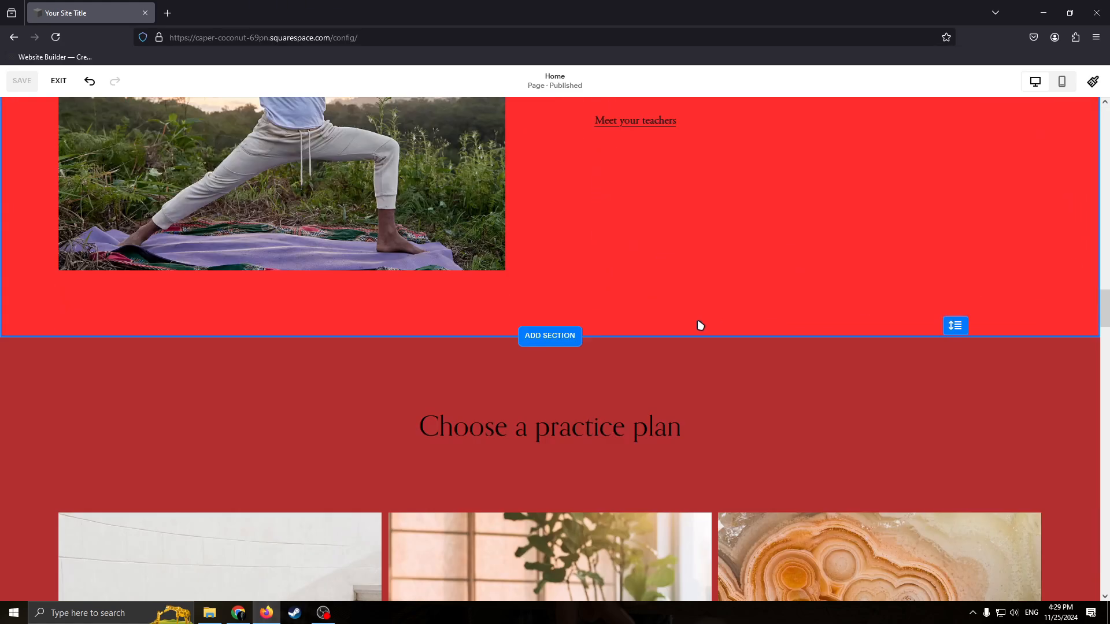
scroll(648, 358, down, 15)
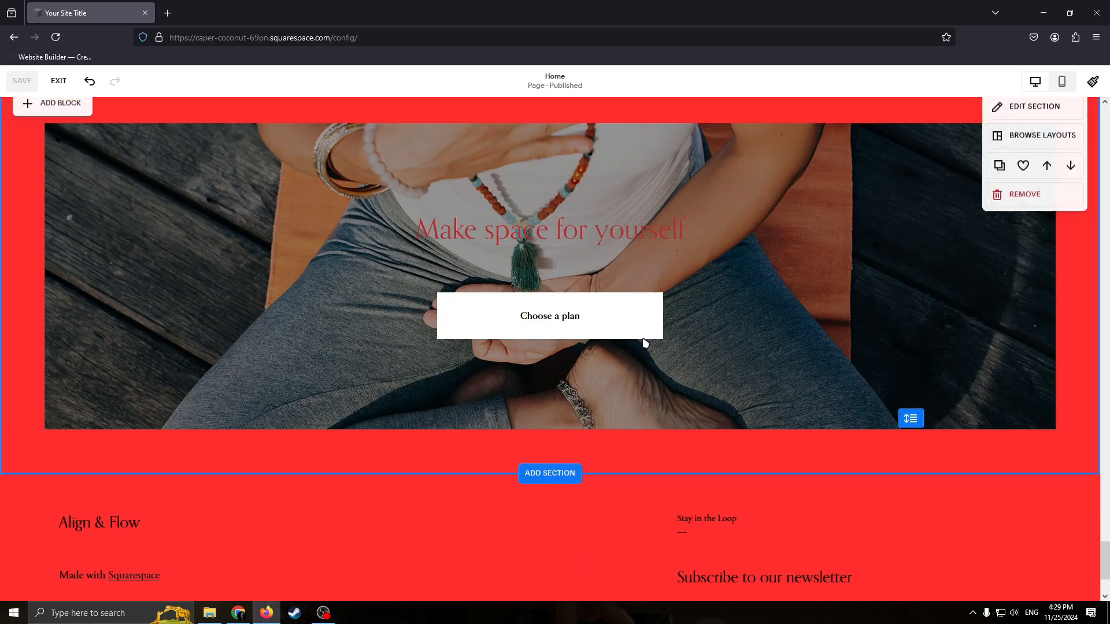
scroll(692, 422, up, 20)
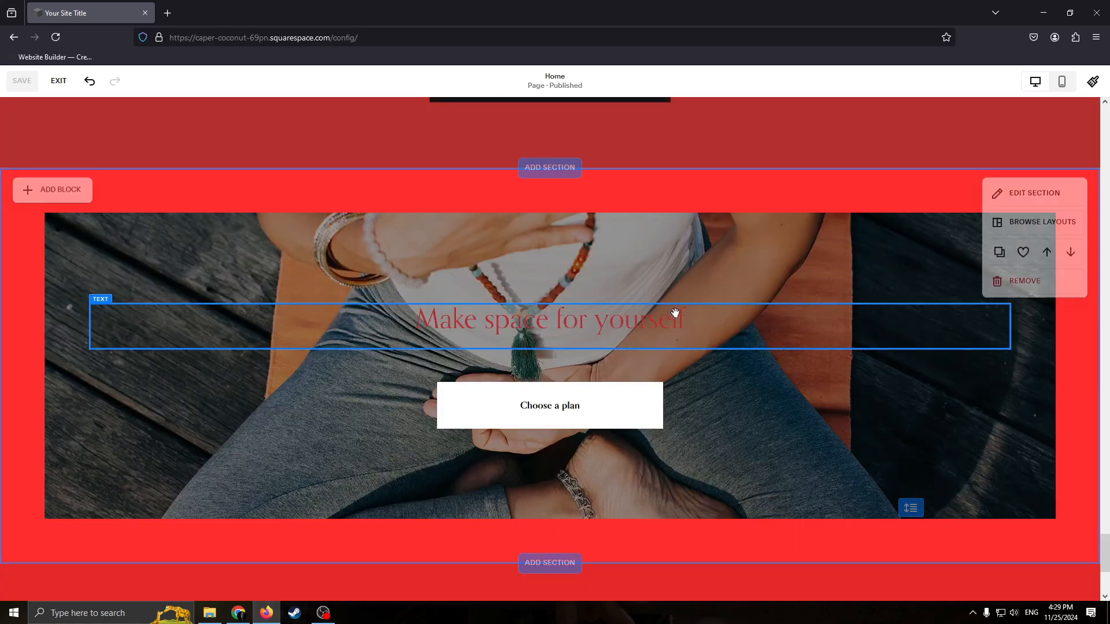
scroll(740, 359, up, 20)
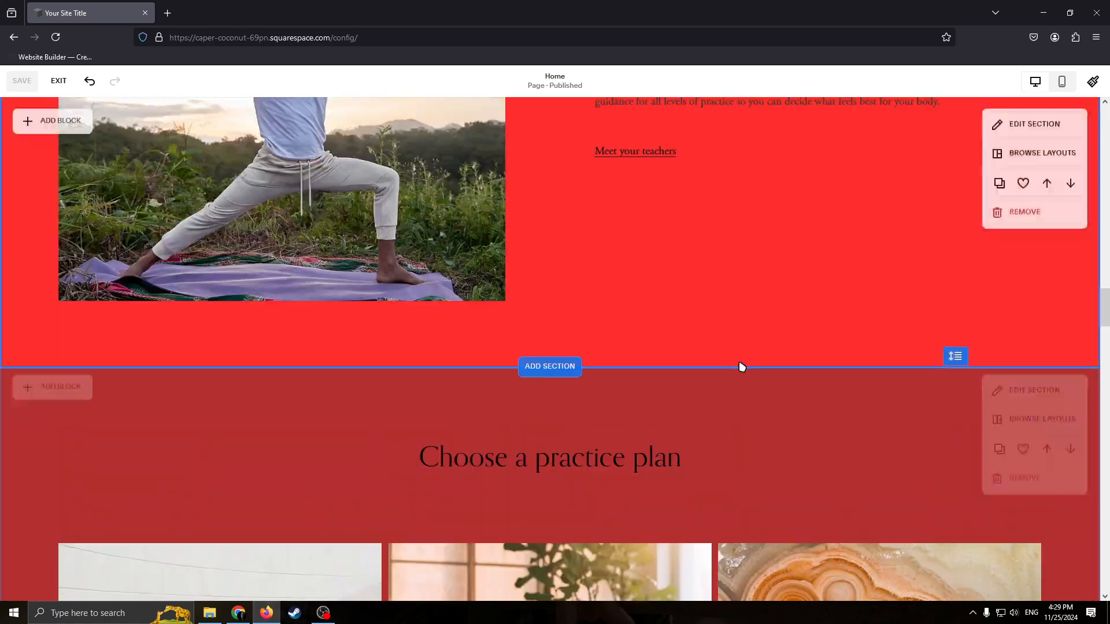
- Remove the black "Discover a practice that makes you" section from the home page
scroll(737, 292, down, 4)
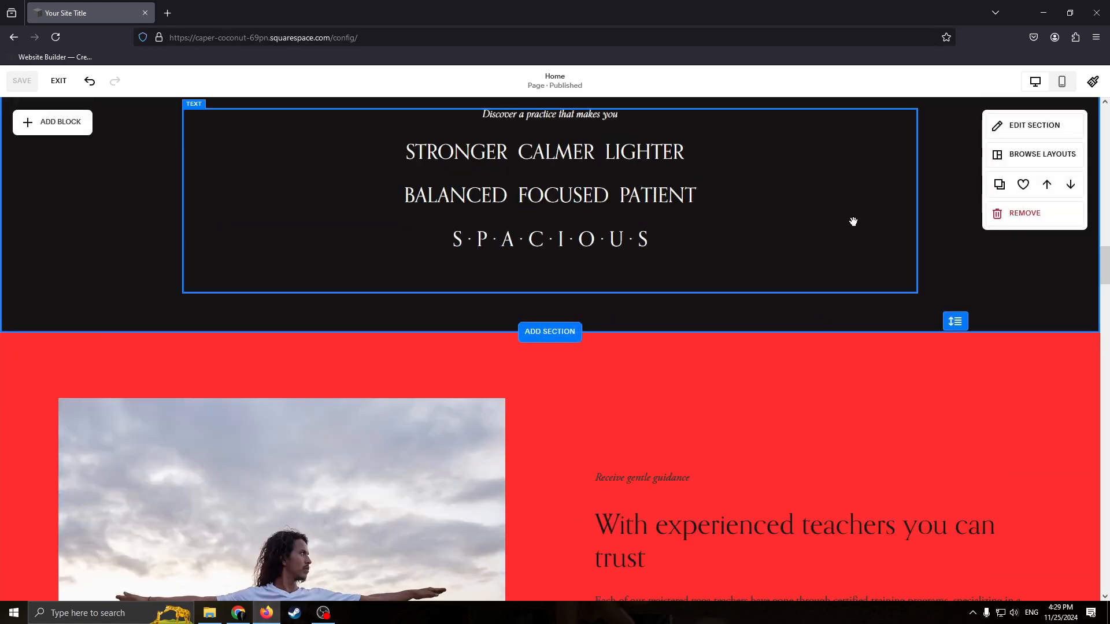
scroll(924, 298, up, 3)
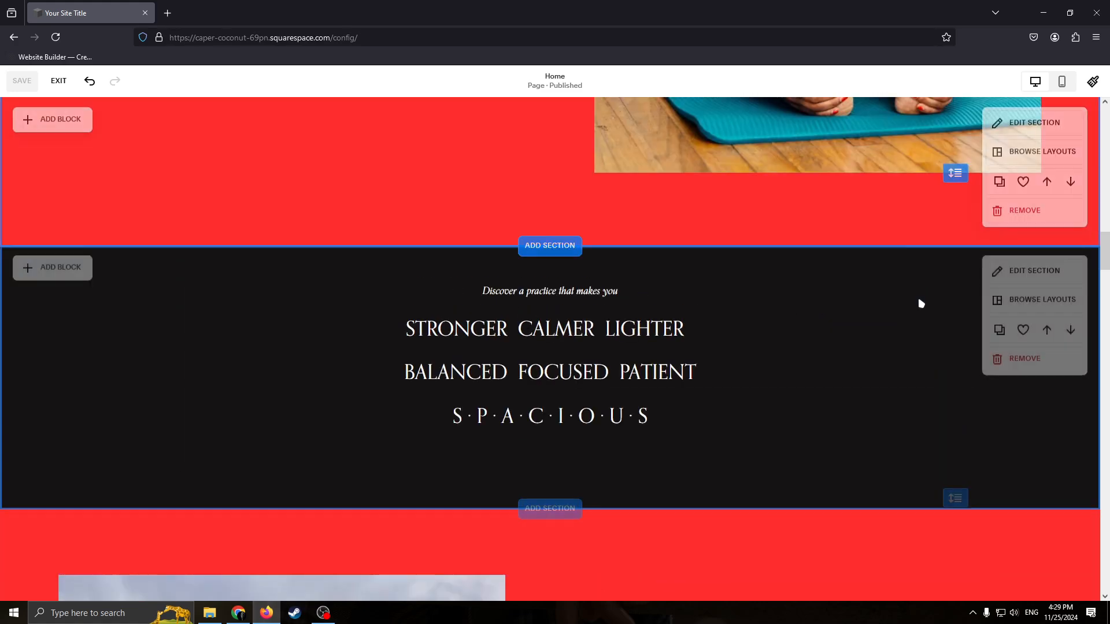
click(1023, 362)
click(617, 363)
- Examine the section categories and Intro layouts offered for a new home page section, and close the selection without adding one
scroll(635, 277, up, 10)
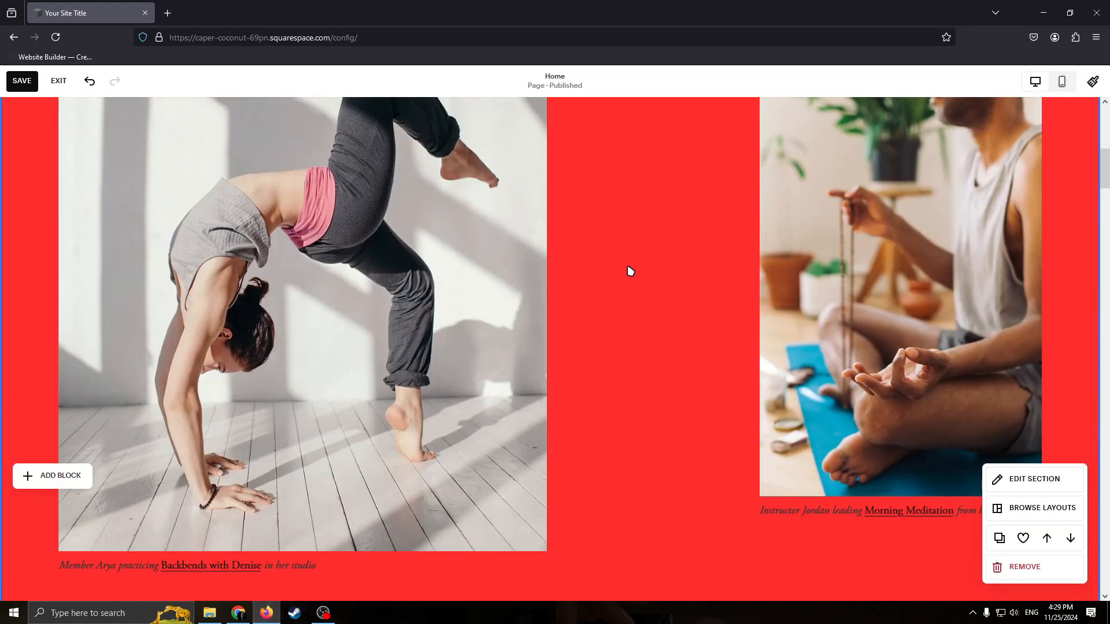
scroll(607, 260, down, 5)
click(558, 232)
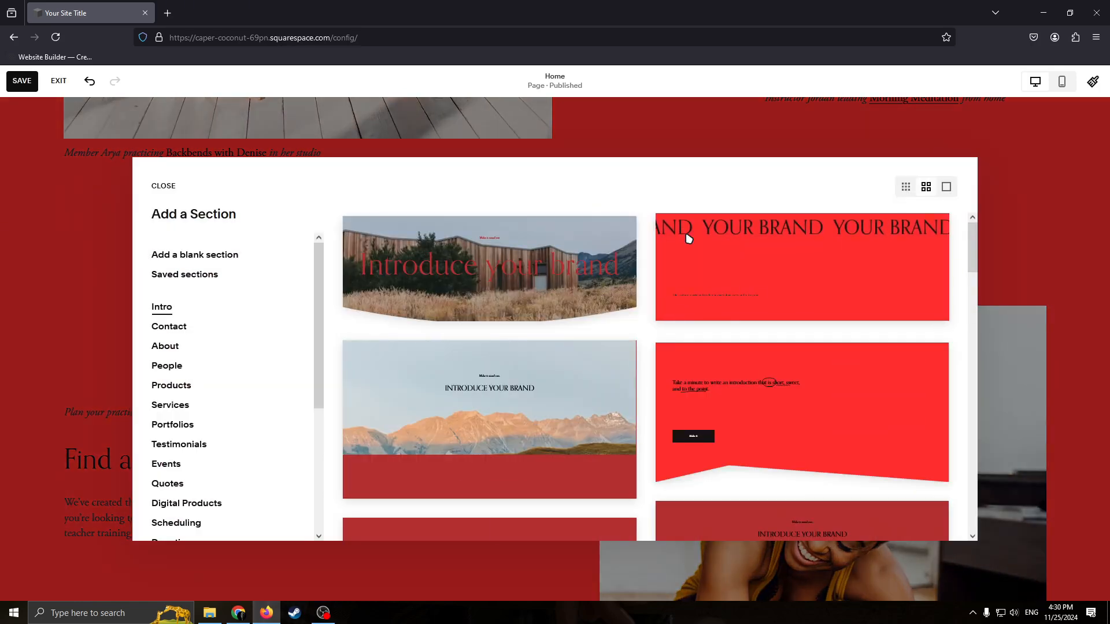
scroll(498, 303, down, 3)
scroll(186, 292, down, 2)
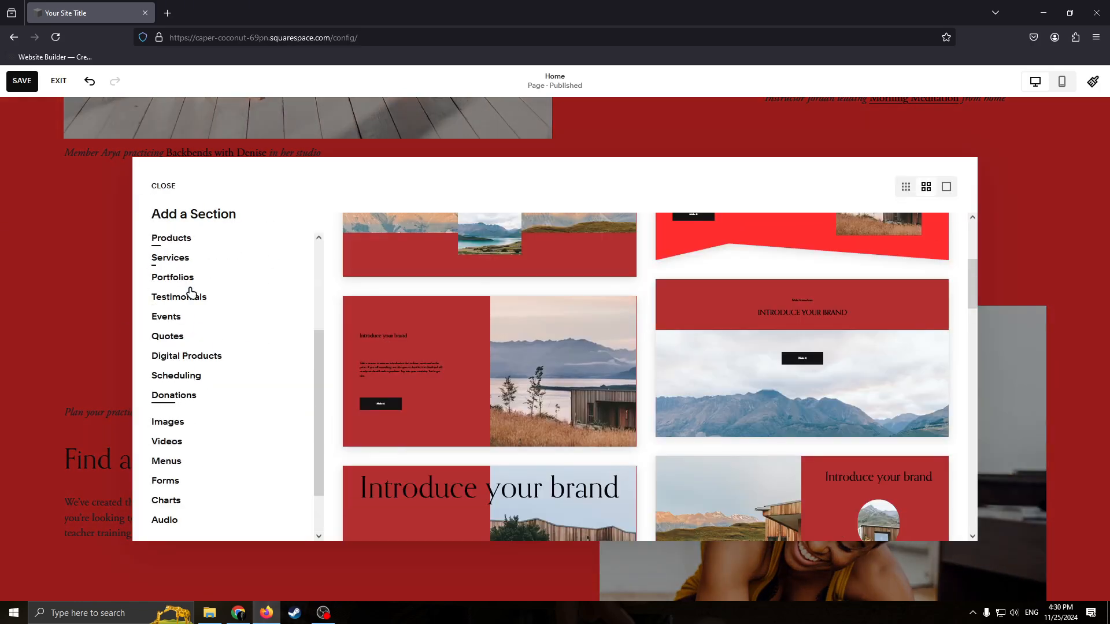
scroll(148, 351, up, 3)
scroll(186, 350, down, 4)
scroll(181, 267, up, 4)
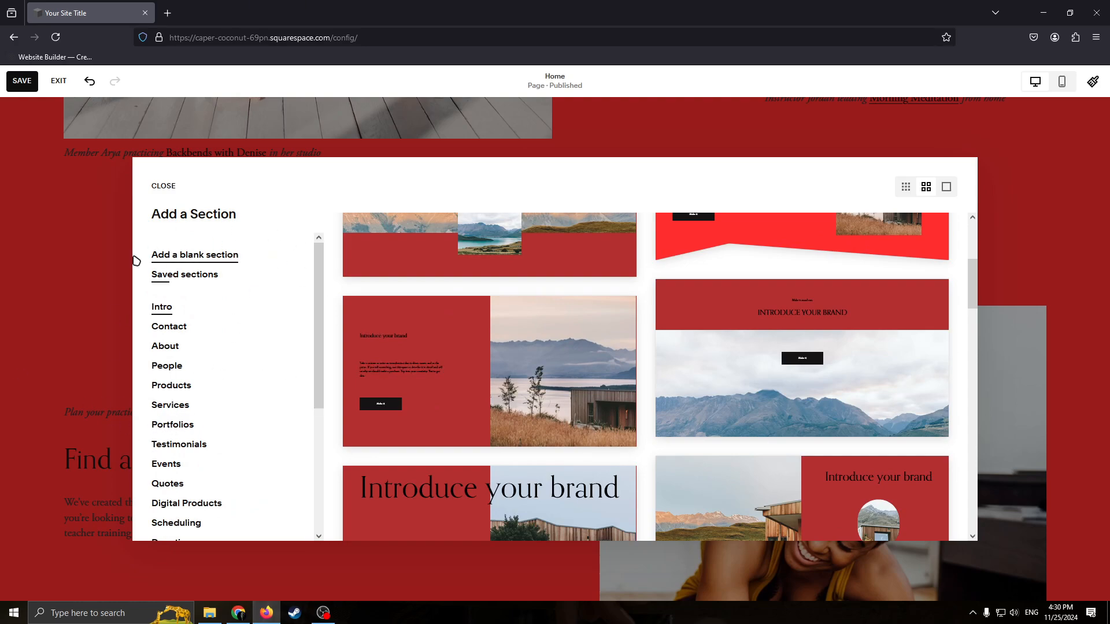
click(160, 188)
scroll(542, 214, up, 10)
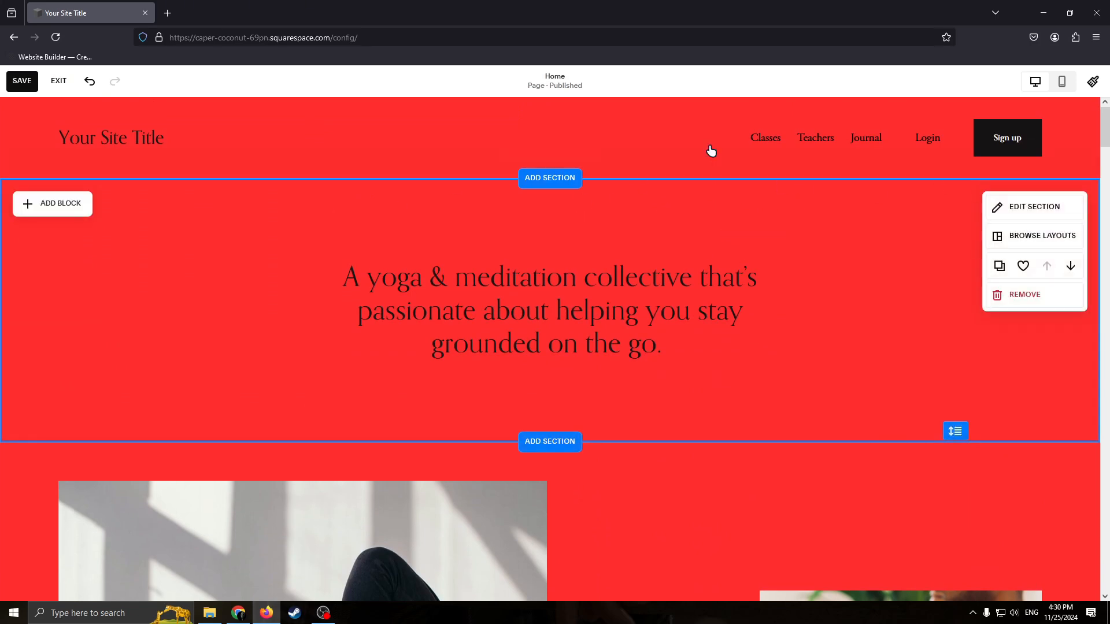
- Edit the home page's first section, look through its design and background options, and apply the Bright 2 color theme
click(1014, 212)
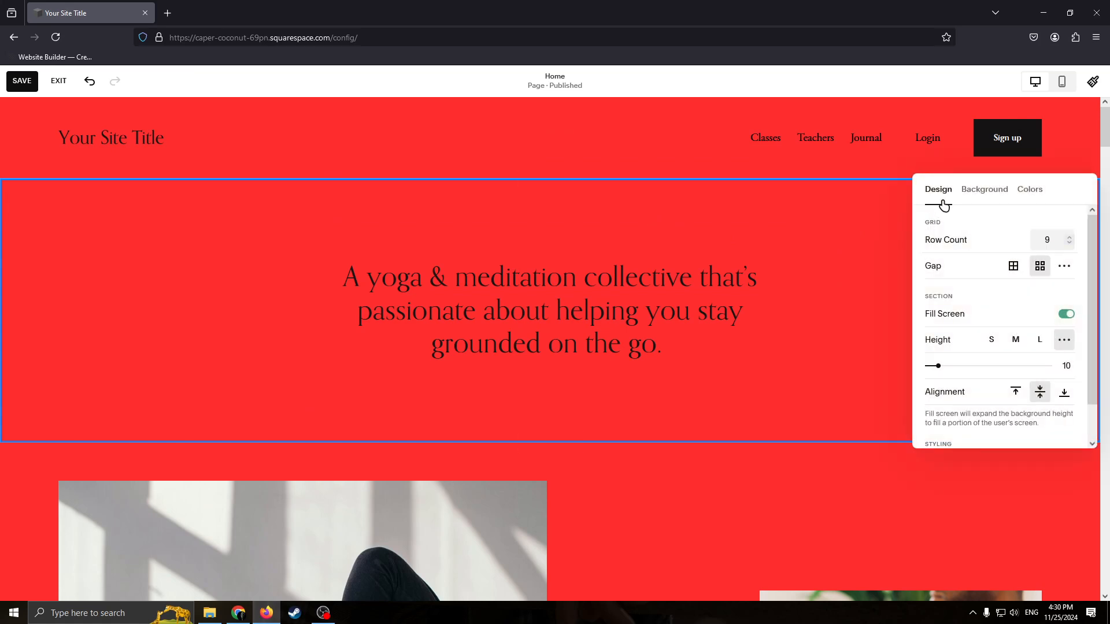
click(989, 198)
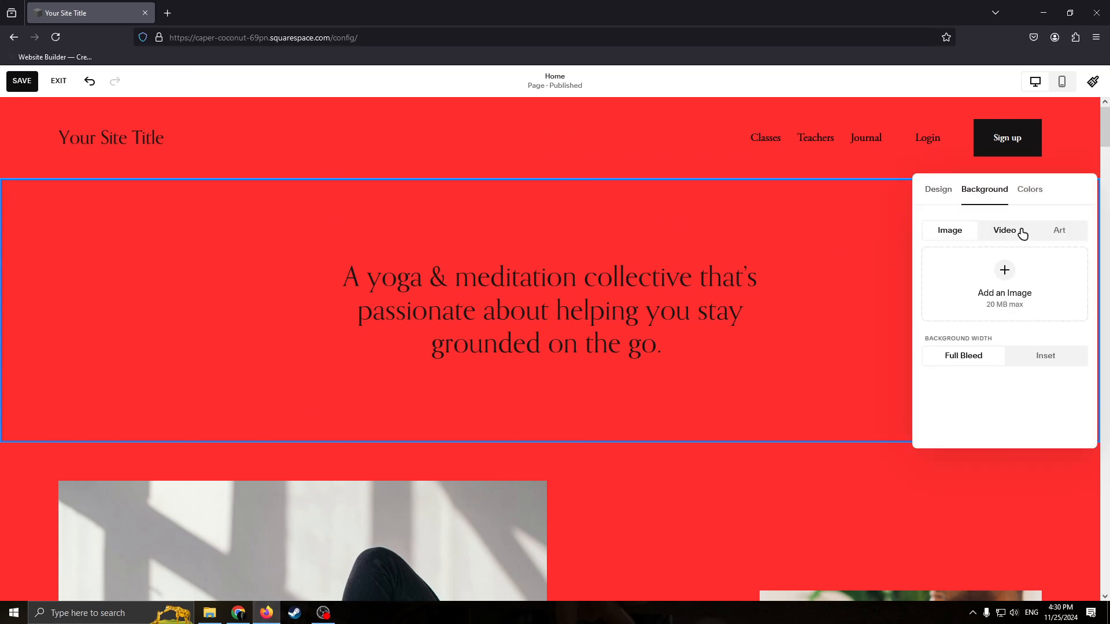
click(949, 192)
click(1032, 194)
scroll(1015, 276, down, 3)
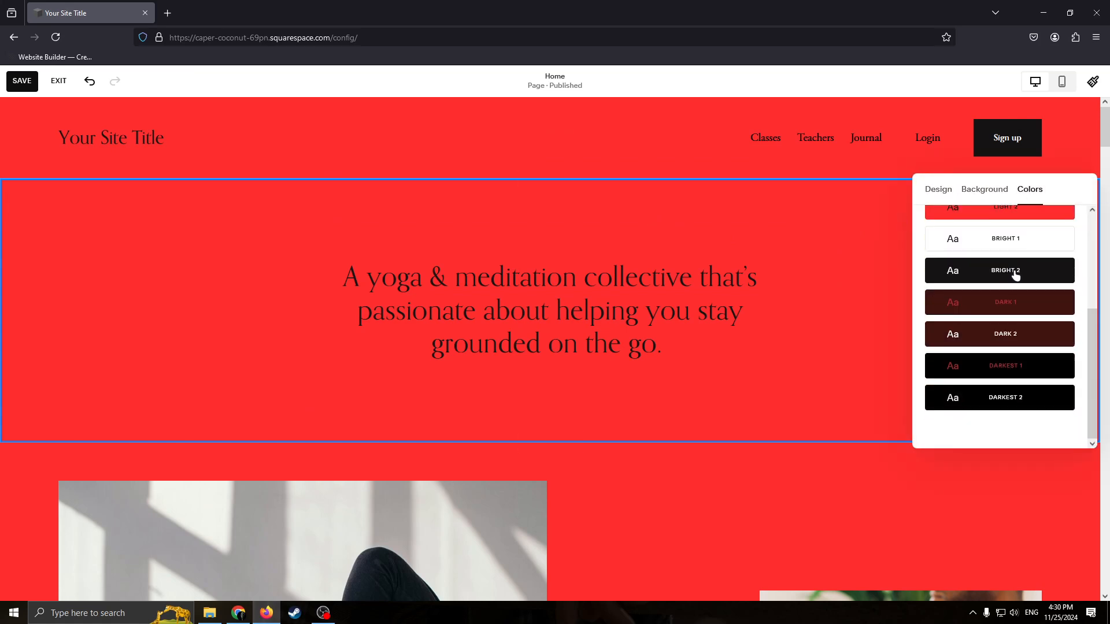
click(1015, 250)
click(995, 276)
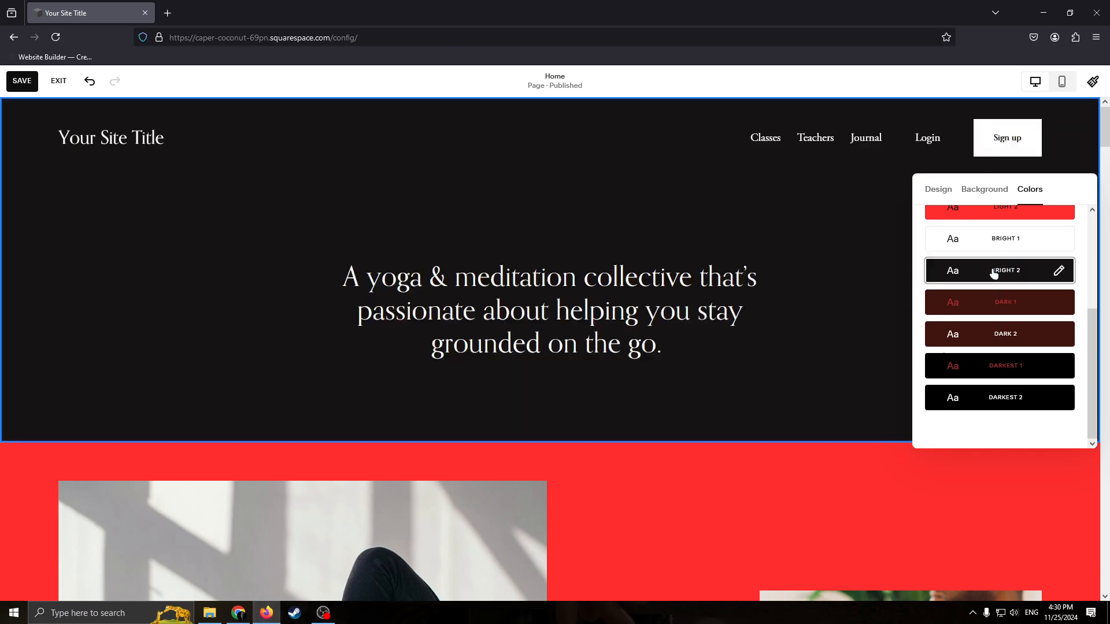
- Set the first section's height to 27, and switch its Fill Screen option off and on again to use height S
click(940, 192)
scroll(970, 285, down, 1)
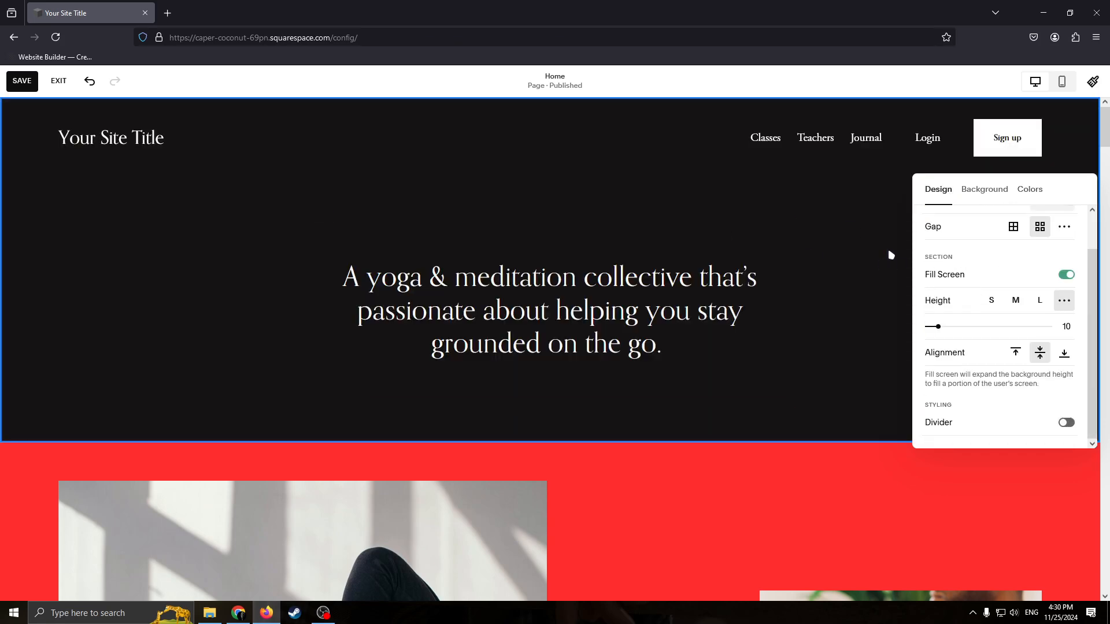
mouse_move(942, 328)
mouse_down()
mouse_move(1003, 327)
mouse_move(959, 327)
mouse_up()
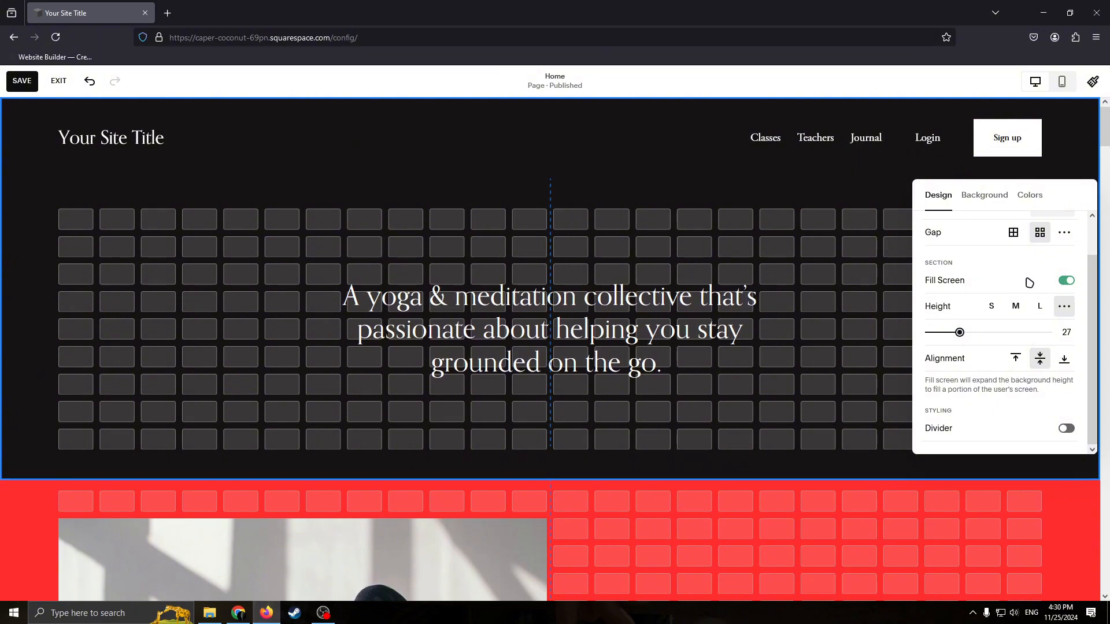
click(1067, 277)
click(1074, 321)
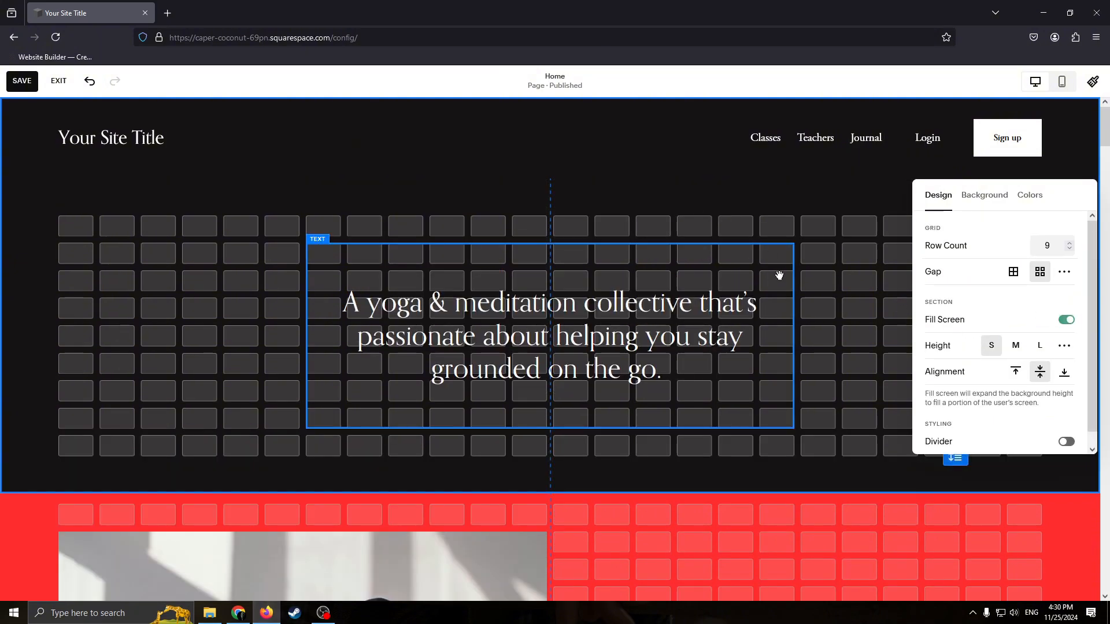
- Open the first section's yoga and meditation text for editing, shift its block up and left, and enlarge it
click(776, 275)
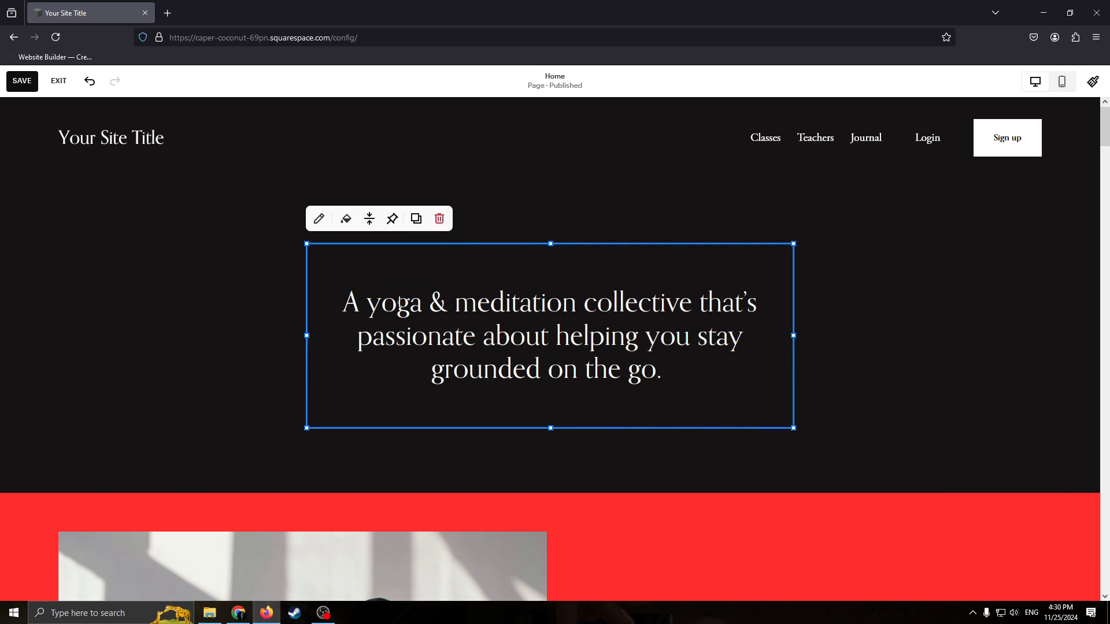
click(317, 219)
drag(377, 278, 800, 313)
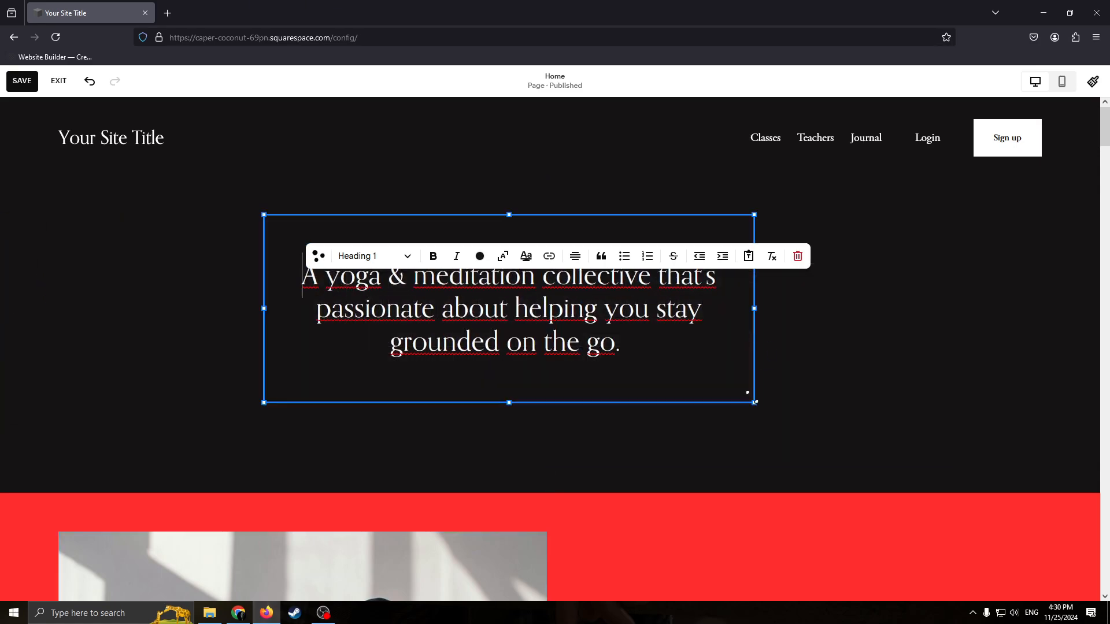
drag(754, 397, 870, 426)
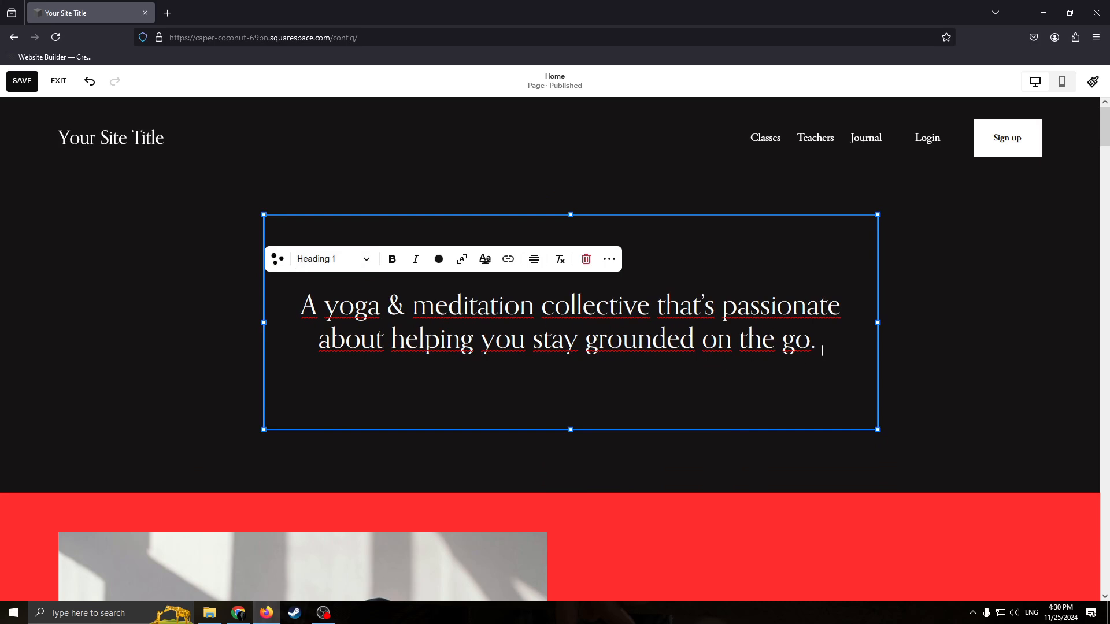
- Replace the first section's text with "Welcome to my site" and scale it to fill the block's width
drag(823, 350, 788, 347)
triple_click(790, 347)
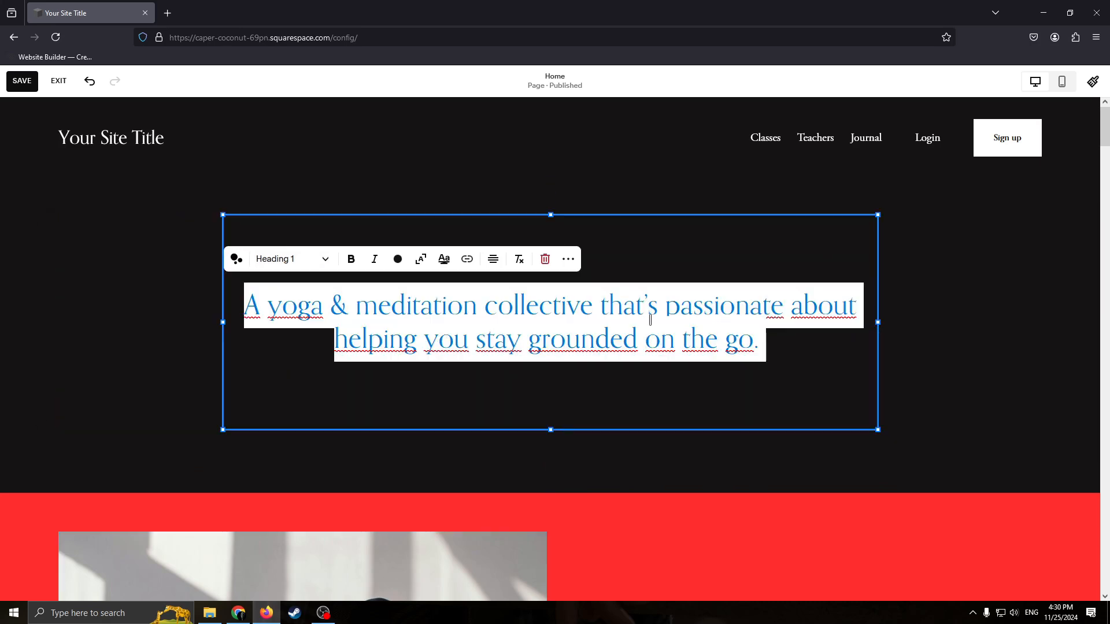
key(BackSpace)
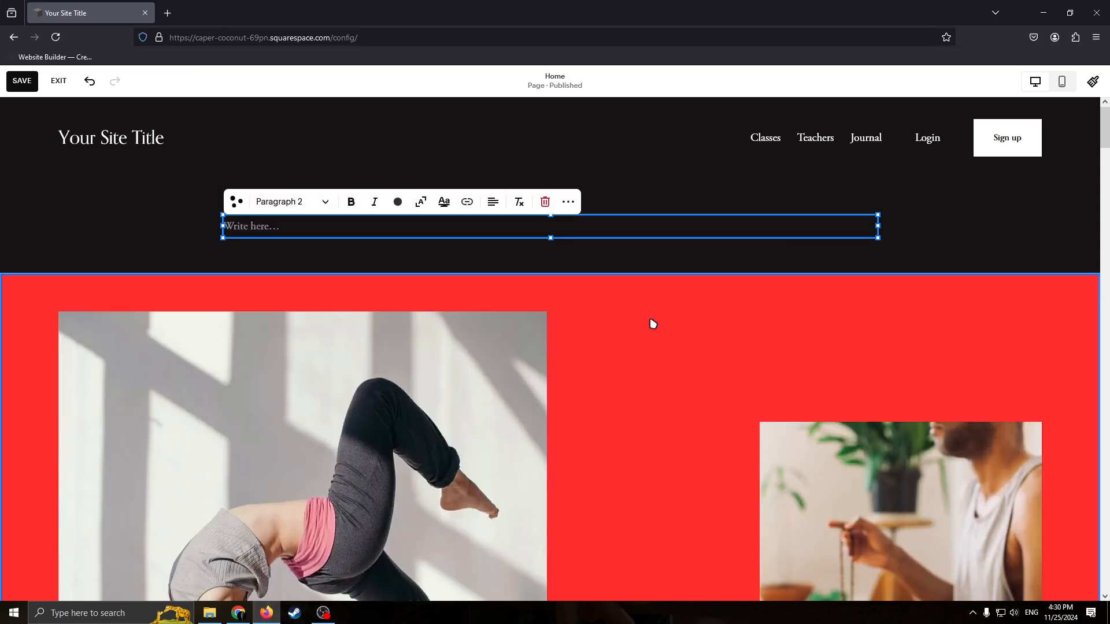
text(Welcome to my site)
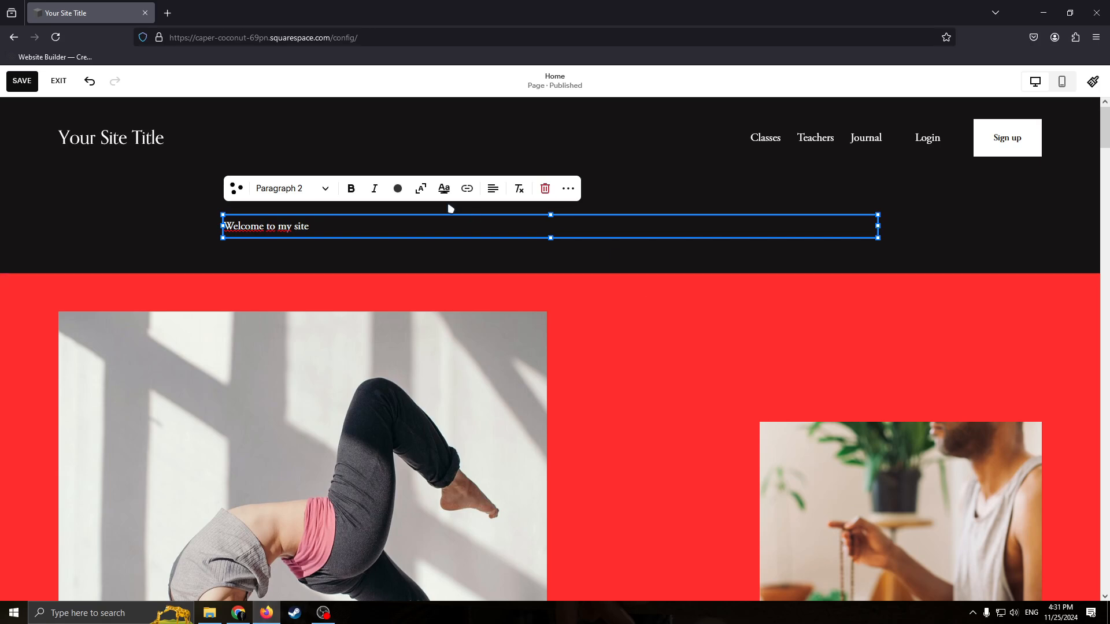
click(423, 189)
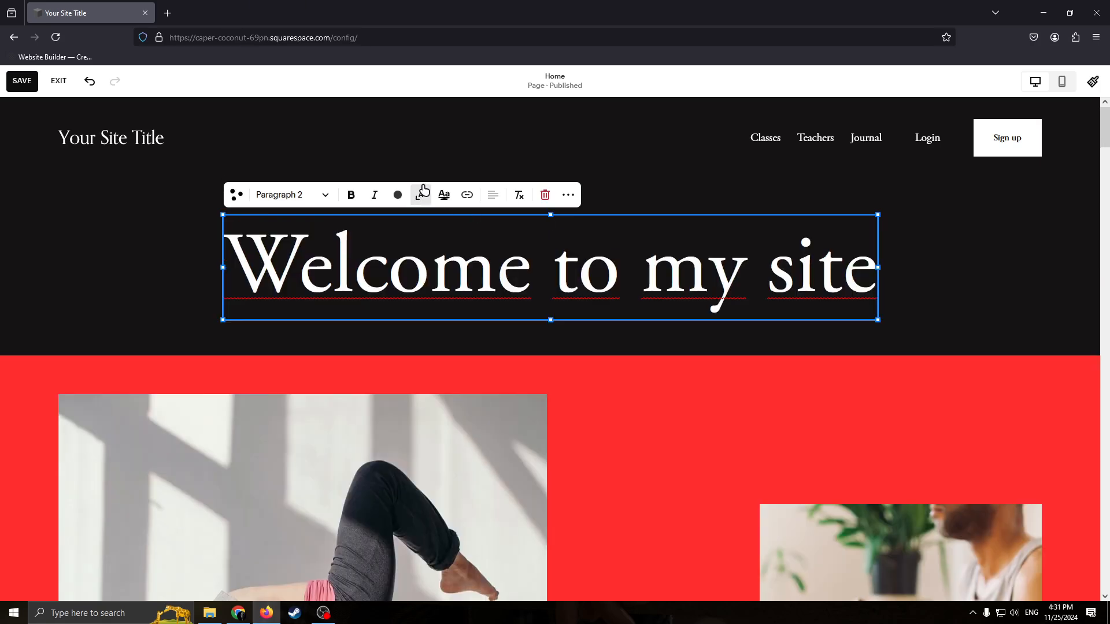
click(1018, 294)
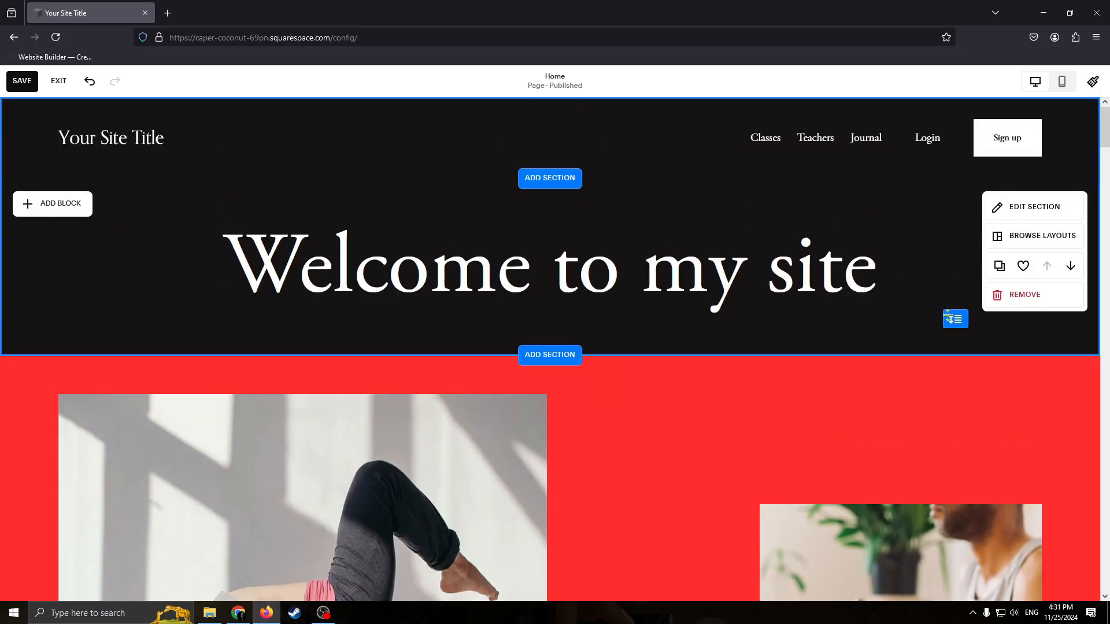
- Extend the lower edge of the welcome section to leave empty space below the heading, and check the result
drag(994, 355, 924, 549)
scroll(907, 333, down, 5)
scroll(908, 347, up, 5)
scroll(649, 354, down, 3)
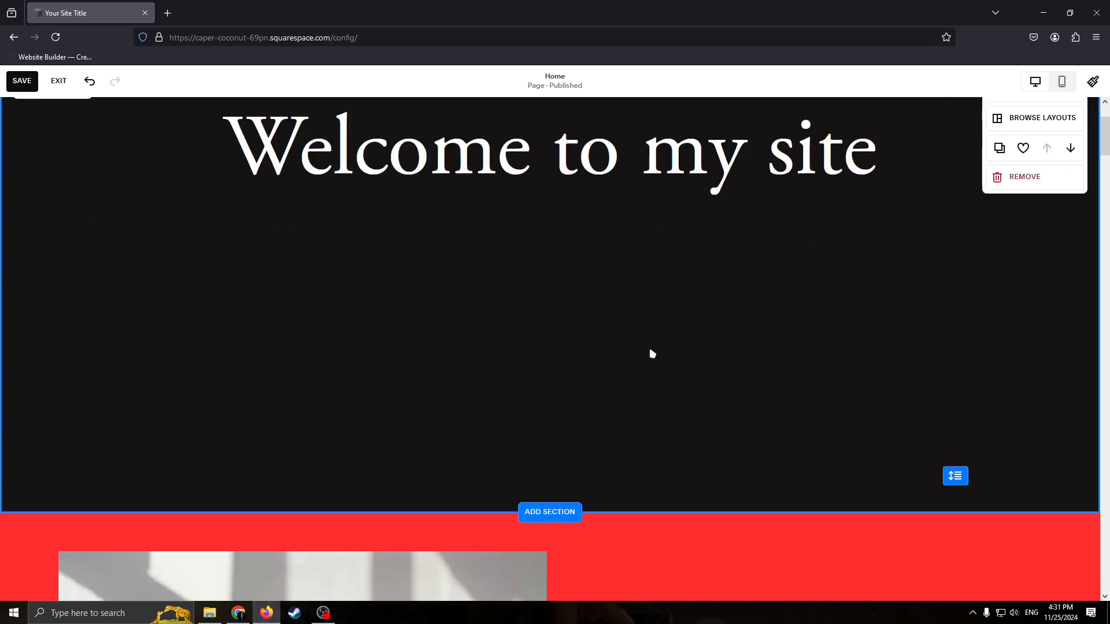
scroll(770, 372, up, 3)
scroll(931, 442, down, 3)
scroll(931, 442, up, 3)
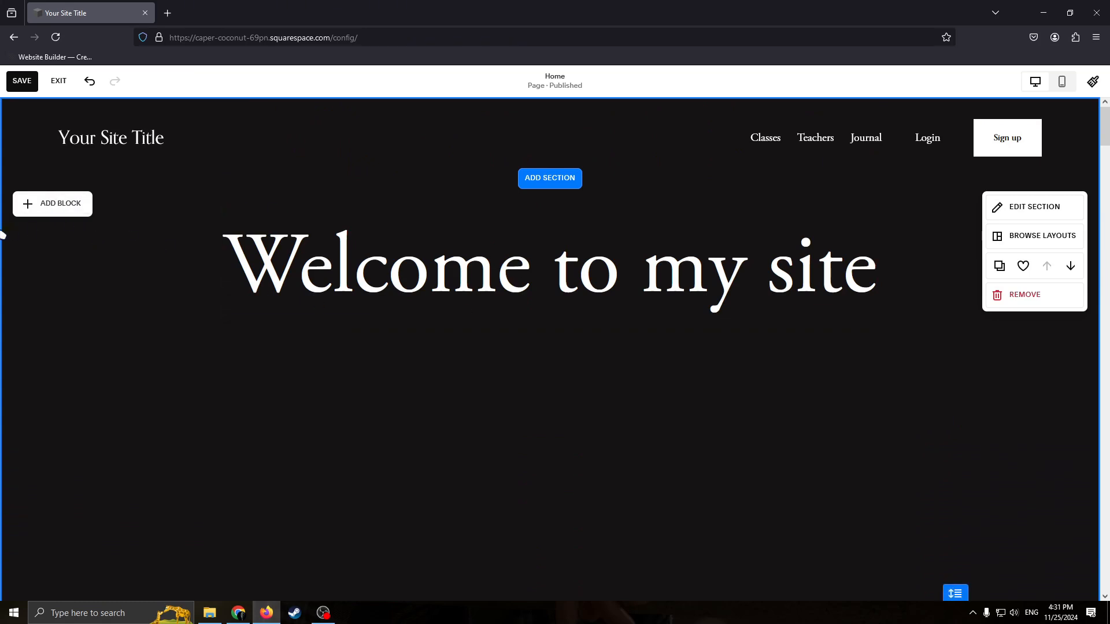
- Add an image block to the welcome section and place it centered below the heading
click(35, 206)
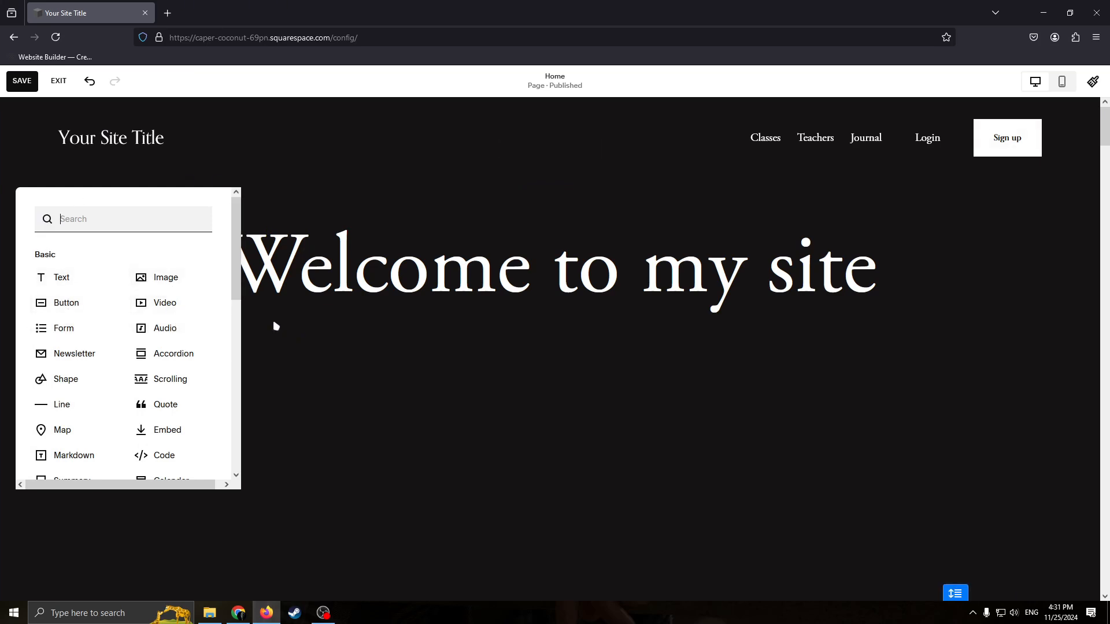
scroll(189, 374, down, 3)
scroll(174, 448, up, 3)
click(184, 284)
drag(193, 310, 571, 445)
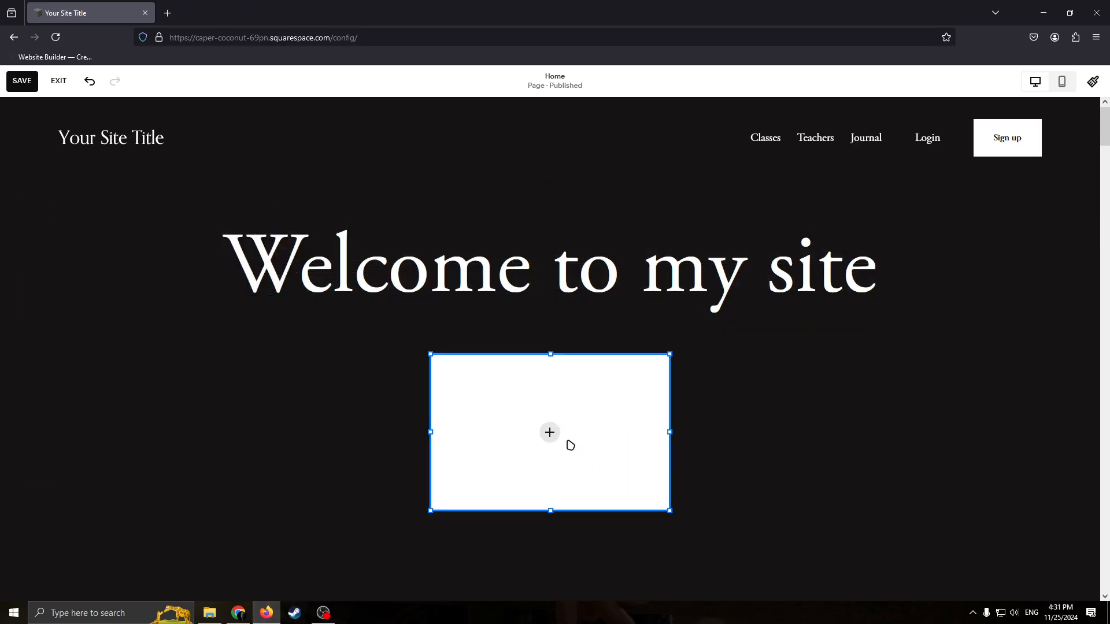
- Enlarge the empty image block on both sides, keeping it centered below the welcome heading
scroll(694, 358, down, 4)
scroll(521, 370, up, 2)
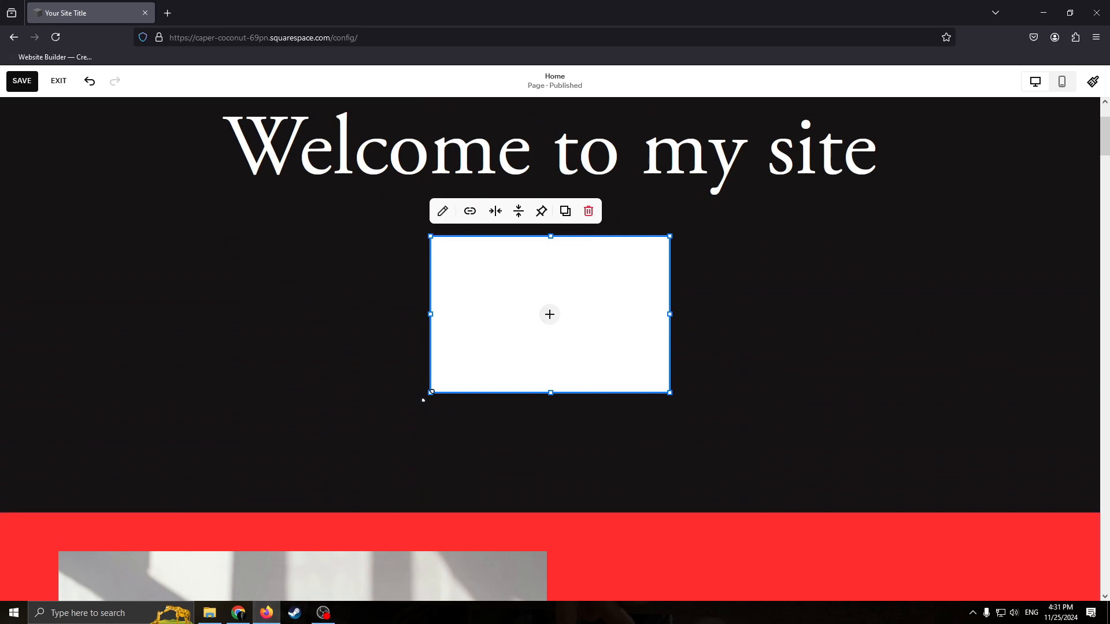
drag(431, 392, 389, 476)
drag(669, 236, 754, 209)
drag(514, 298, 500, 298)
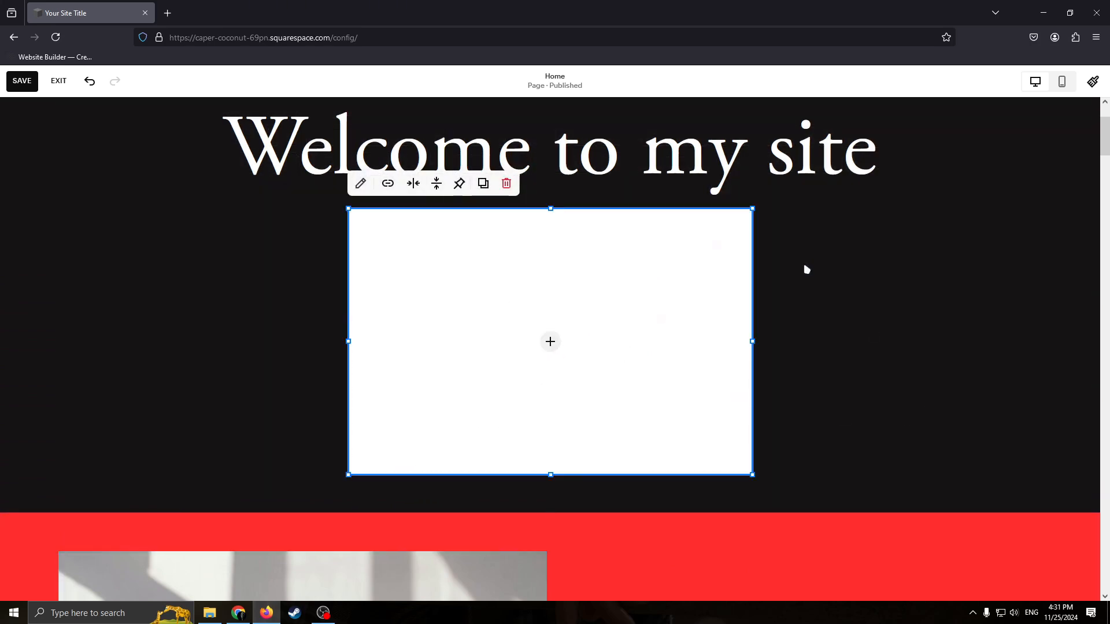
click(807, 269)
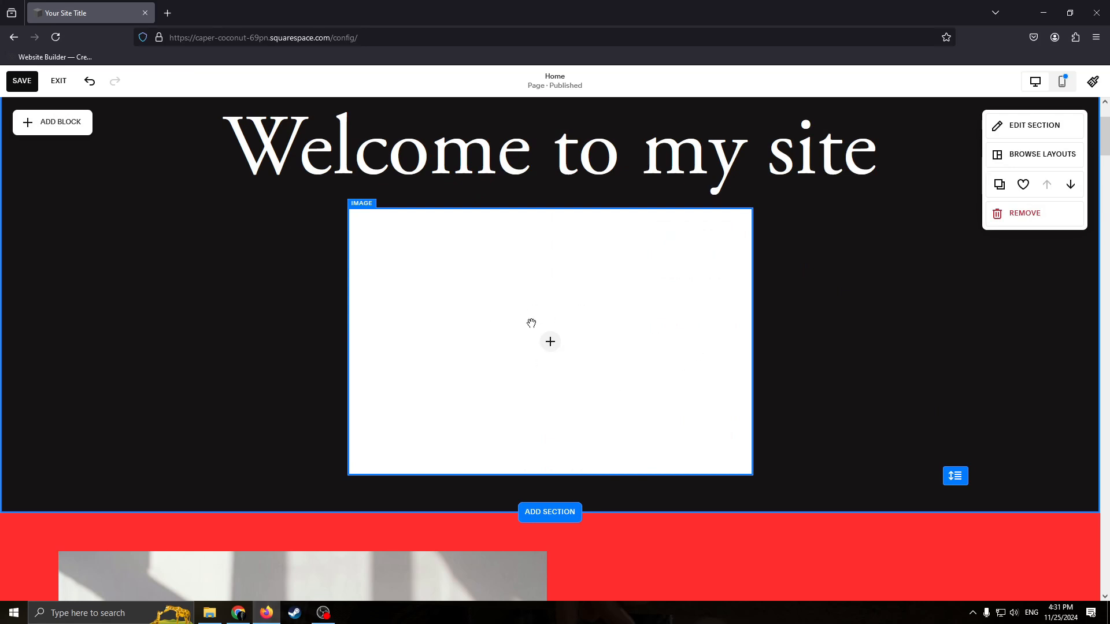
- Search the free stock images for "Membership" and insert the photo of three young men sitting together into the image block
click(552, 343)
click(550, 341)
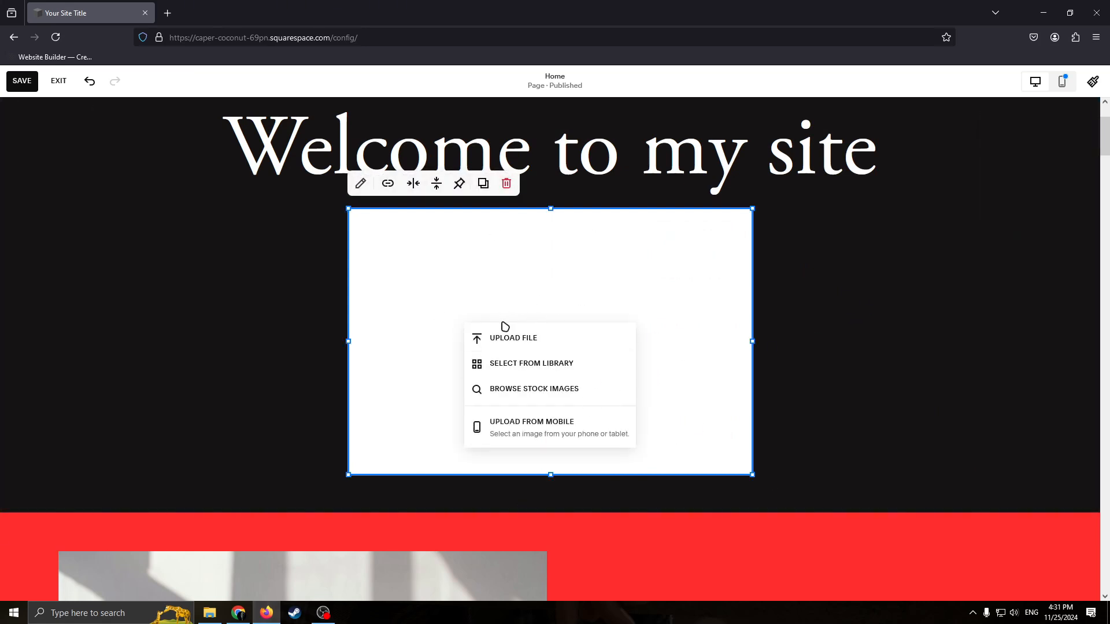
click(539, 390)
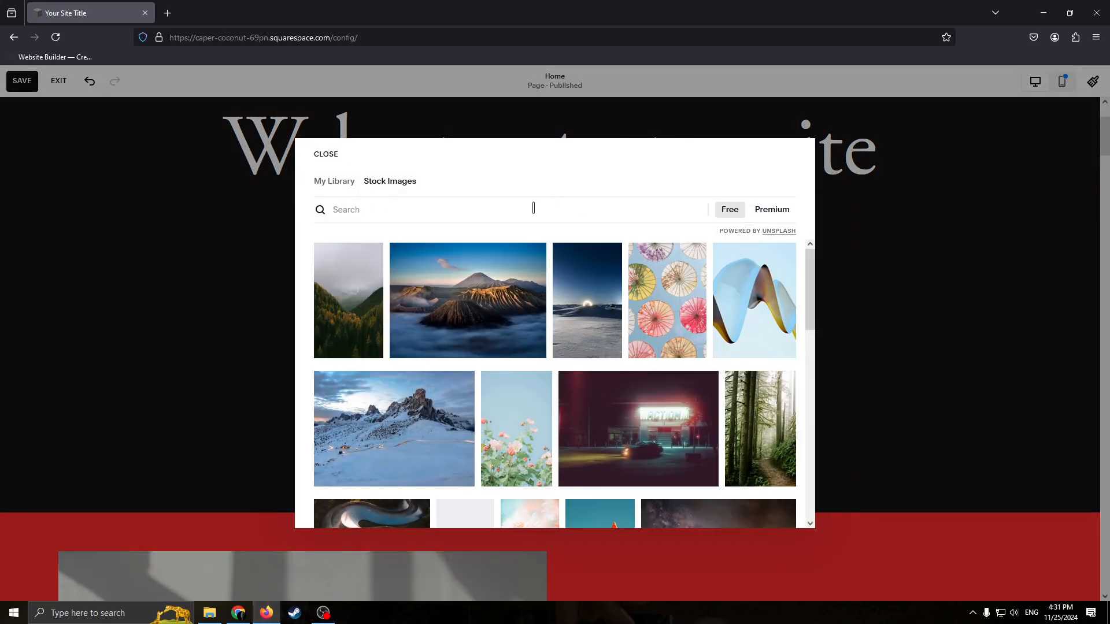
click(450, 219)
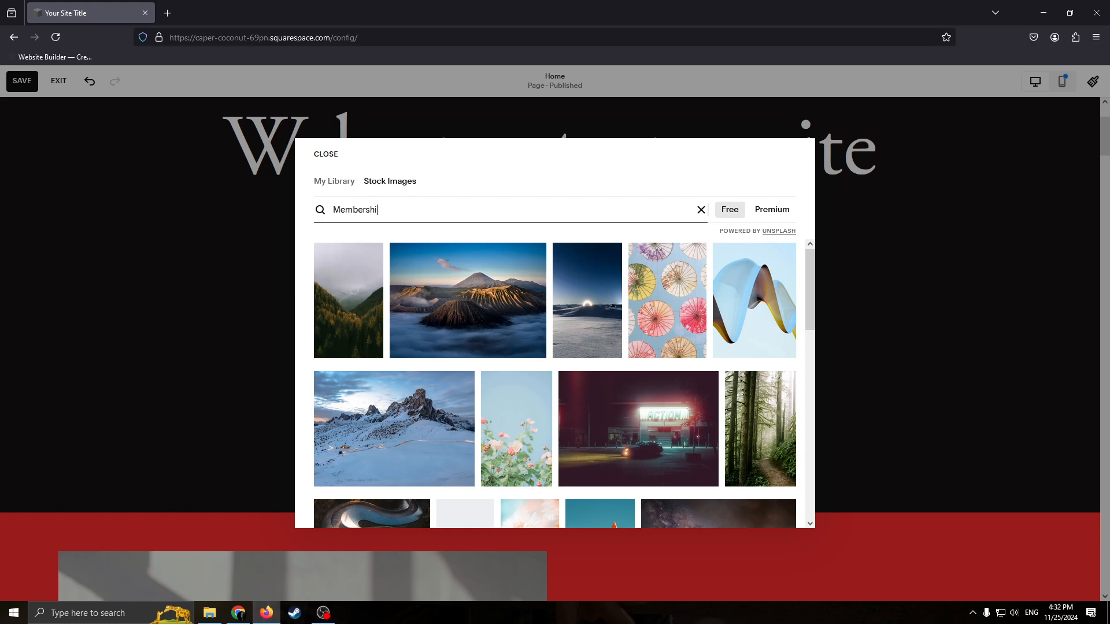
text(p)
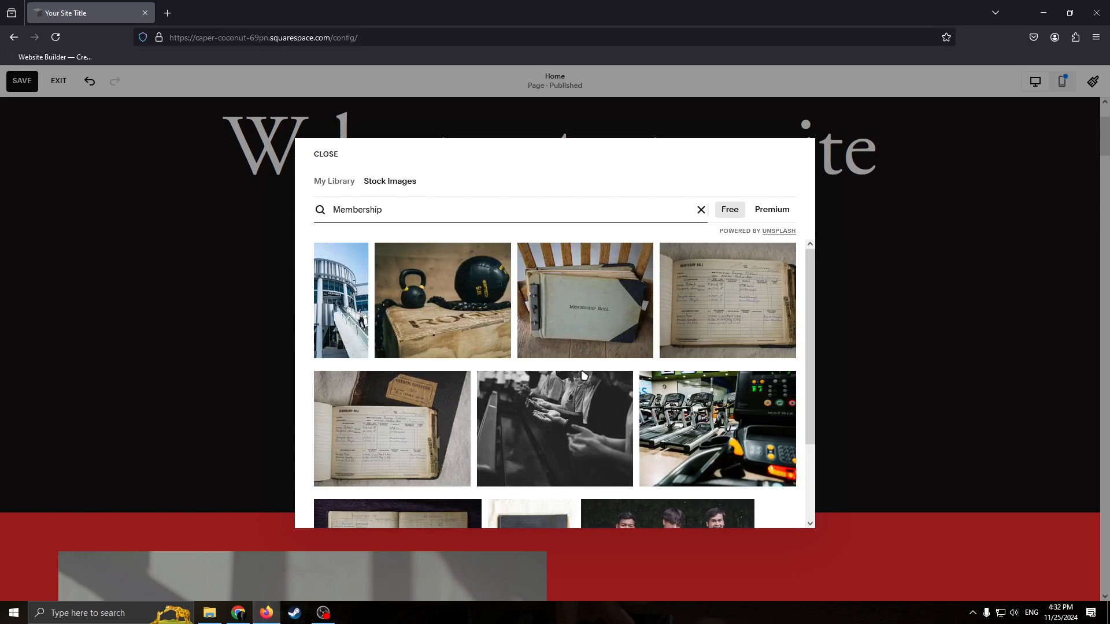
scroll(607, 399, down, 2)
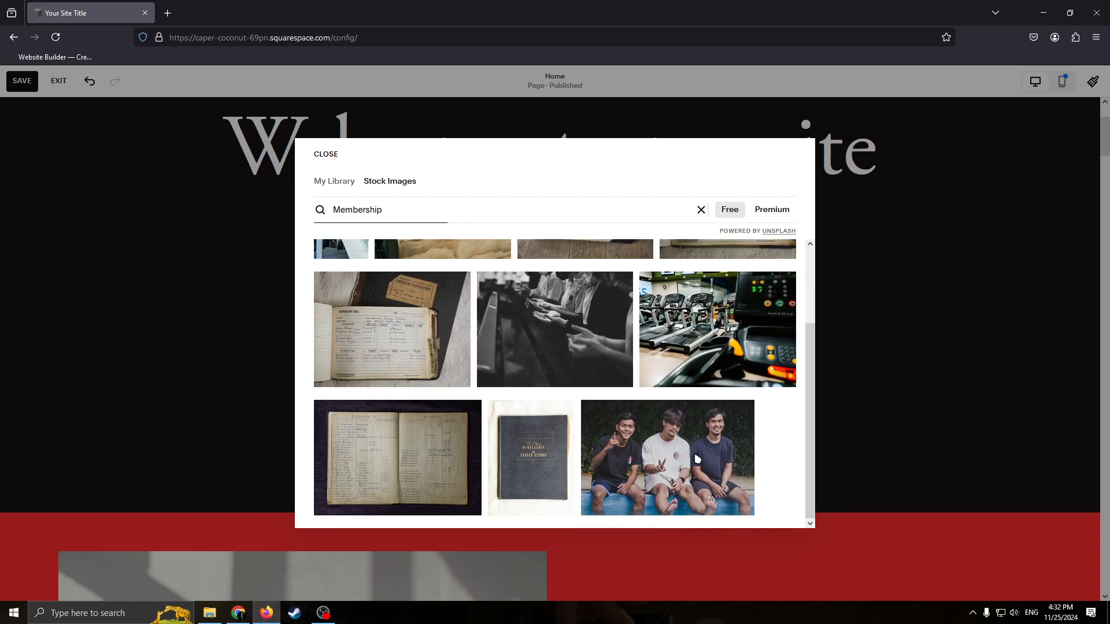
click(694, 463)
click(425, 440)
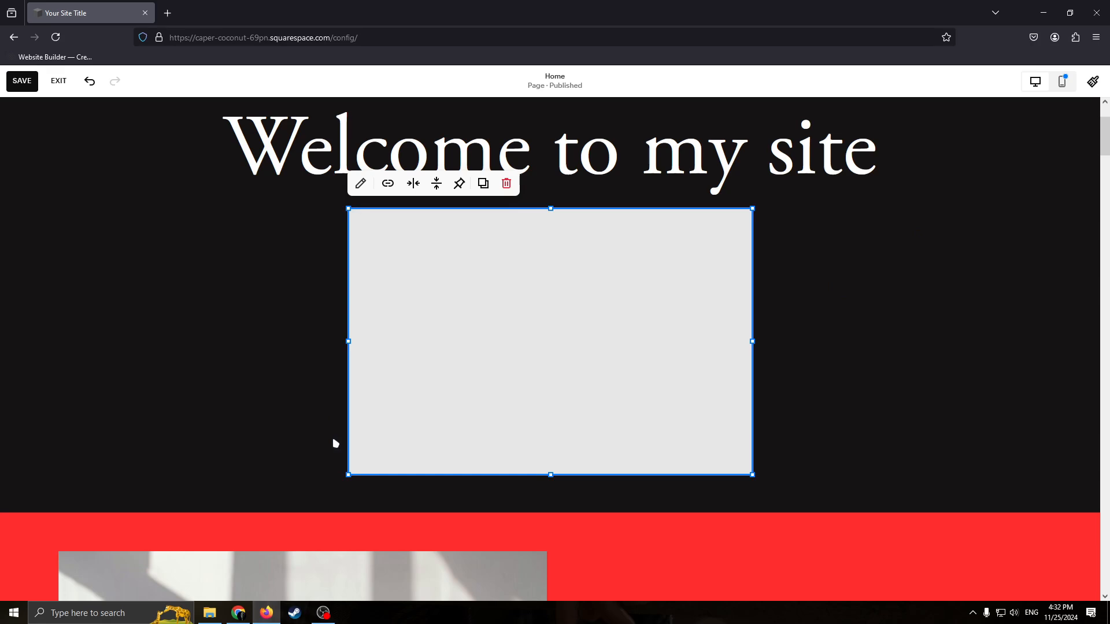
- Move the photo of the three men slightly down to widen the gap below the welcome heading, and deselect it
drag(531, 253, 526, 279)
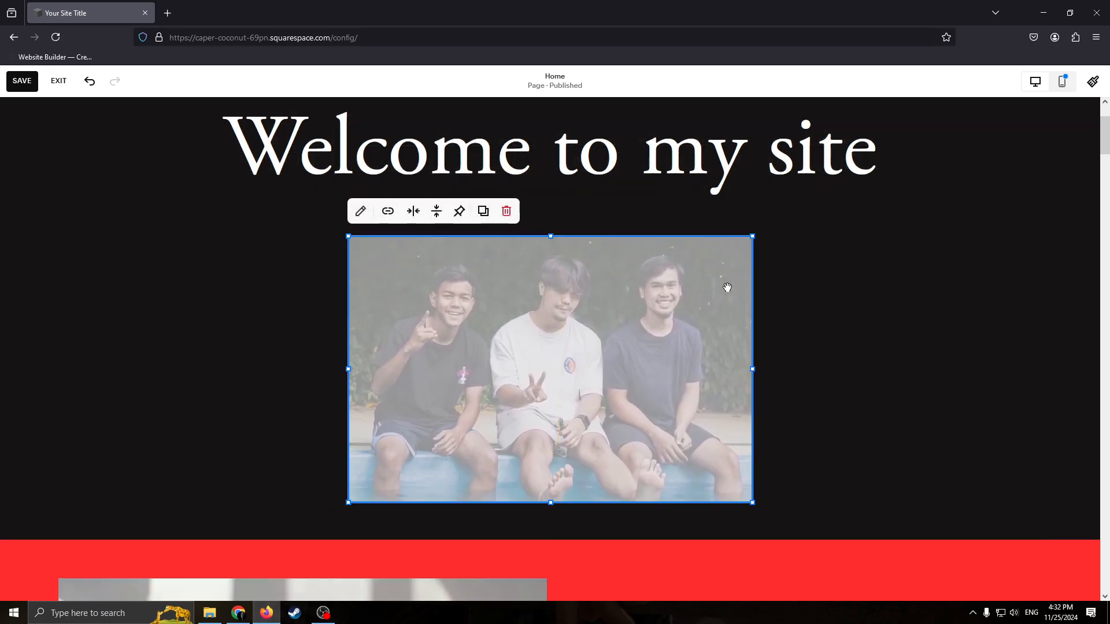
drag(600, 324, 624, 324)
click(835, 332)
click(894, 328)
scroll(800, 325, down, 1)
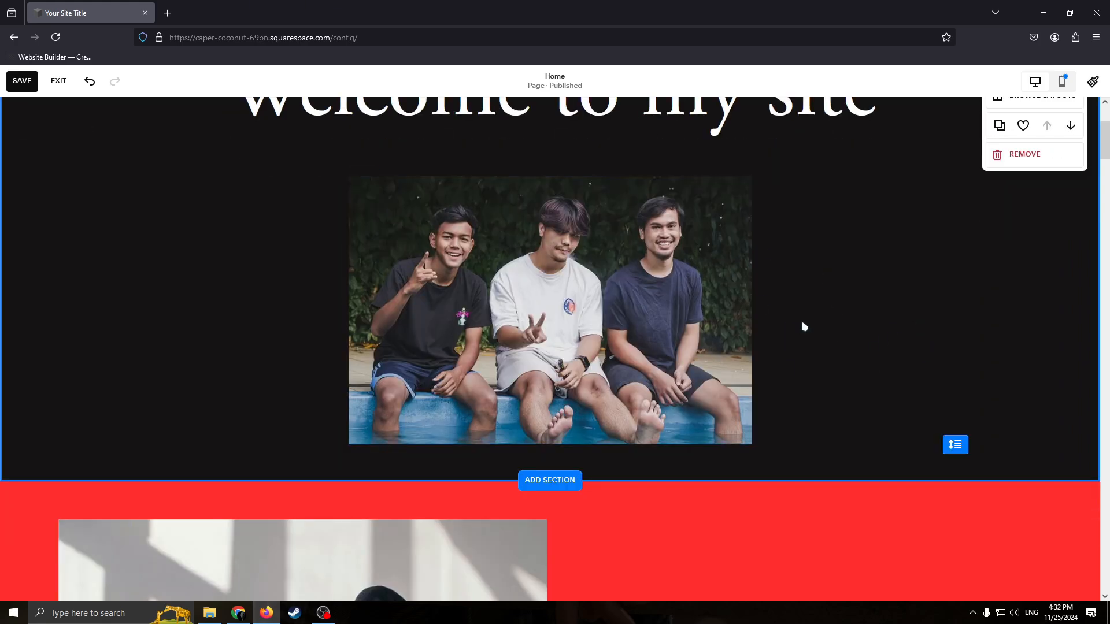
- Move the photo of the three men slightly up toward the welcome heading and deselect it
scroll(769, 321, up, 1)
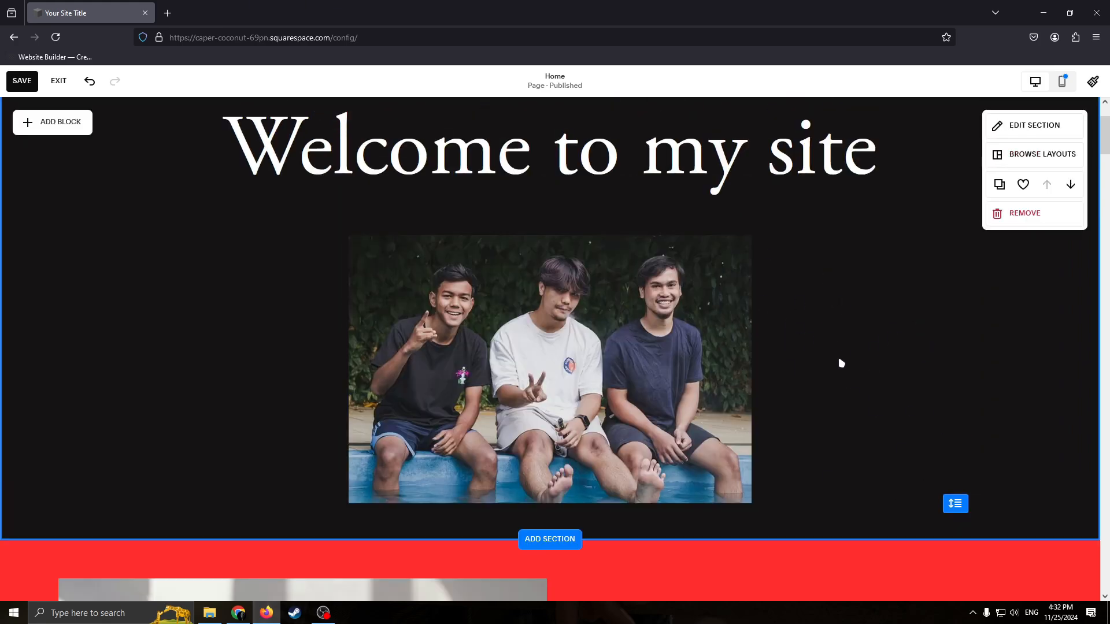
scroll(876, 344, down, 6)
scroll(793, 324, up, 6)
scroll(833, 297, down, 6)
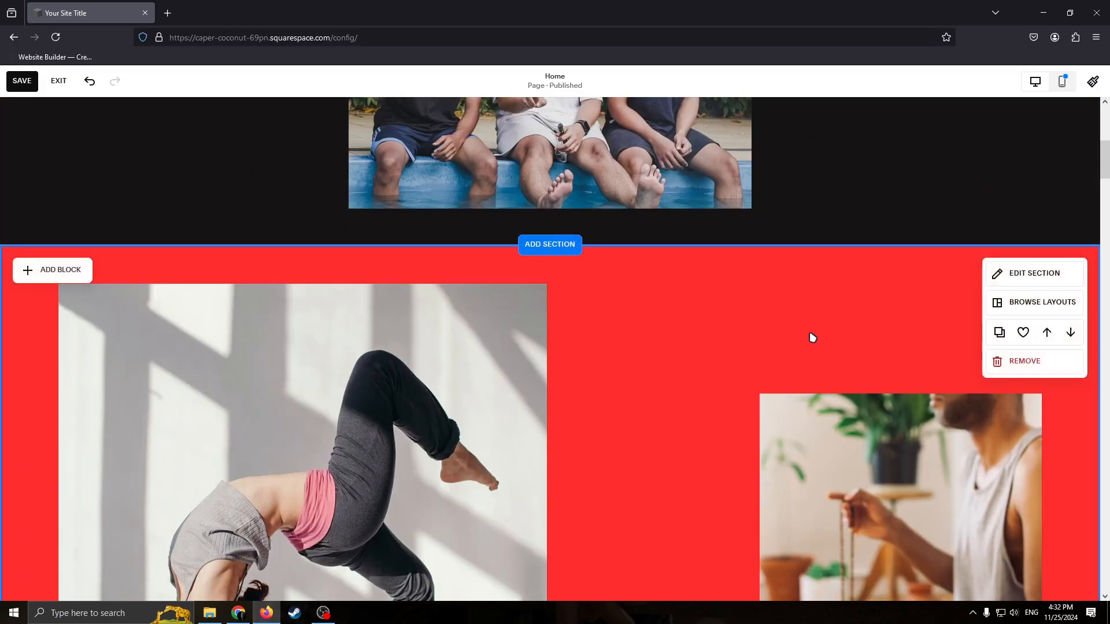
scroll(807, 335, up, 5)
drag(538, 272, 558, 261)
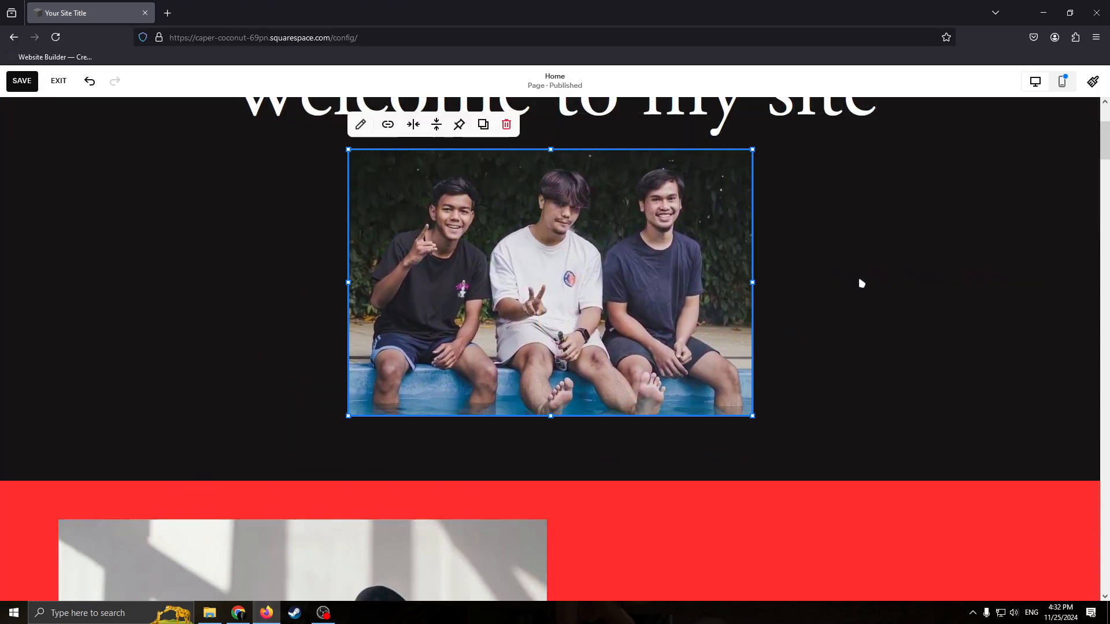
click(890, 275)
- Examine the layout of the welcome section's heading and photo and its transition into the red section
scroll(867, 271, up, 3)
scroll(231, 271, down, 4)
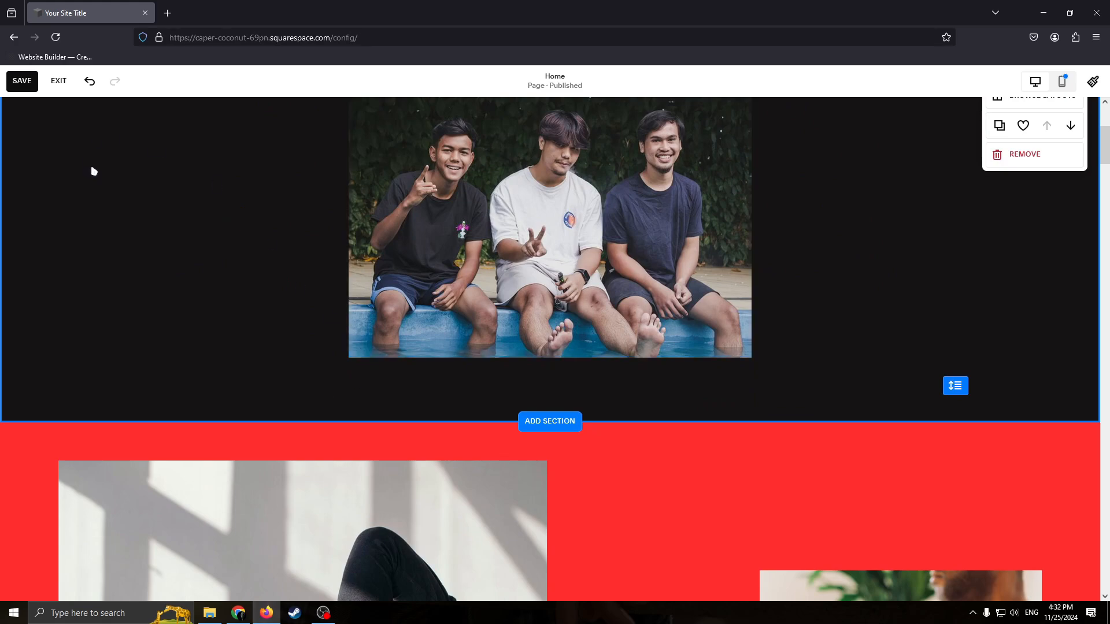
scroll(93, 171, up, 4)
scroll(289, 180, down, 2)
scroll(462, 185, up, 2)
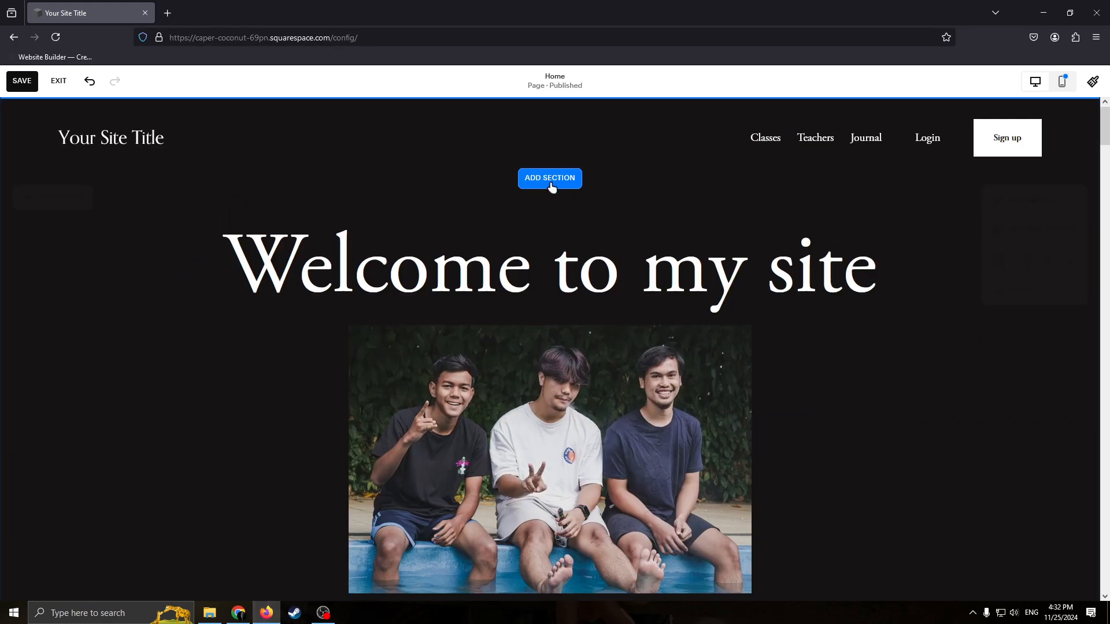
scroll(506, 257, down, 5)
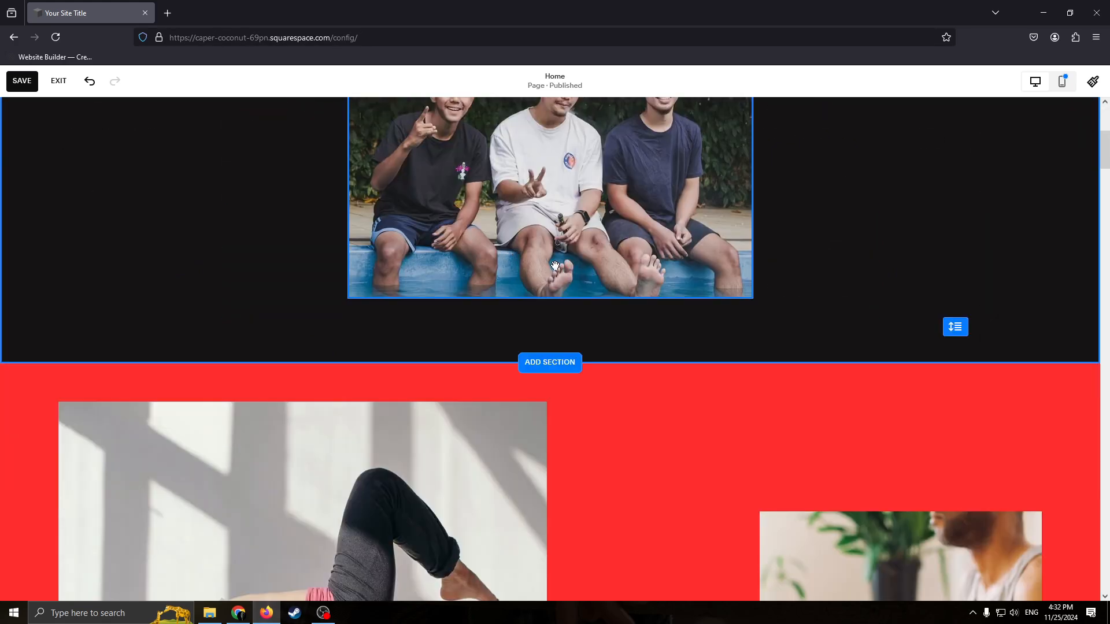
scroll(555, 266, up, 5)
click(73, 213)
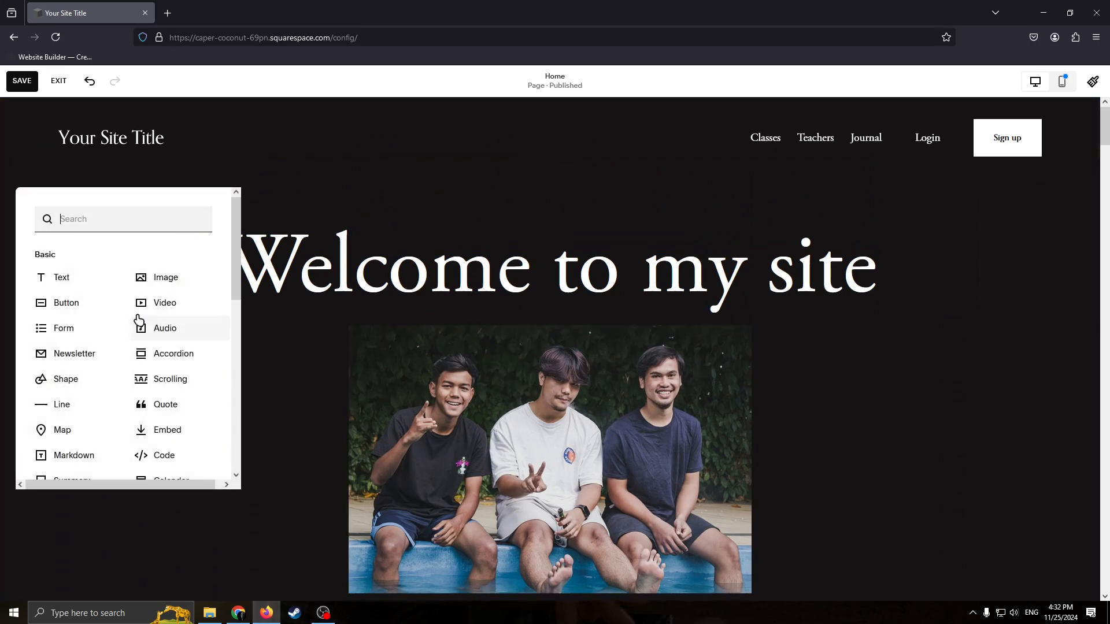
click(168, 277)
drag(181, 290, 180, 439)
click(216, 327)
- Shrink the backbend photo in the red section to about half its size and place it just short of the section's centre
scroll(687, 319, down, 3)
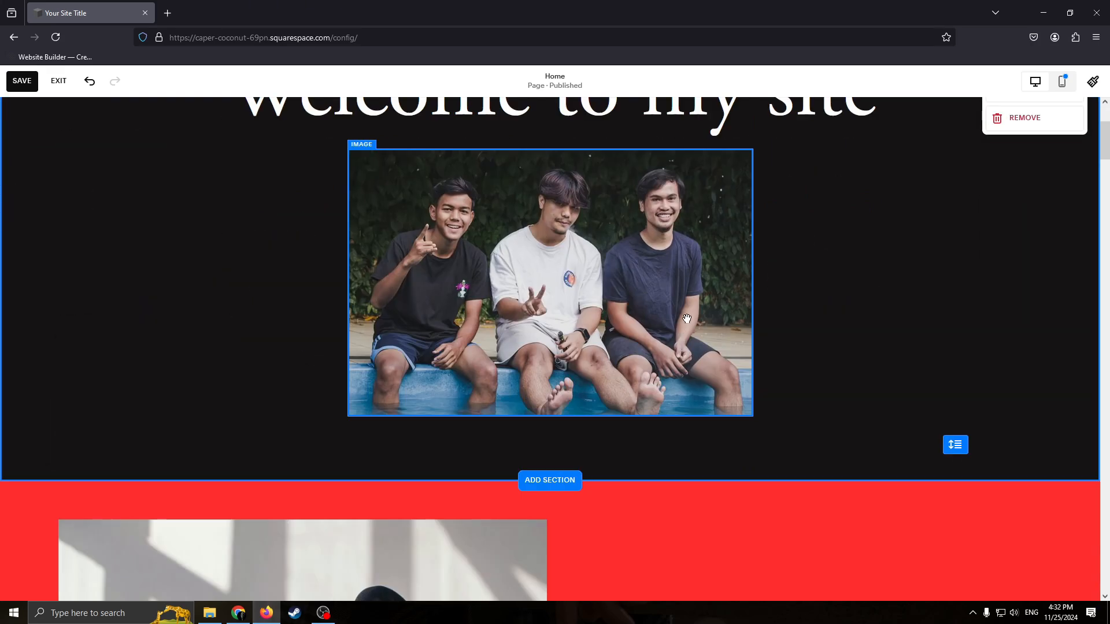
scroll(687, 319, down, 10)
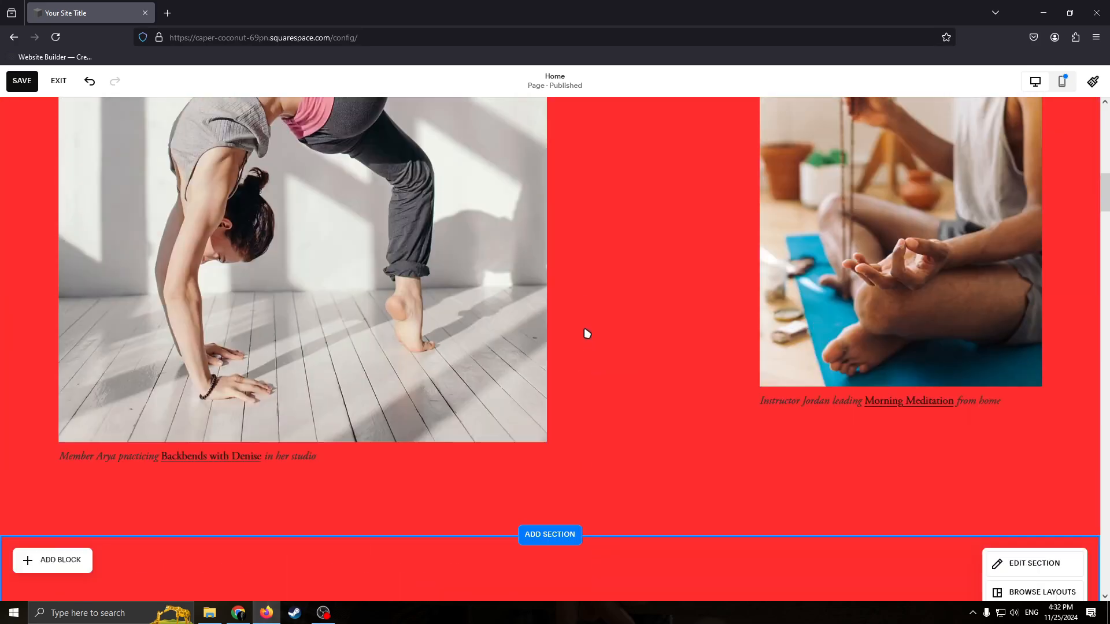
scroll(587, 333, up, 2)
drag(423, 272, 652, 326)
scroll(529, 292, up, 4)
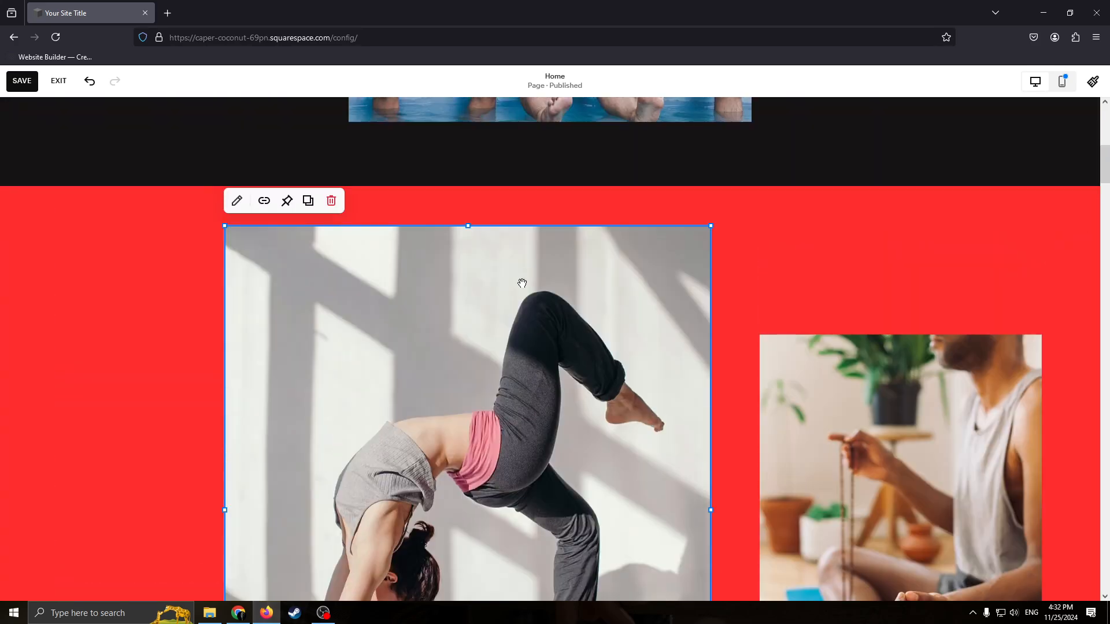
scroll(523, 280, down, 5)
drag(225, 501, 389, 307)
drag(478, 238, 187, 426)
drag(421, 496, 339, 389)
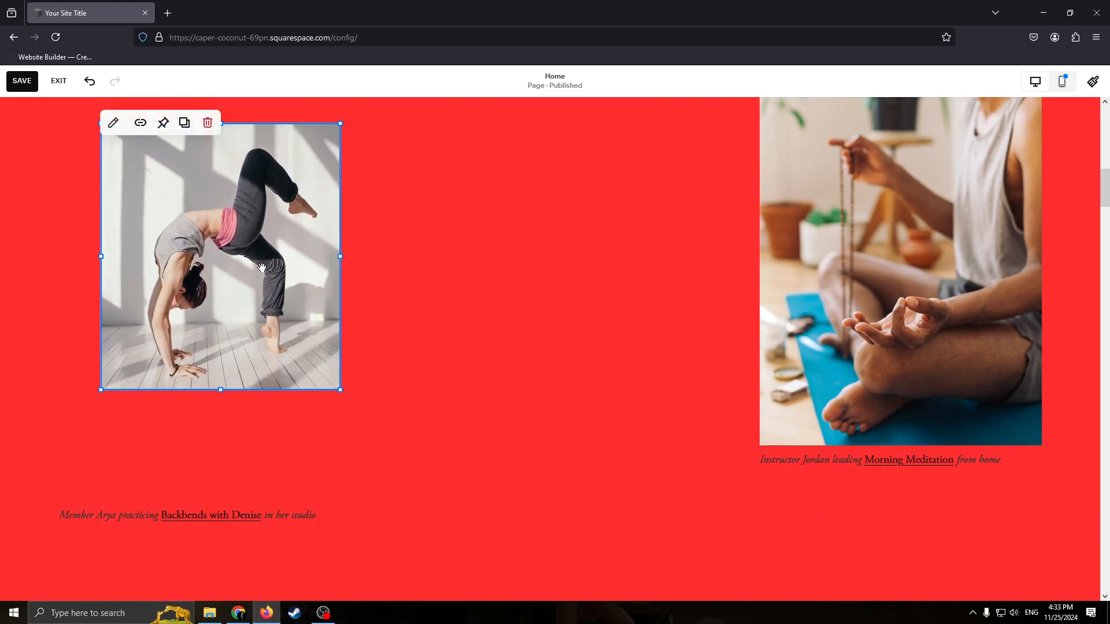
drag(263, 267, 438, 263)
- Delete the meditation photo above the Morning Meditation caption in the red section
drag(902, 351, 781, 379)
drag(638, 473, 774, 352)
click(745, 180)
- Try brightness 100 and contrast -100 on the backbend photo in the image editor and discard the adjustments
click(385, 250)
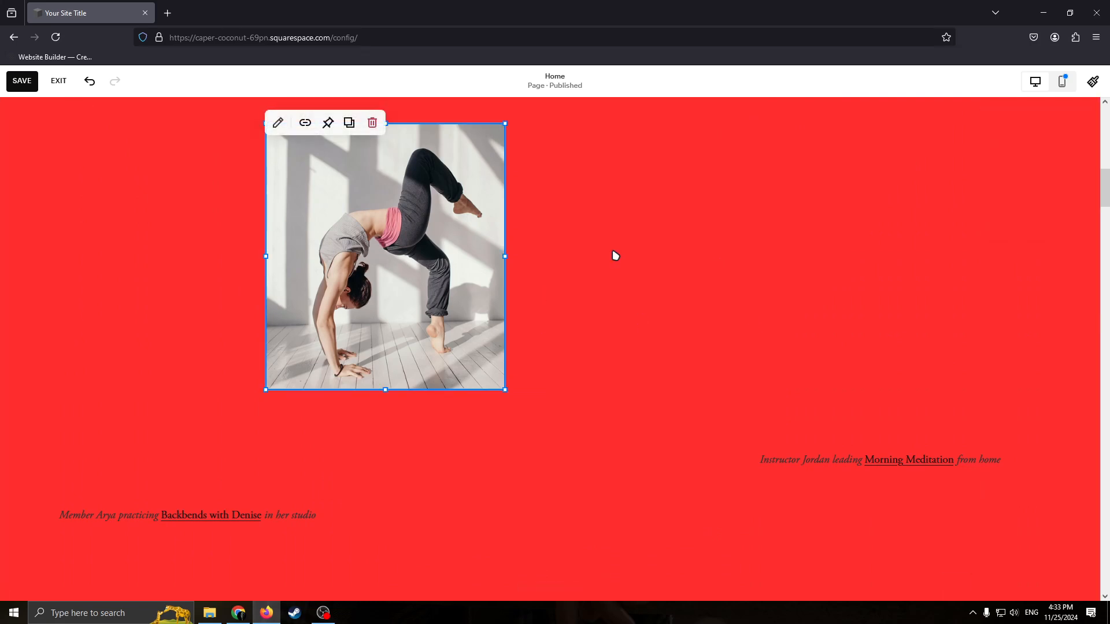
click(278, 123)
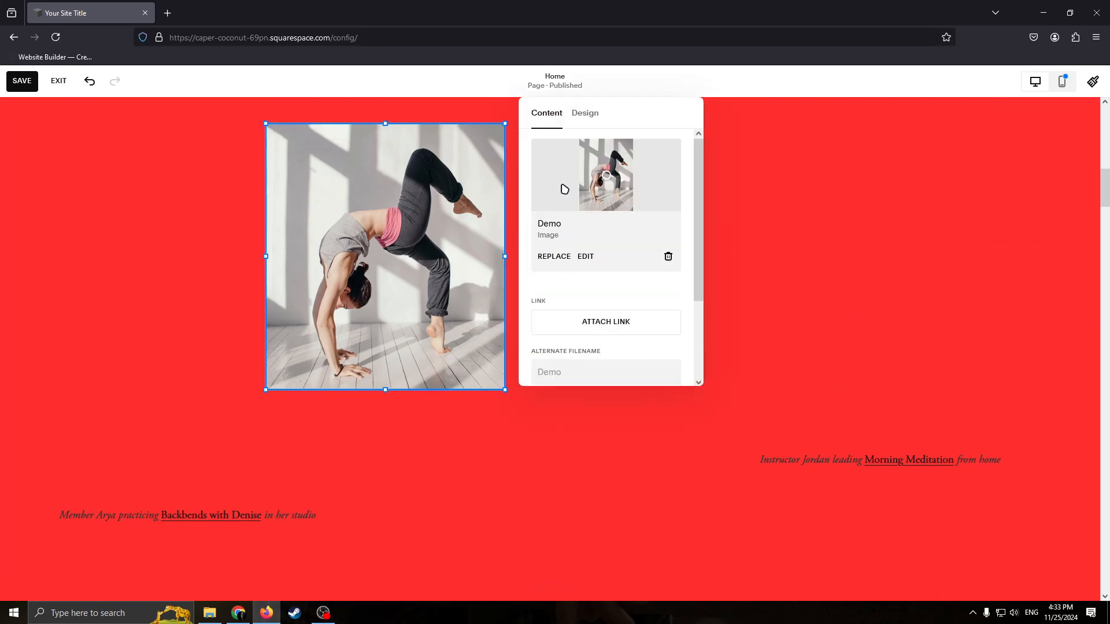
click(553, 256)
click(689, 240)
click(584, 257)
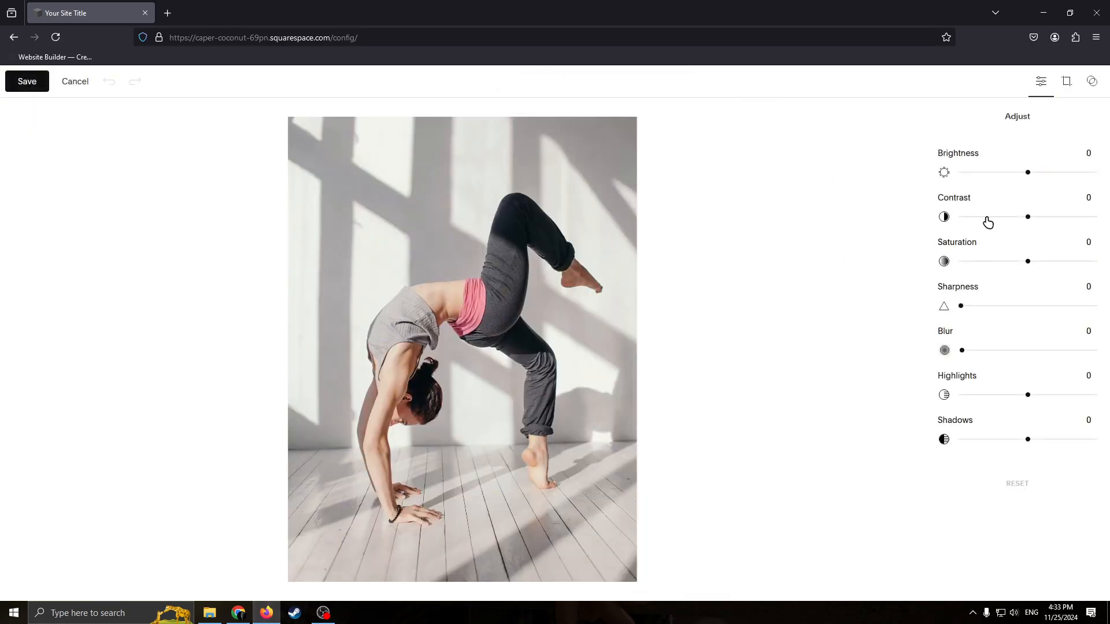
drag(1027, 173, 1104, 183)
drag(1027, 217, 925, 212)
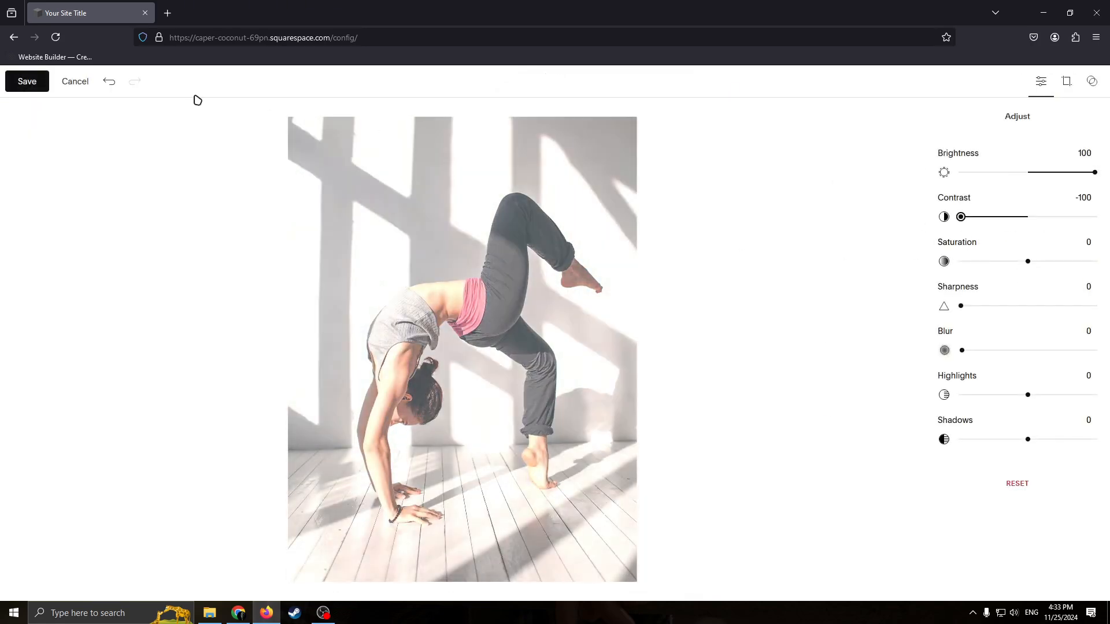
click(84, 84)
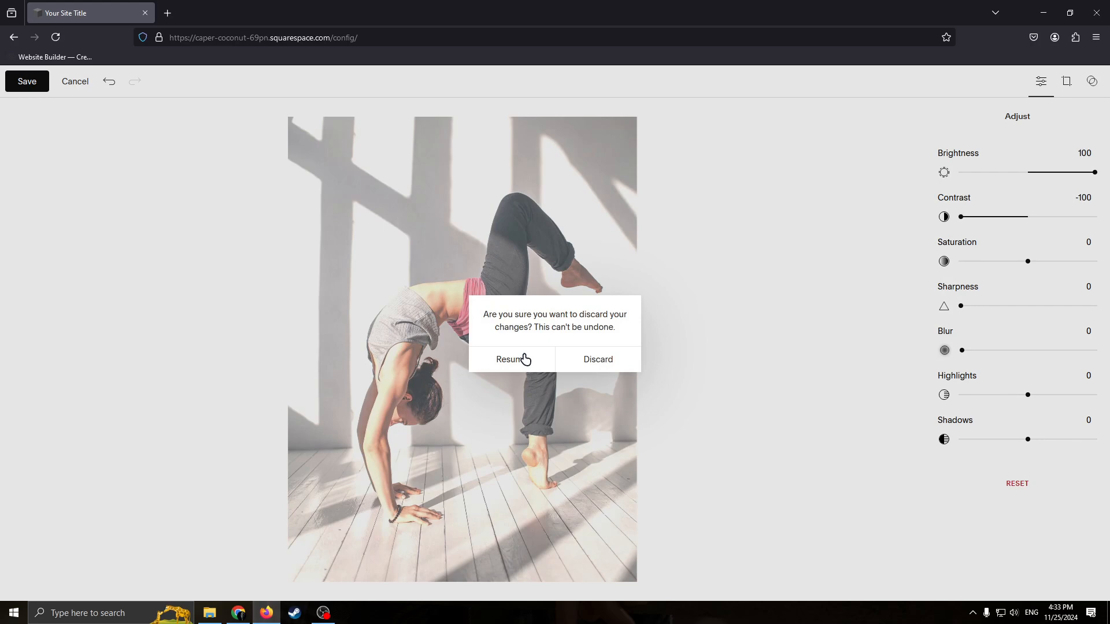
click(604, 358)
click(607, 438)
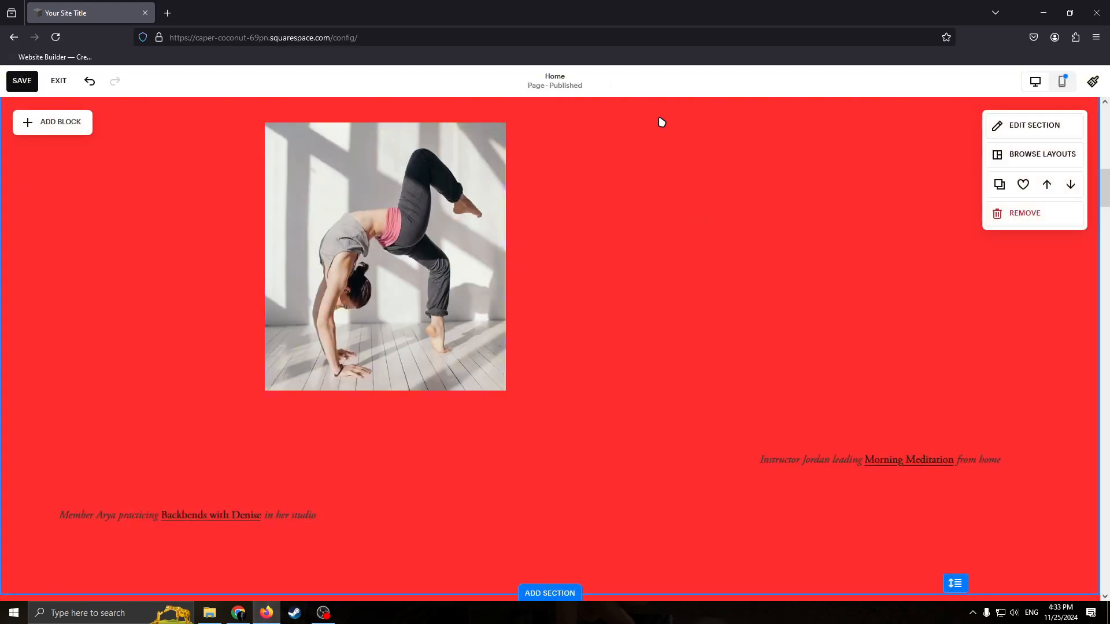
- Save the Home page changes and exit the page editor
scroll(639, 448, down, 5)
scroll(705, 353, down, 6)
scroll(636, 255, up, 4)
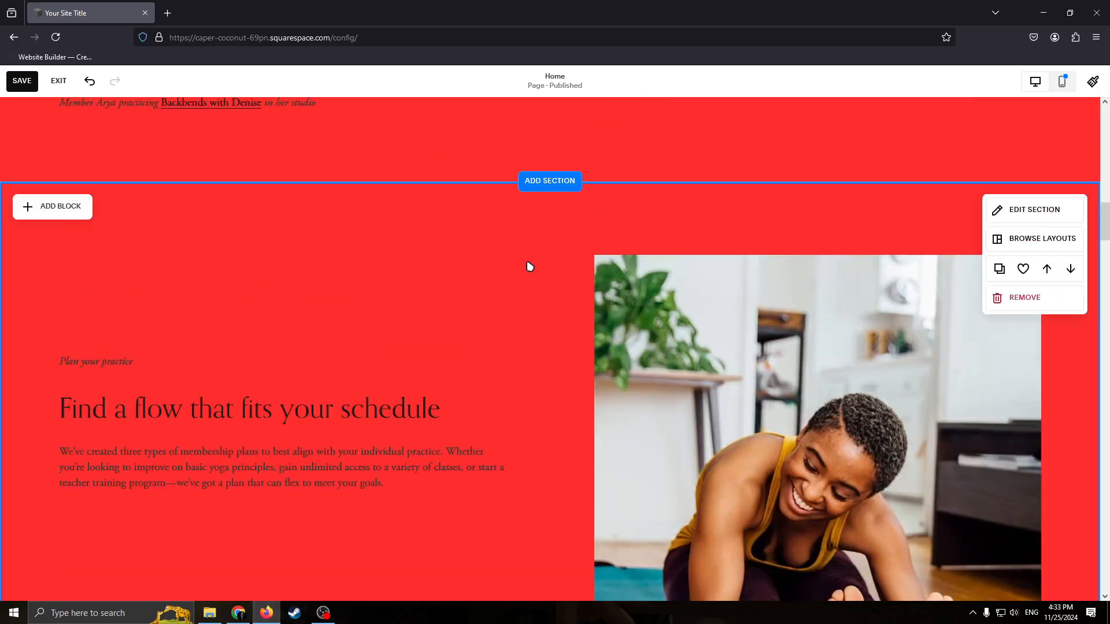
scroll(289, 306, down, 8)
scroll(405, 272, up, 1)
scroll(520, 225, down, 16)
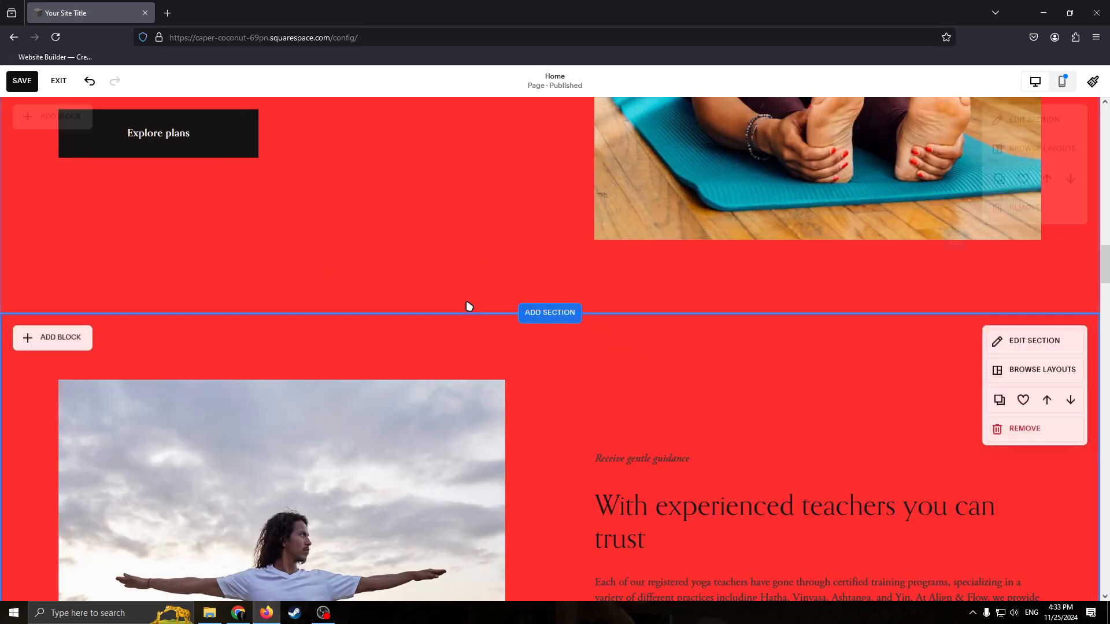
scroll(537, 274, down, 6)
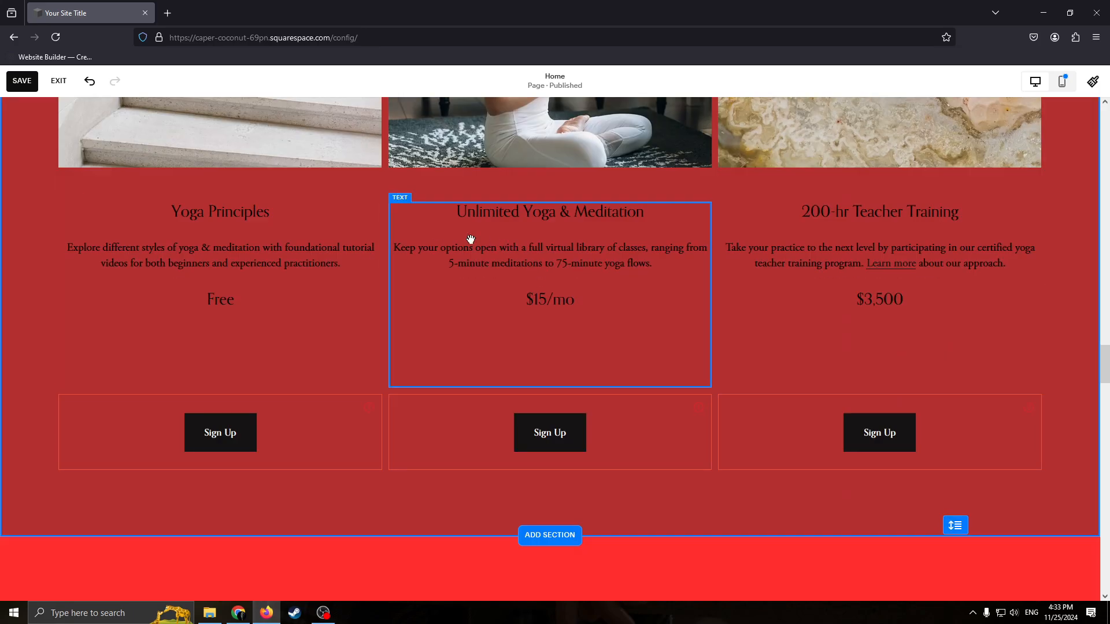
click(22, 82)
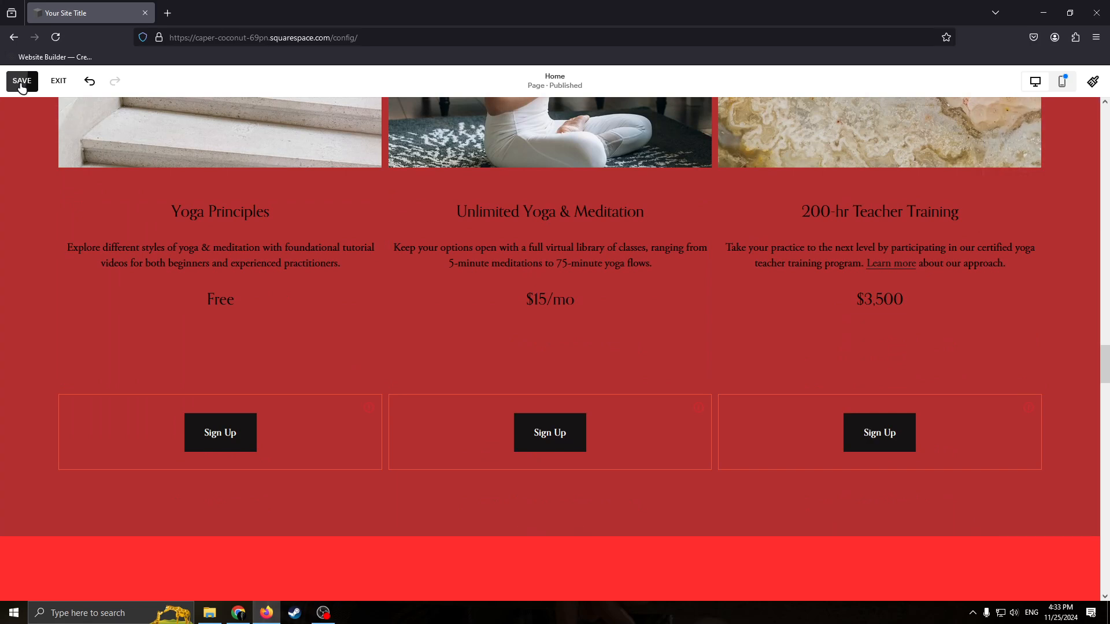
click(74, 81)
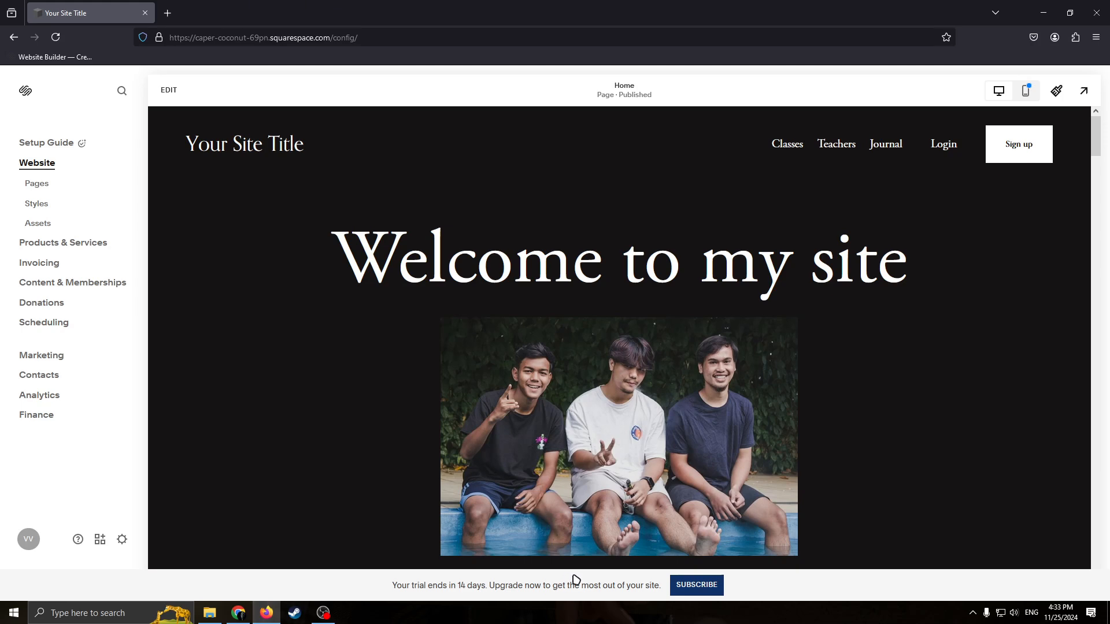
- Open the subscription plans and compare the core features of the Personal, Business, Basic and Advanced plans
click(693, 586)
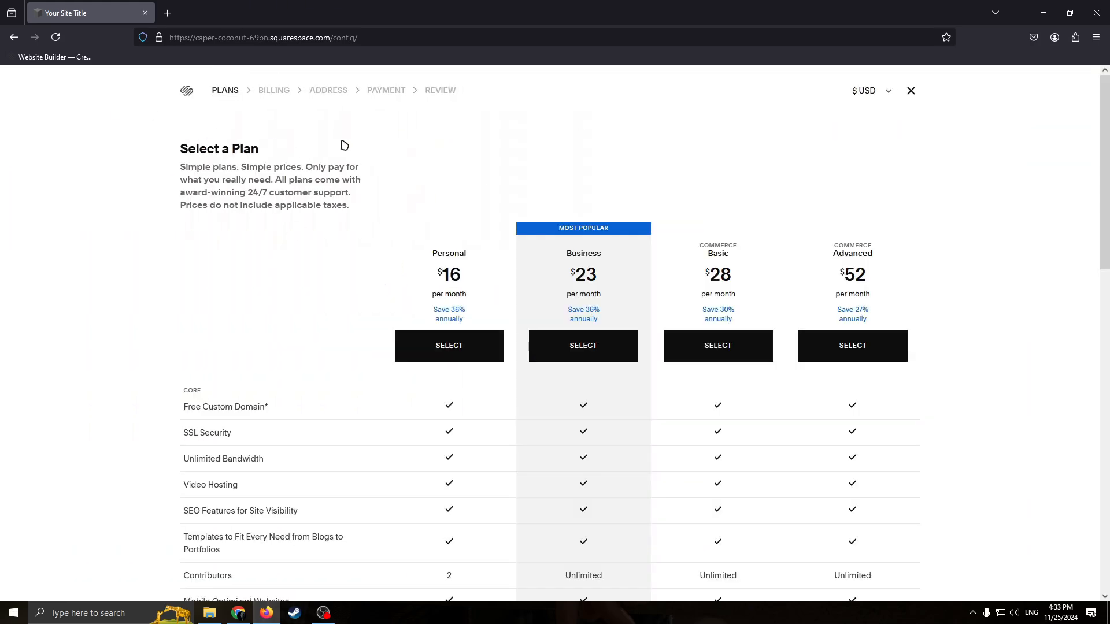
scroll(970, 234, down, 3)
scroll(1014, 325, up, 2)
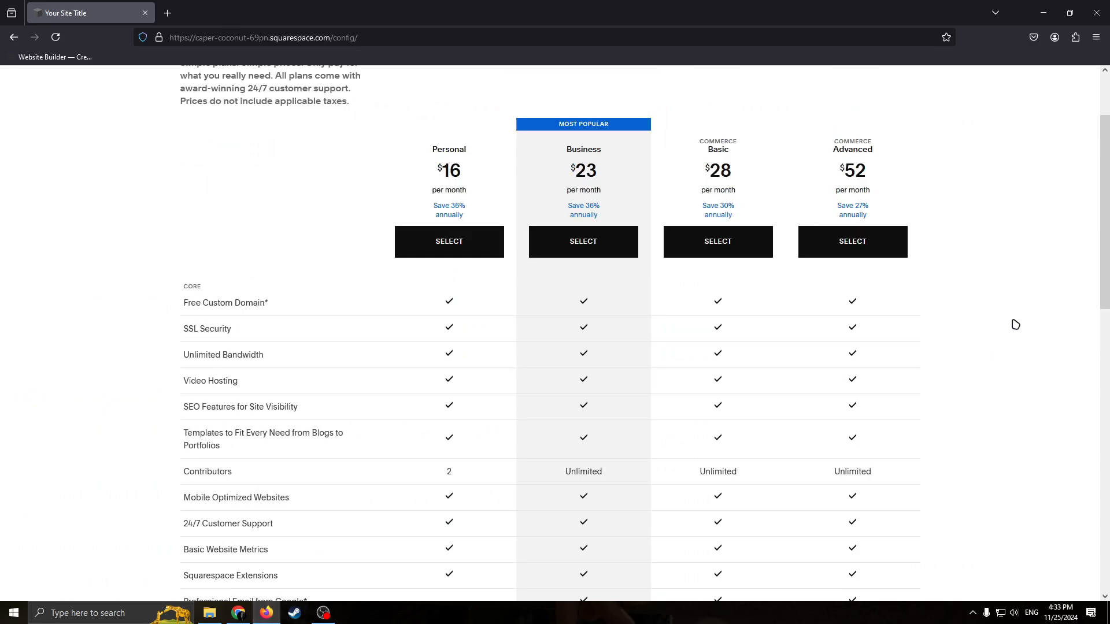
scroll(1013, 327, down, 1)
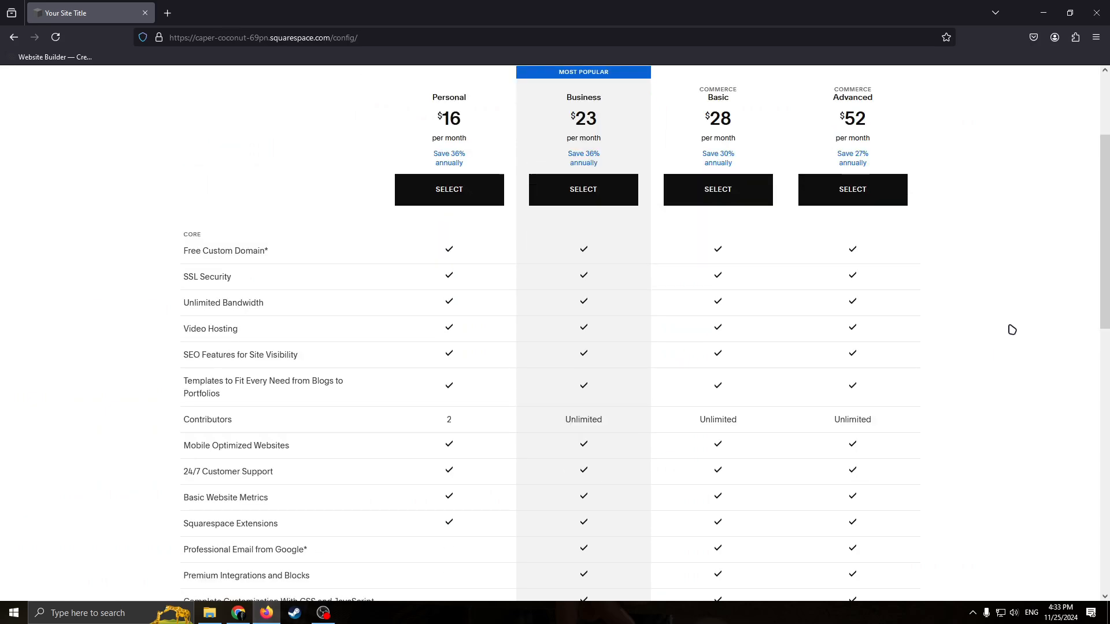
scroll(1012, 330, up, 2)
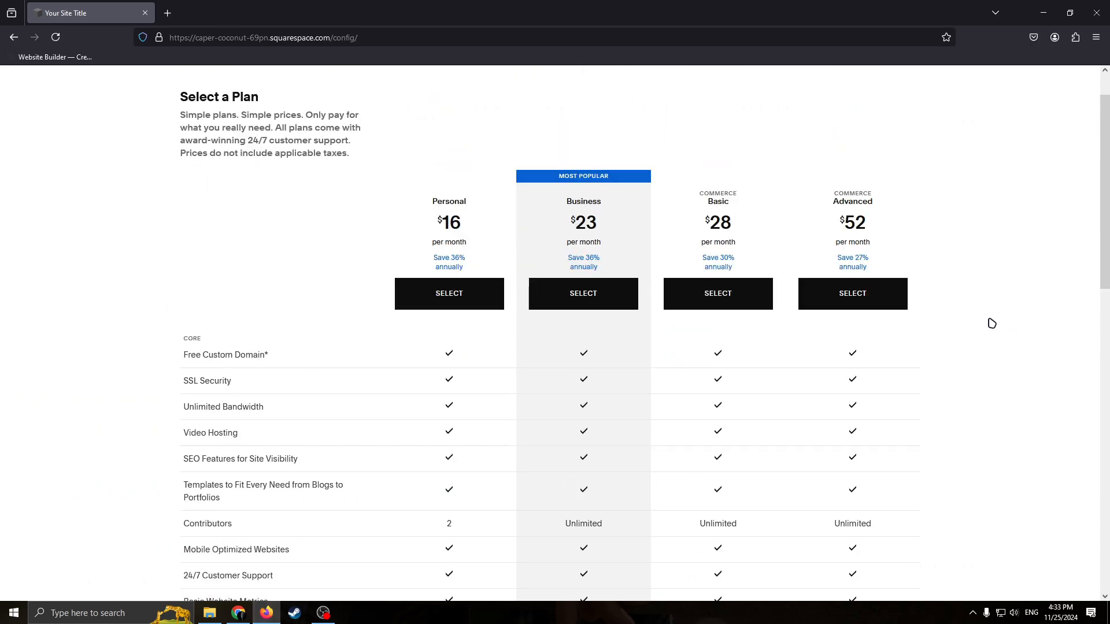
scroll(991, 323, down, 3)
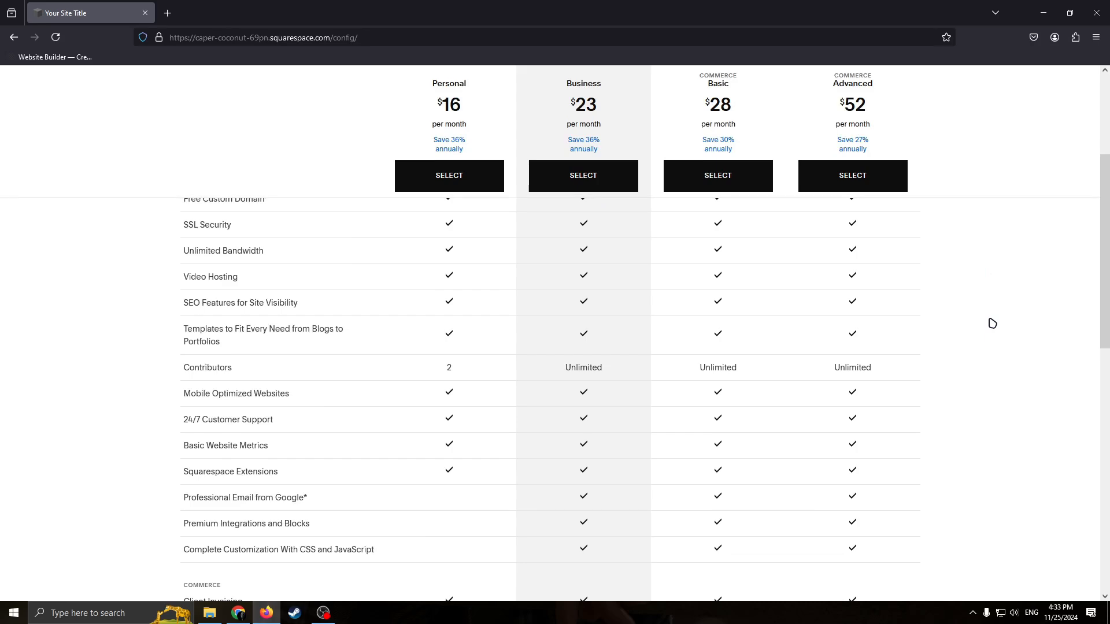
scroll(988, 324, up, 2)
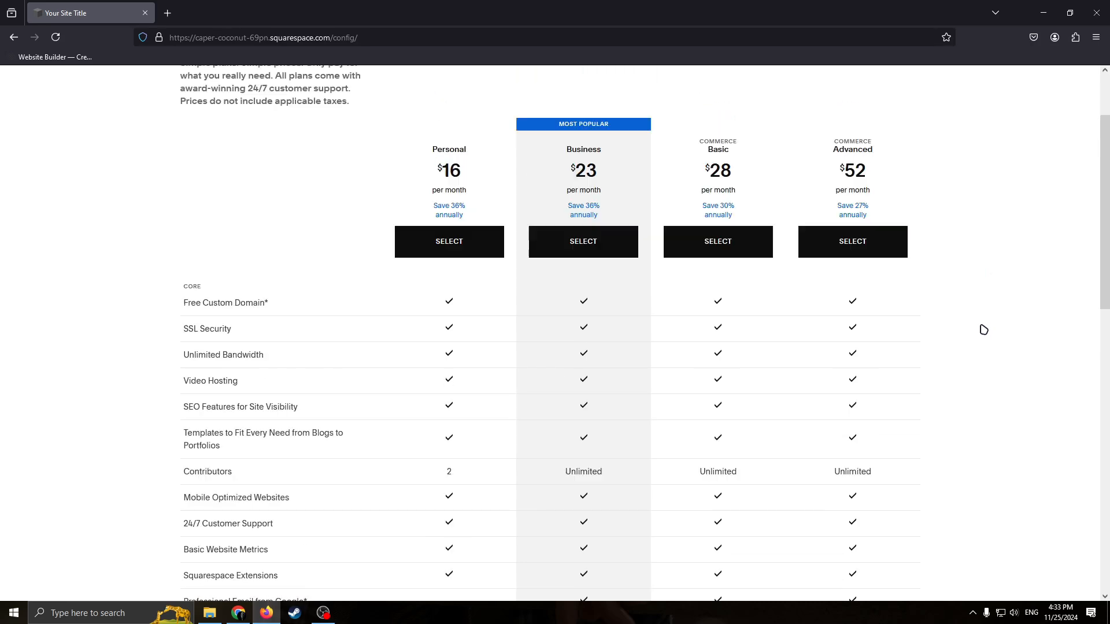
scroll(986, 338, down, 1)
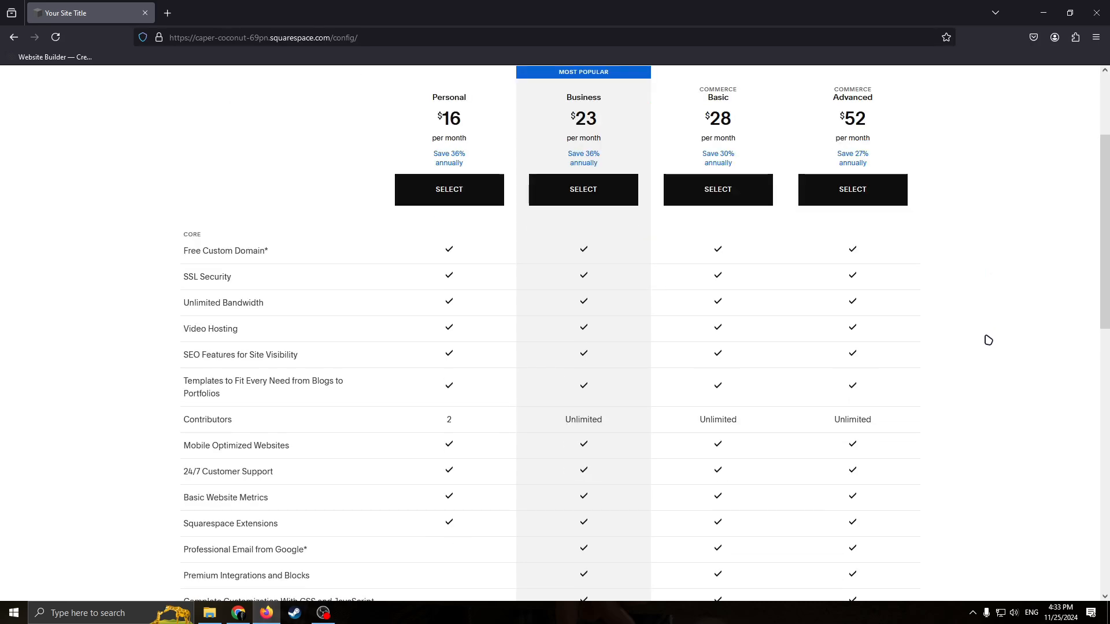
scroll(987, 340, up, 1)
scroll(986, 339, down, 1)
scroll(551, 189, up, 1)
- Examine the Business, Commerce Basic and Commerce Advanced plans in turn and close the plan selection without choosing one
drag(564, 152, 633, 172)
click(588, 173)
mouse_move(703, 161)
mouse_down()
mouse_move(745, 164)
mouse_move(700, 165)
mouse_up()
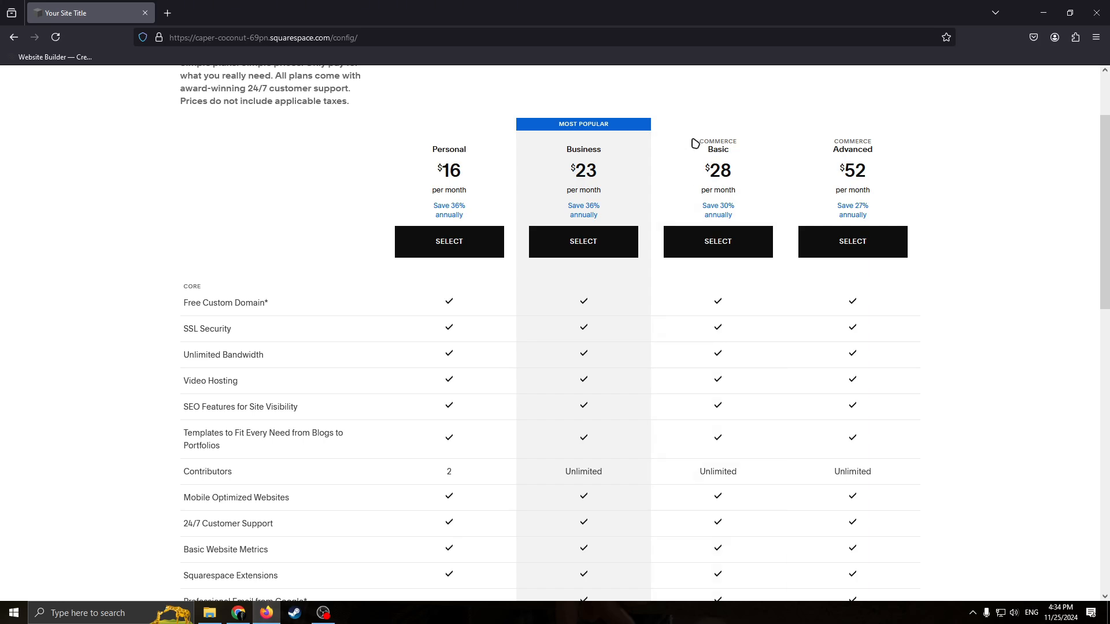
drag(701, 148, 756, 144)
click(726, 149)
drag(837, 149, 889, 145)
click(887, 218)
scroll(716, 272, down, 3)
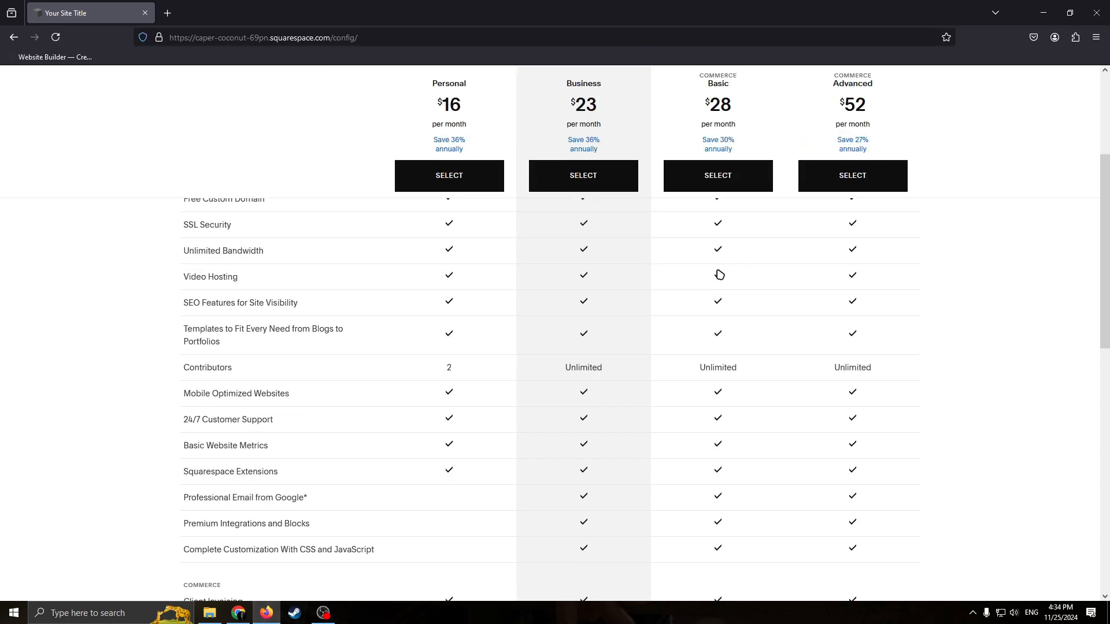
scroll(629, 276, up, 3)
scroll(763, 289, down, 2)
scroll(1020, 155, up, 3)
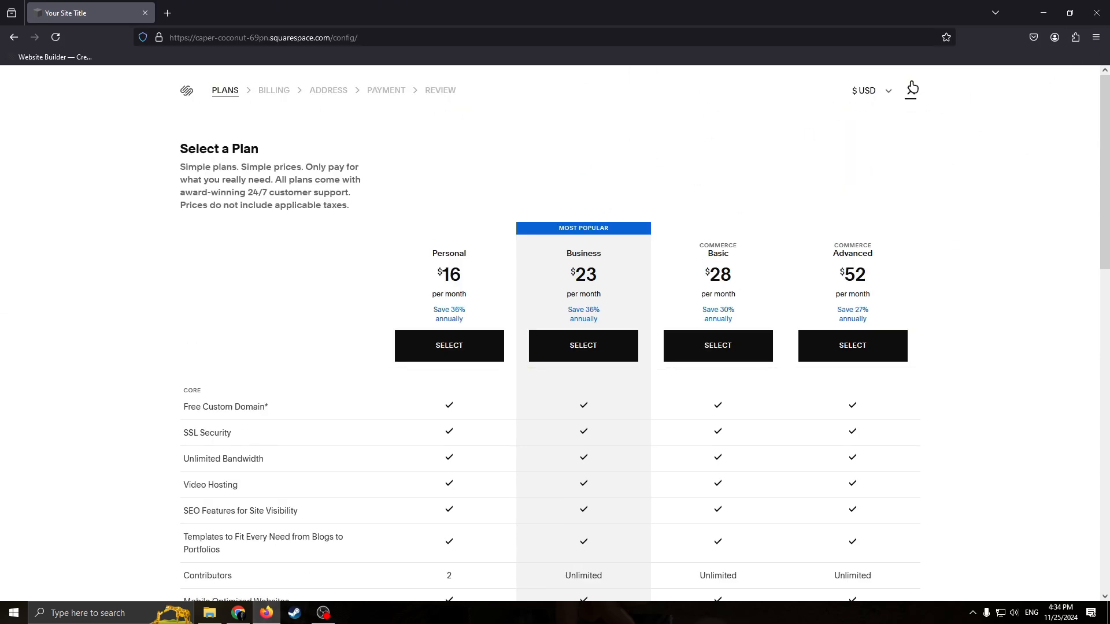
click(911, 90)
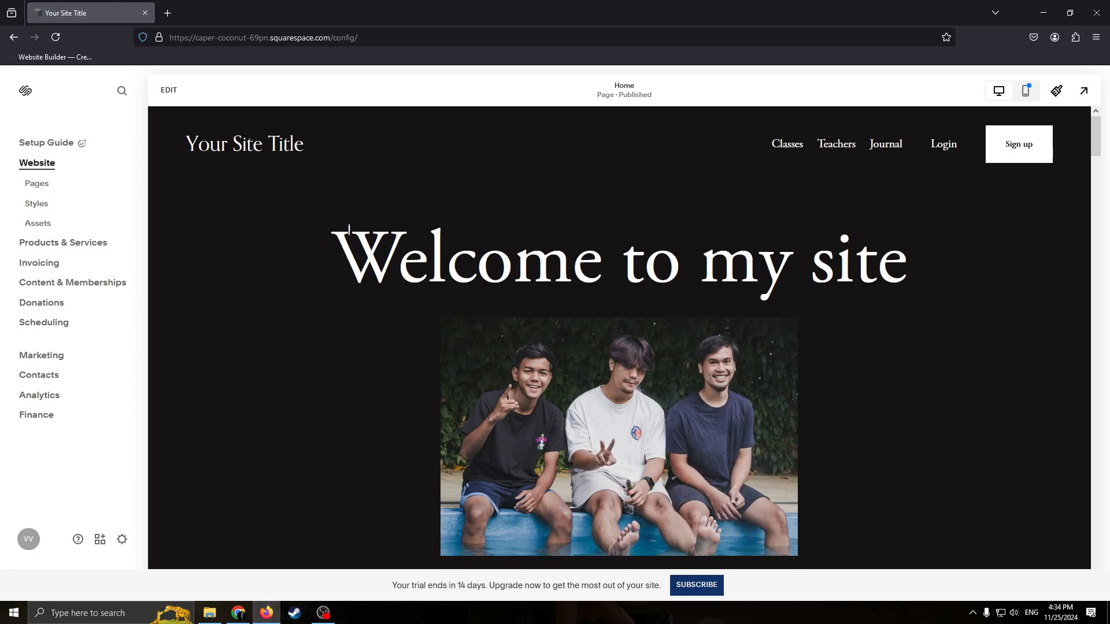